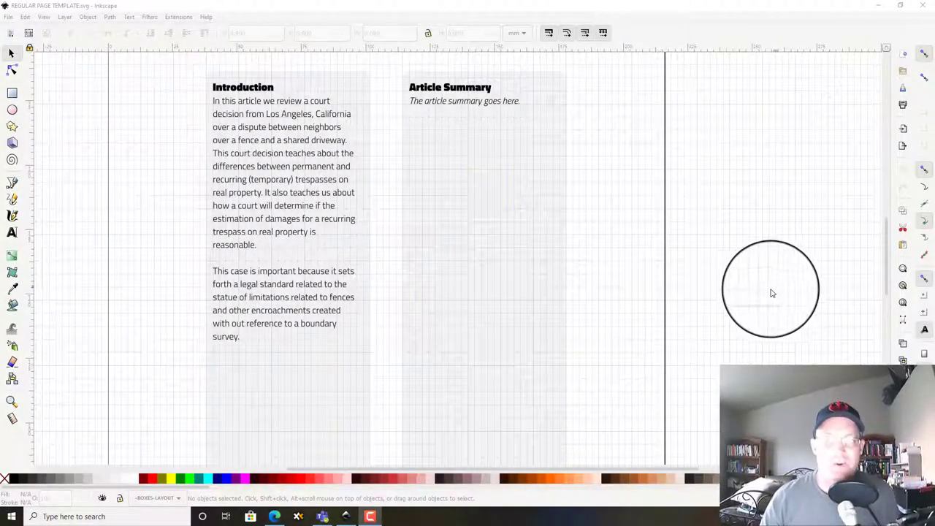
Step: Select the title's grey background box and edit its ry corner radius in the XML Editor
{"action": "scroll", "coordinate": [551, 172], "scroll_direction": "up", "scroll_amount": 3}
{"action": "scroll", "coordinate": [607, 222], "scroll_direction": "up", "scroll_amount": 3}
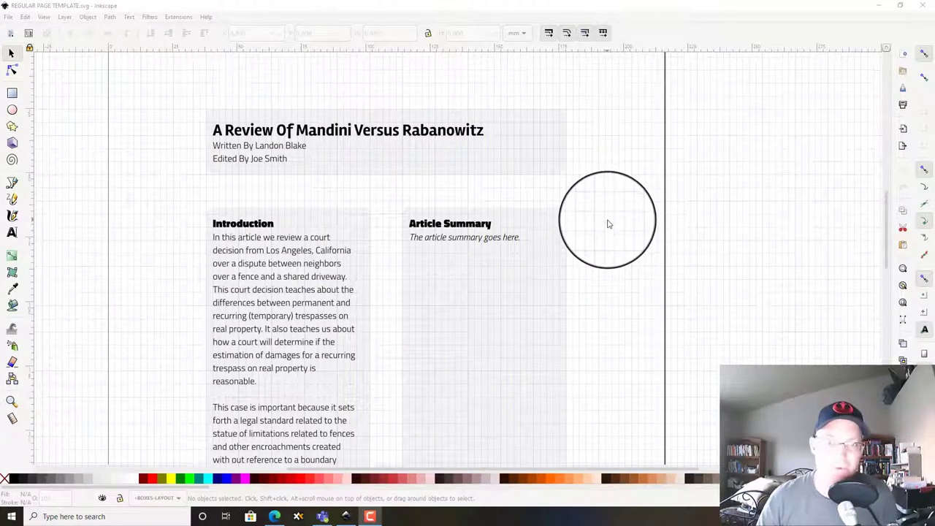
{"action": "scroll", "coordinate": [606, 220], "scroll_direction": "down", "scroll_amount": 1}
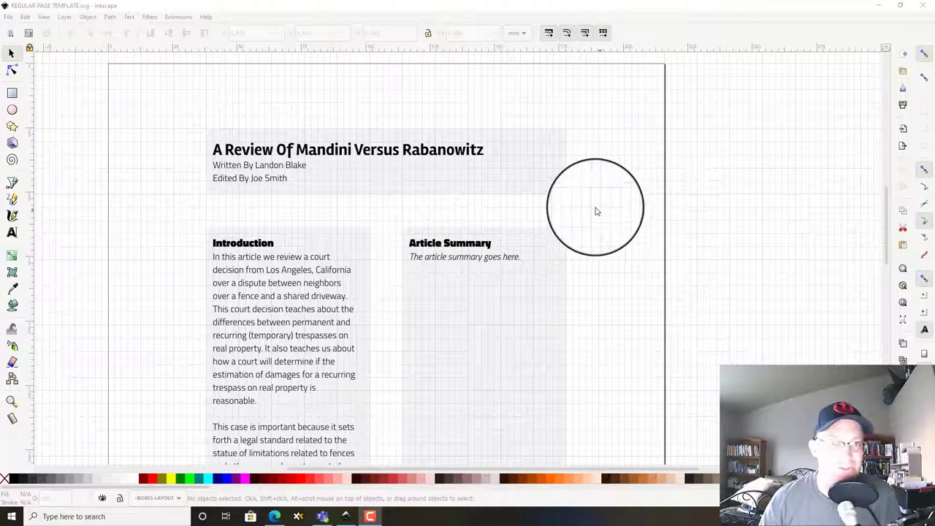
{"action": "scroll", "coordinate": [596, 211], "scroll_direction": "down", "scroll_amount": 10}
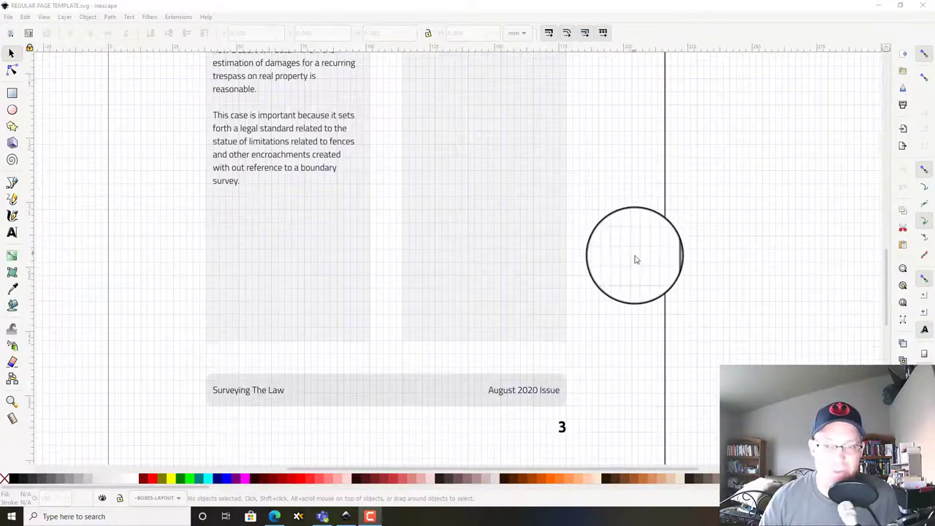
{"action": "scroll", "coordinate": [636, 260], "scroll_direction": "down", "scroll_amount": 3}
{"action": "scroll", "coordinate": [635, 258], "scroll_direction": "up", "scroll_amount": 13}
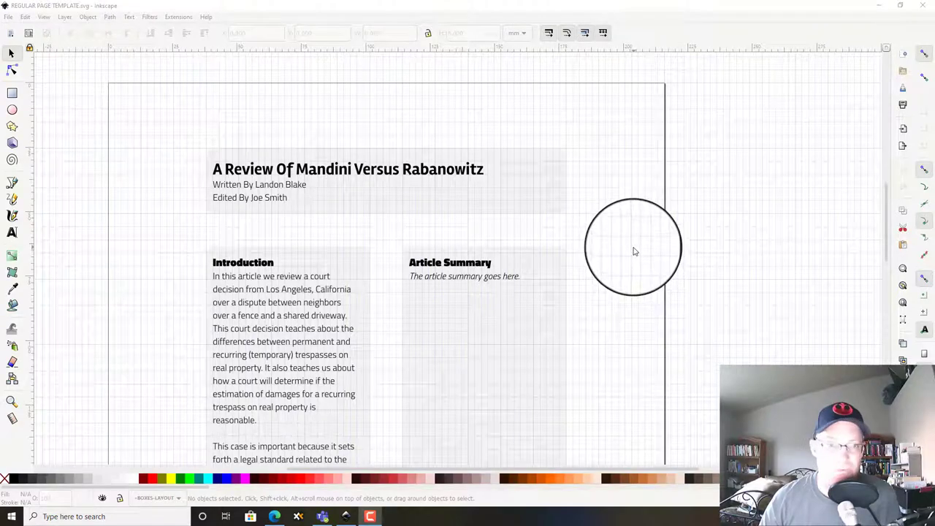
{"action": "scroll", "coordinate": [634, 252], "scroll_direction": "down", "scroll_amount": 2}
{"action": "scroll", "coordinate": [633, 252], "scroll_direction": "up", "scroll_amount": 1}
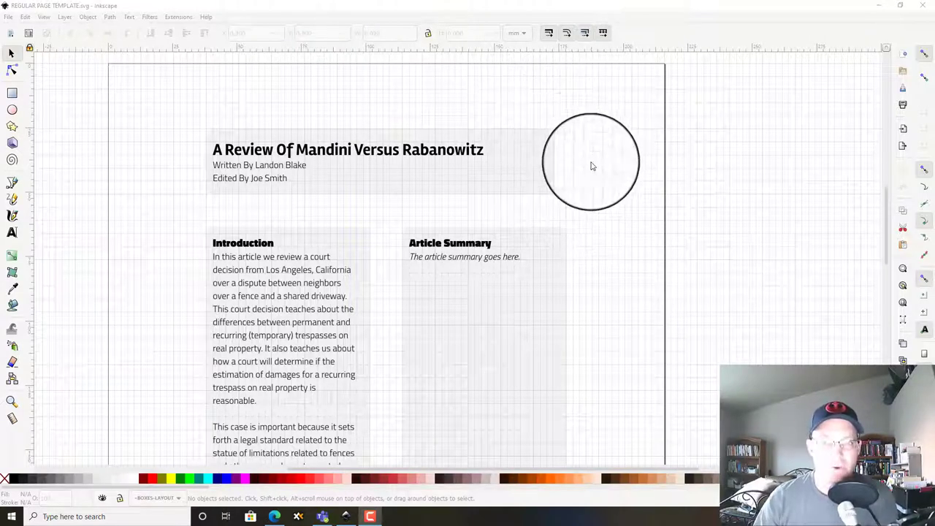
{"action": "scroll", "coordinate": [591, 167], "scroll_direction": "down", "scroll_amount": 15}
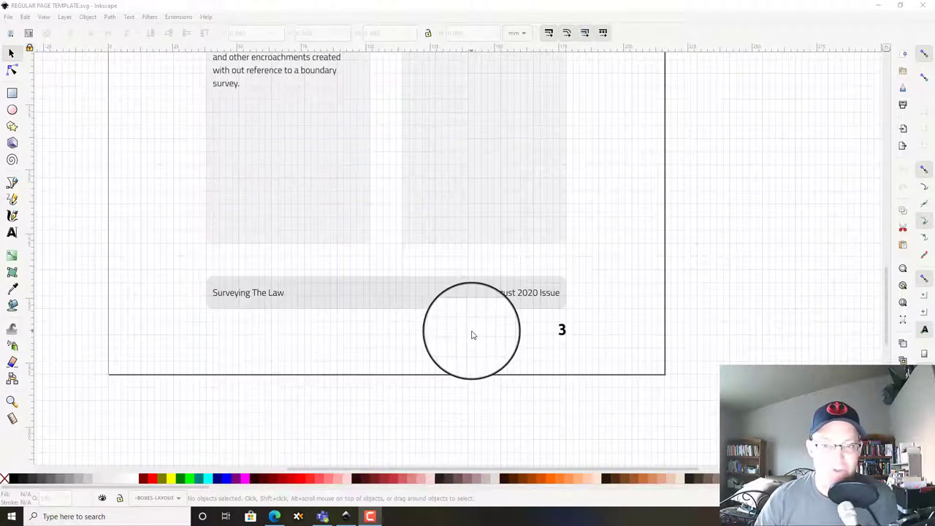
{"action": "scroll", "coordinate": [475, 332], "scroll_direction": "up", "scroll_amount": 12}
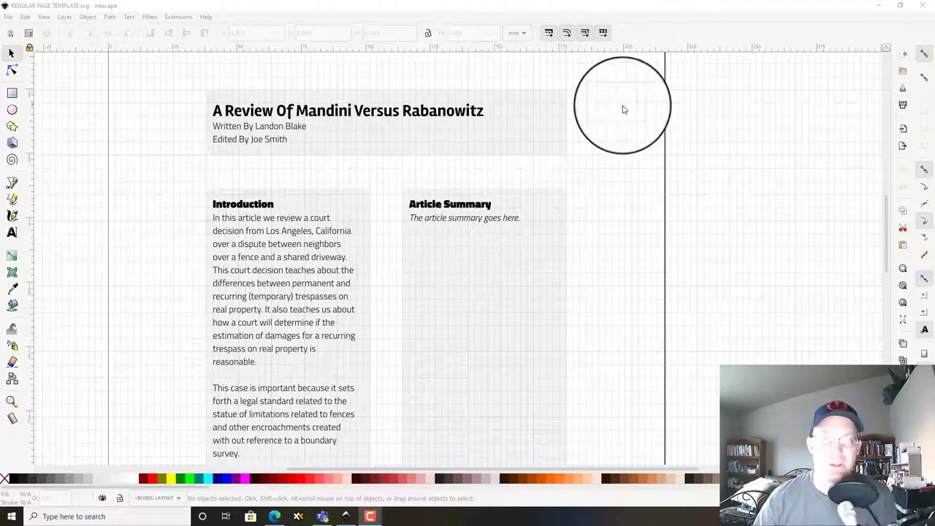
{"action": "scroll", "coordinate": [585, 110], "scroll_direction": "up", "scroll_amount": 3, "text": "ctrl"}
{"action": "scroll", "coordinate": [496, 178], "scroll_direction": "up", "scroll_amount": 2}
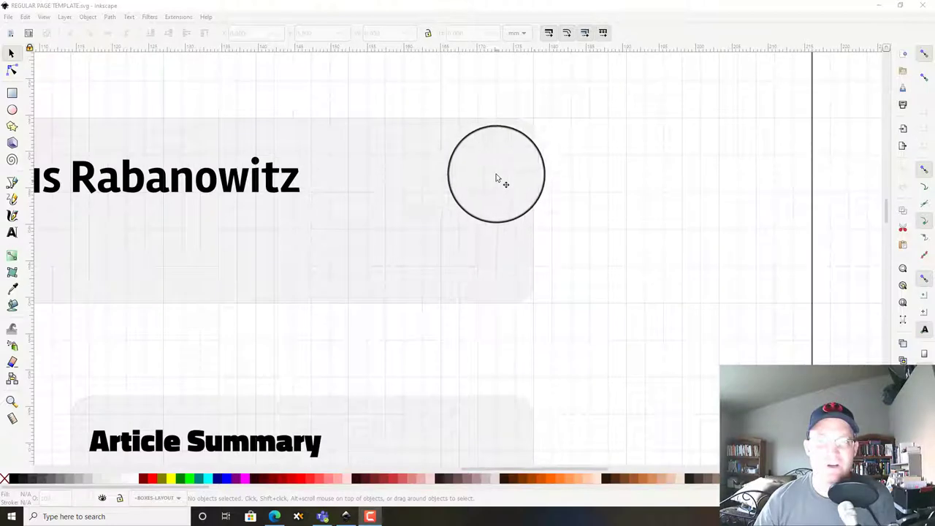
{"action": "key", "text": "r"}
{"action": "left_click", "coordinate": [527, 147]}
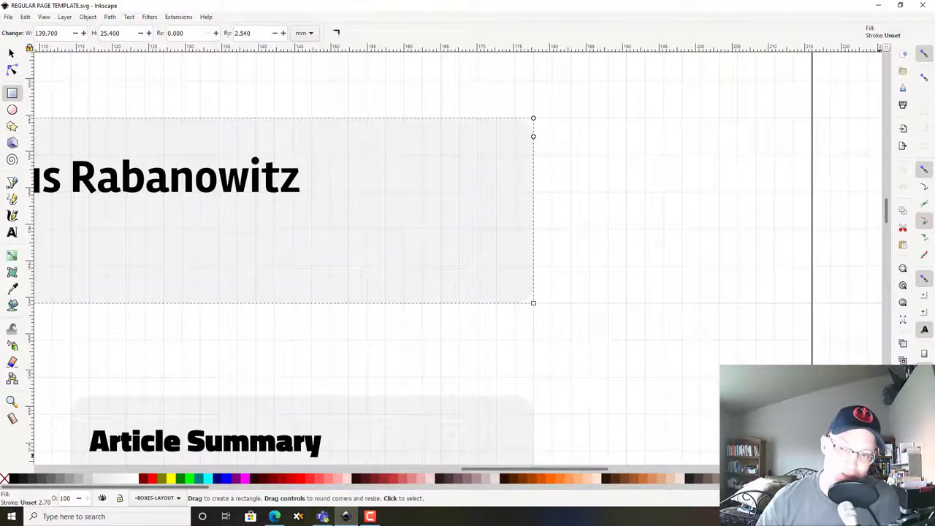
{"action": "key", "text": "ctrl+shift+x"}
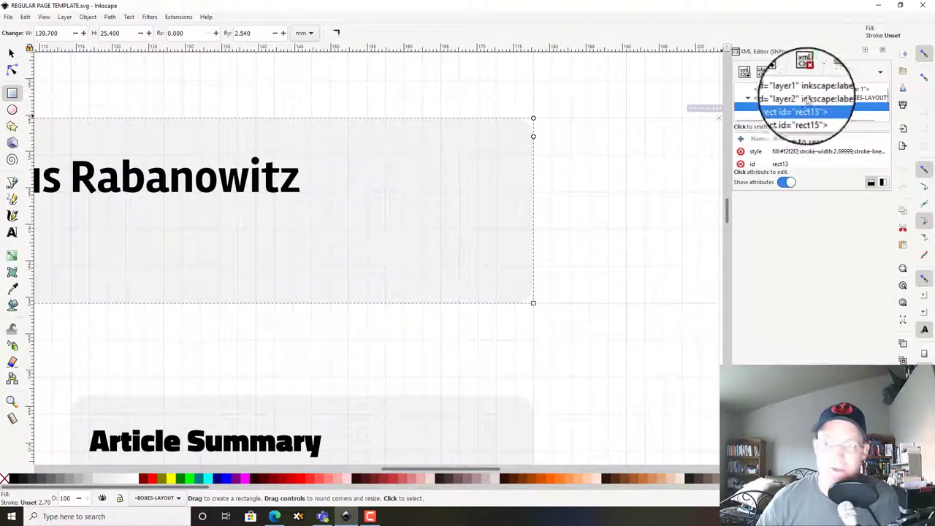
{"action": "left_click", "coordinate": [777, 167]}
{"action": "scroll", "coordinate": [777, 162], "scroll_direction": "down", "scroll_amount": 4}
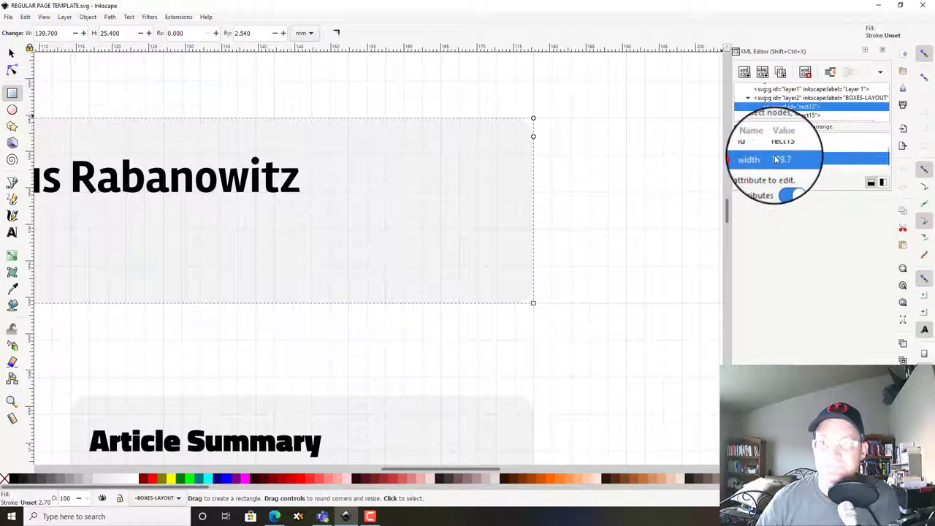
{"action": "scroll", "coordinate": [777, 159], "scroll_direction": "down", "scroll_amount": 1}
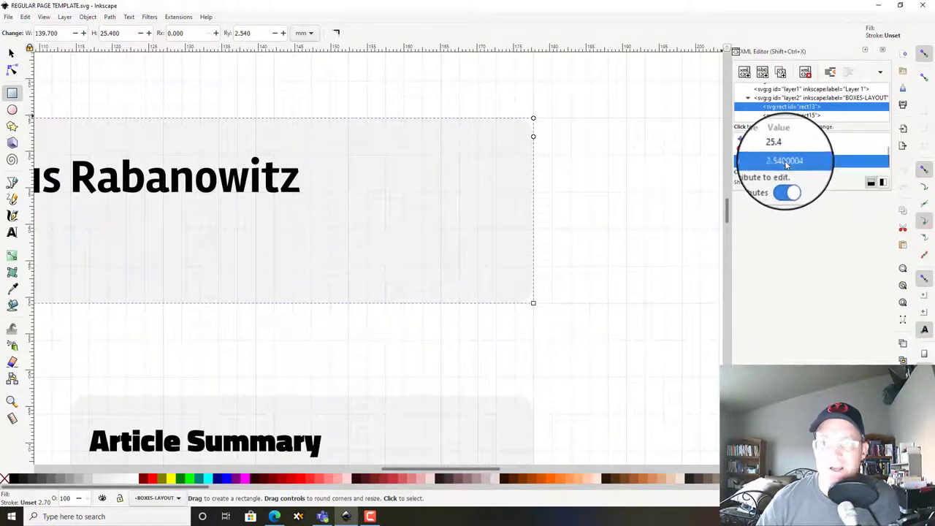
{"action": "left_click", "coordinate": [803, 160]}
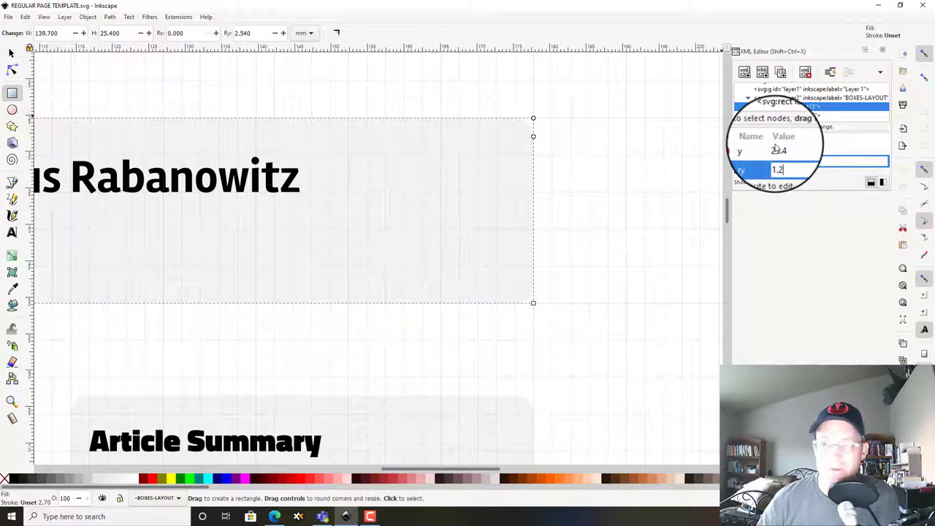
{"action": "scroll", "coordinate": [468, 322], "scroll_direction": "down", "scroll_amount": 10}
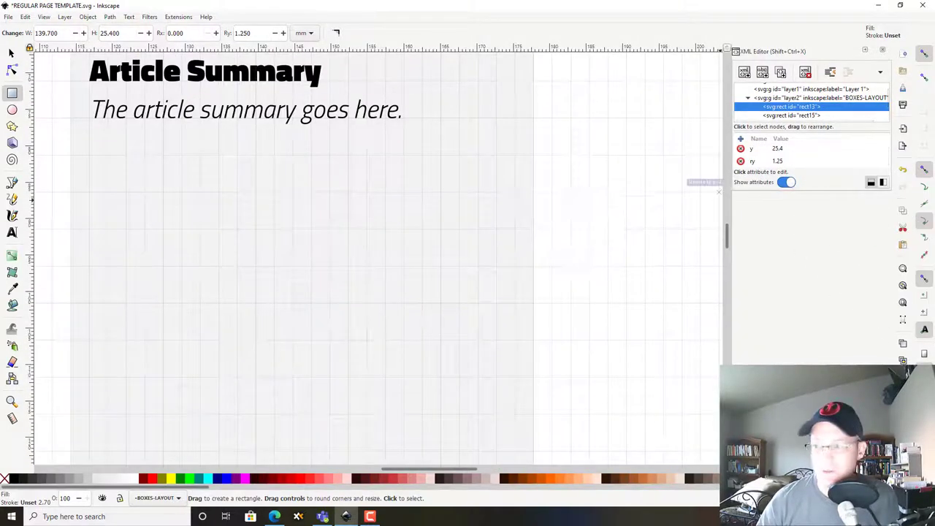
{"action": "scroll", "coordinate": [403, 244], "scroll_direction": "up", "scroll_amount": 5}
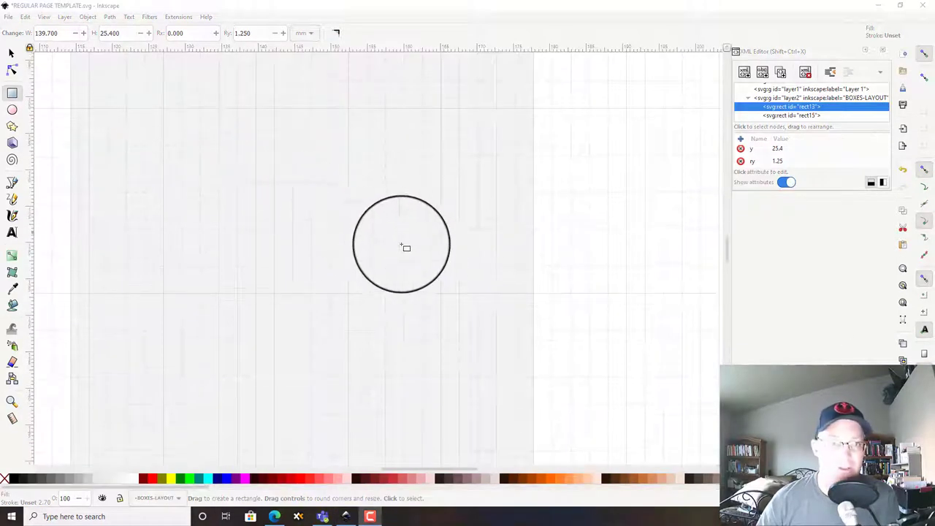
Step: Set the ry corner radius of the Article Summary and Introduction boxes to 1.25
{"action": "left_click", "coordinate": [11, 53]}
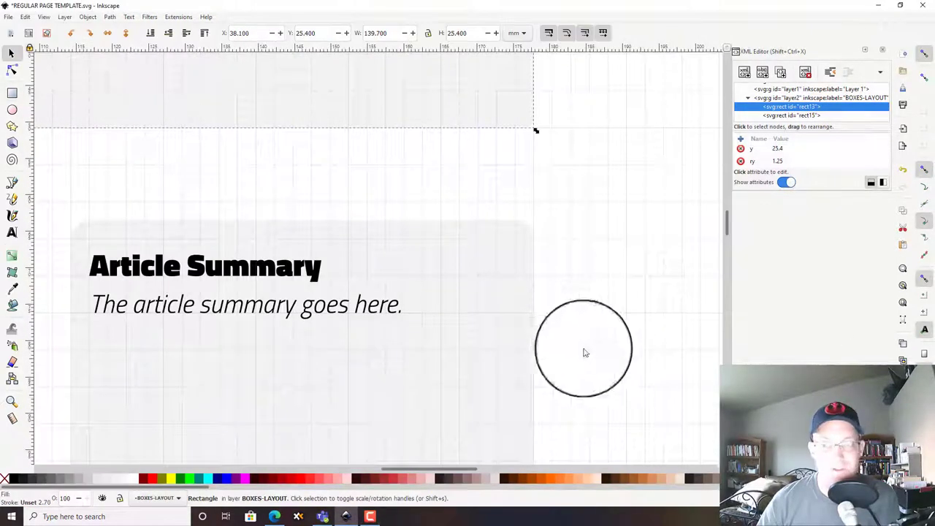
{"action": "left_click", "coordinate": [486, 331]}
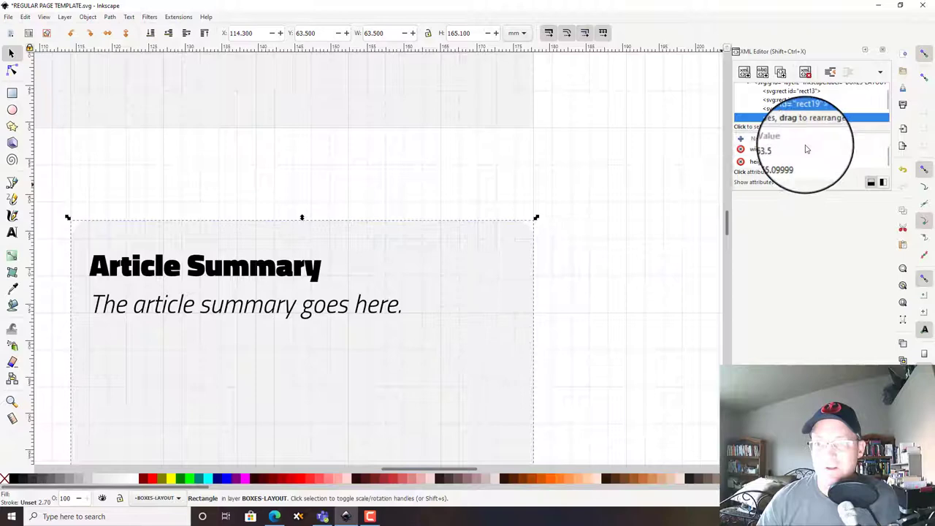
{"action": "scroll", "coordinate": [799, 156], "scroll_direction": "down", "scroll_amount": 1}
{"action": "left_click", "coordinate": [794, 161]}
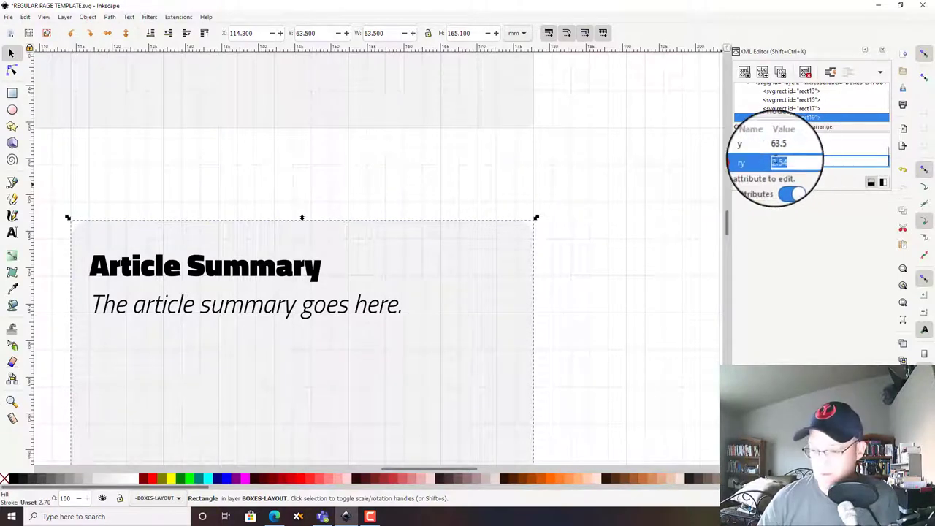
{"action": "type", "text": "1.25"}
{"action": "key", "text": "Return"}
{"action": "scroll", "coordinate": [293, 285], "scroll_direction": "down", "scroll_amount": 5}
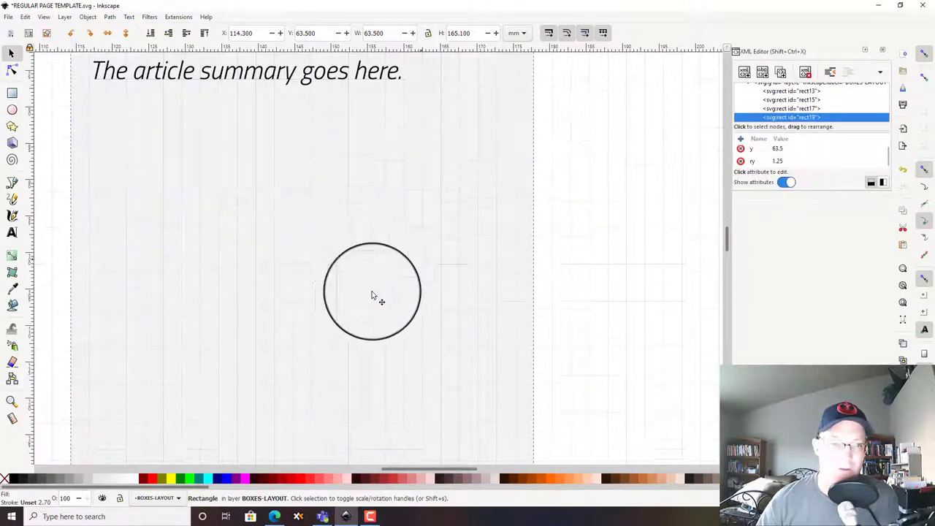
{"action": "scroll", "coordinate": [438, 300], "scroll_direction": "left", "scroll_amount": 2}
{"action": "scroll", "coordinate": [453, 270], "scroll_direction": "up", "scroll_amount": 4}
{"action": "left_click", "coordinate": [791, 108]}
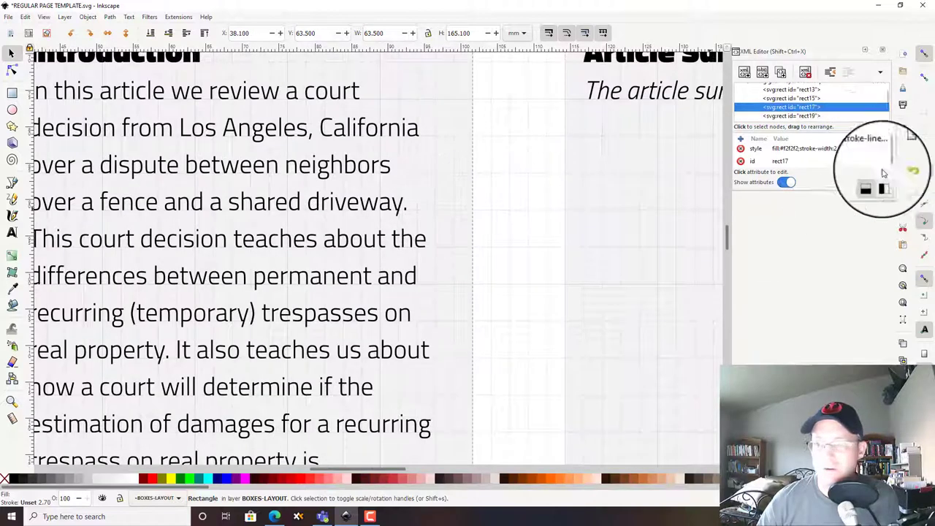
{"action": "left_click", "coordinate": [776, 162]}
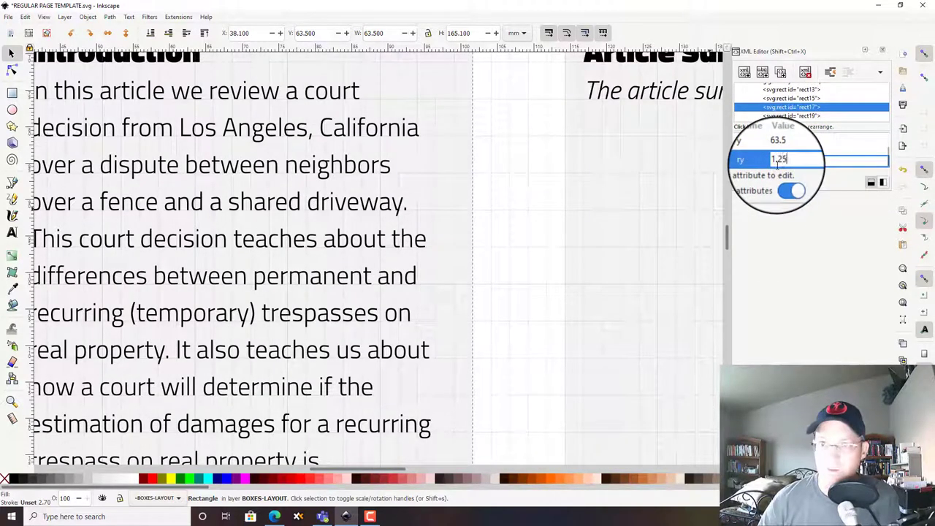
{"action": "type", "text": "1.25"}
{"action": "key", "text": "Return"}
Step: Select the grey footer box, edit its corner radius, then deselect it
{"action": "scroll", "coordinate": [609, 223], "scroll_direction": "down", "scroll_amount": 10}
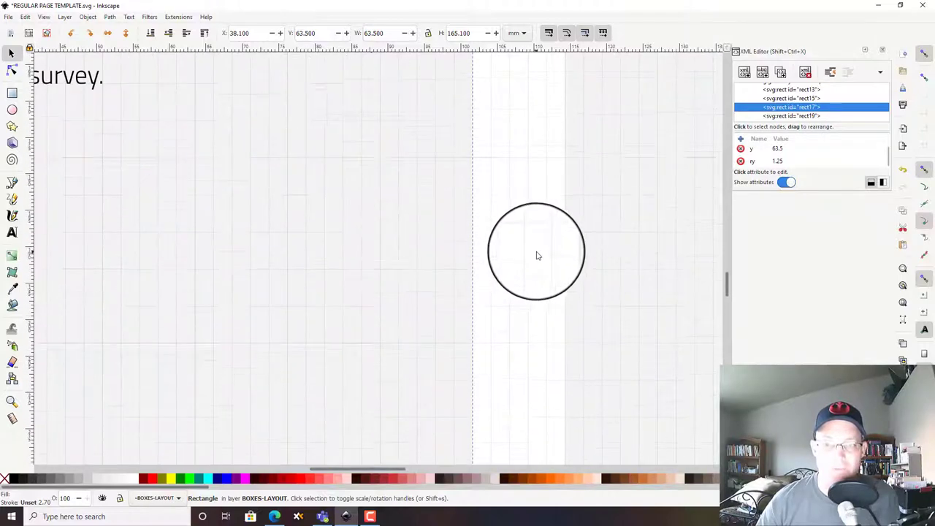
{"action": "scroll", "coordinate": [536, 255], "scroll_direction": "down", "scroll_amount": 6}
{"action": "left_click", "coordinate": [512, 387]}
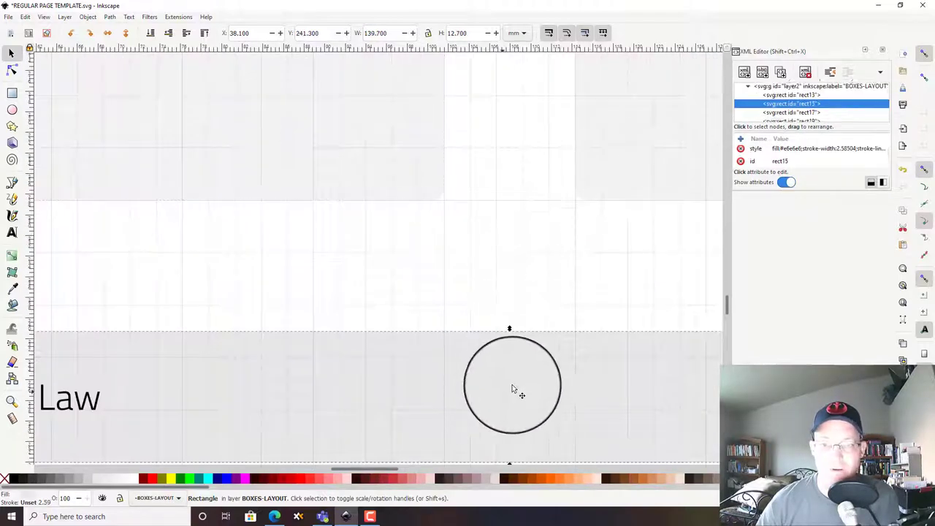
{"action": "left_click", "coordinate": [803, 151]}
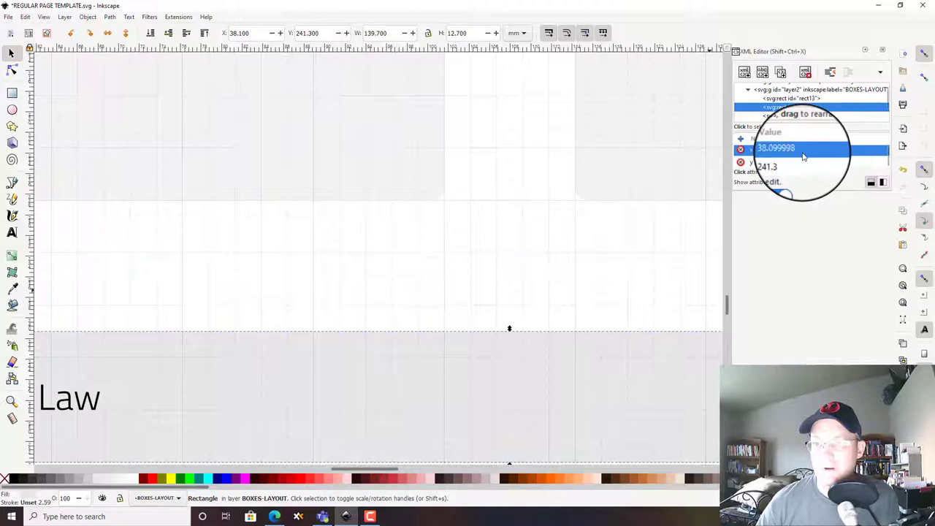
{"action": "left_click", "coordinate": [796, 165]}
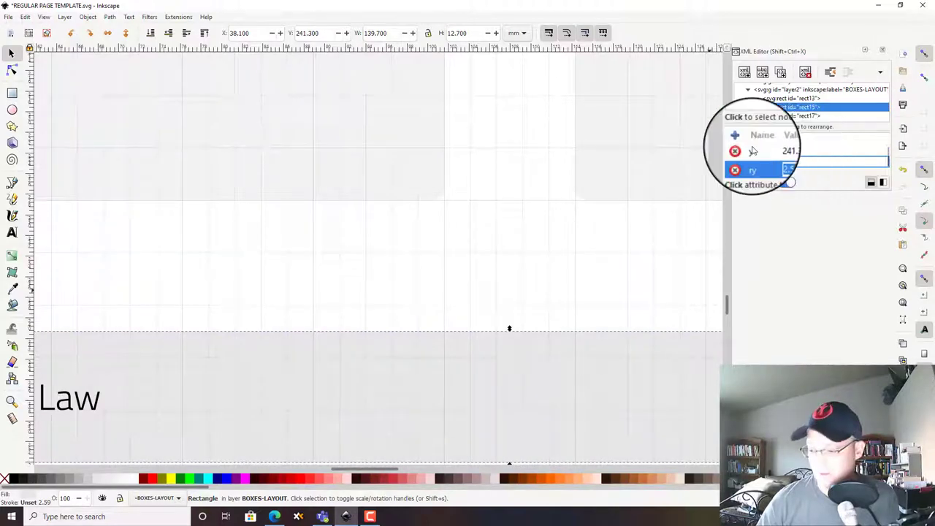
{"action": "left_click", "coordinate": [482, 275]}
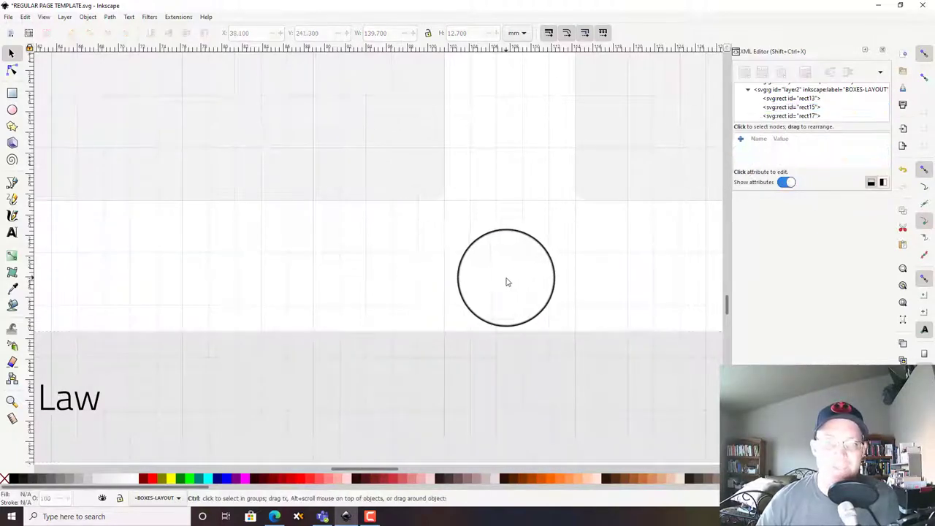
Step: Select the Introduction and Article Summary headings, close the XML Editor, and bring up the Text menu
{"action": "scroll", "coordinate": [507, 281], "scroll_direction": "down", "scroll_amount": 3, "text": "ctrl"}
{"action": "scroll", "coordinate": [506, 278], "scroll_direction": "down", "scroll_amount": 2, "text": "ctrl"}
{"action": "scroll", "coordinate": [561, 282], "scroll_direction": "up", "scroll_amount": 5}
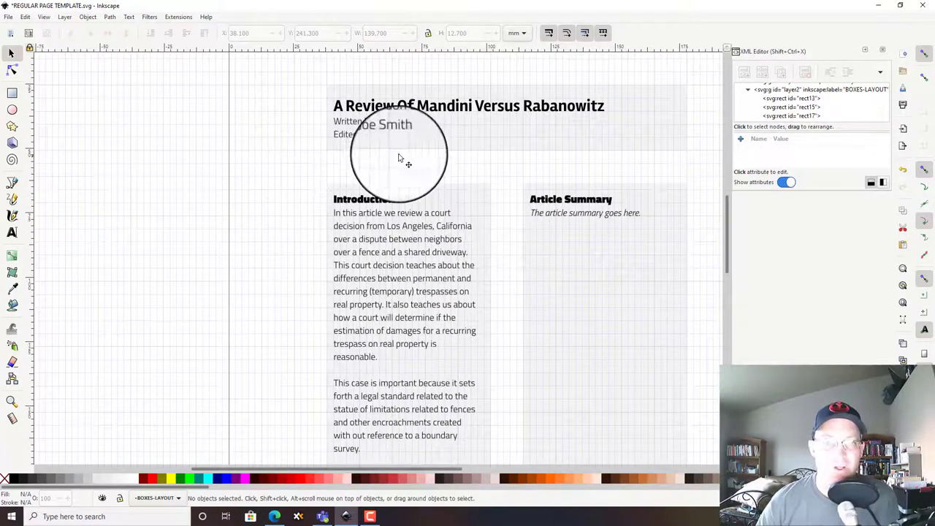
{"action": "scroll", "coordinate": [323, 198], "scroll_direction": "up", "scroll_amount": 3, "text": "ctrl"}
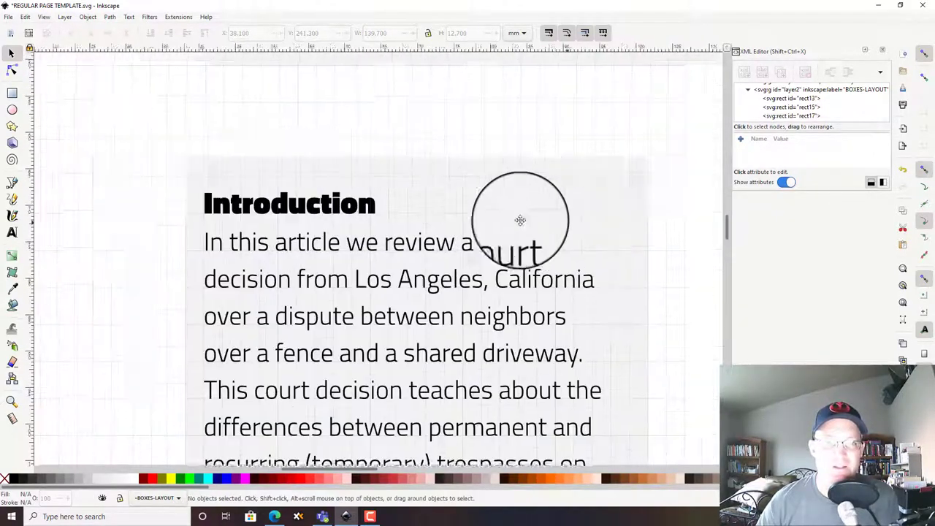
{"action": "scroll", "coordinate": [511, 212], "scroll_direction": "right", "scroll_amount": 3}
{"action": "scroll", "coordinate": [503, 209], "scroll_direction": "down", "scroll_amount": 2, "text": "ctrl"}
{"action": "scroll", "coordinate": [511, 209], "scroll_direction": "right", "scroll_amount": 2}
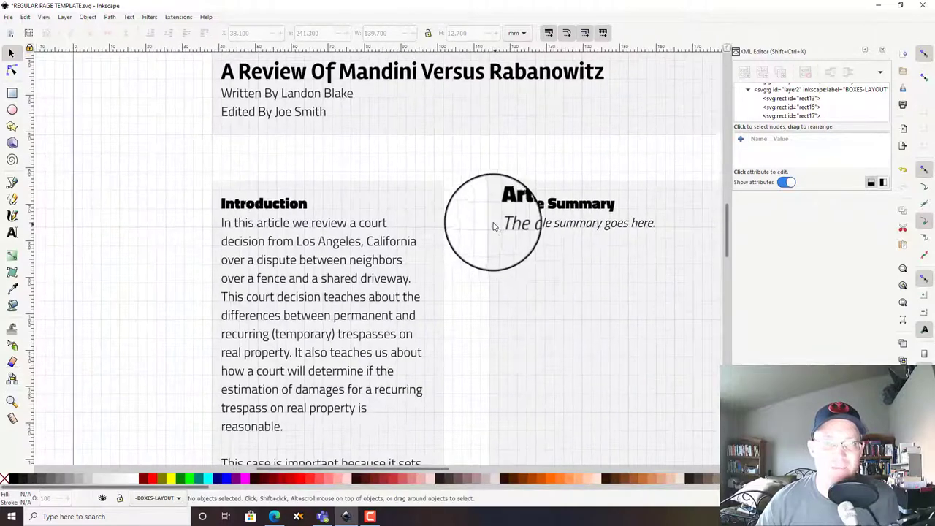
{"action": "left_click", "coordinate": [281, 206]}
{"action": "left_click", "coordinate": [566, 204], "text": "shift"}
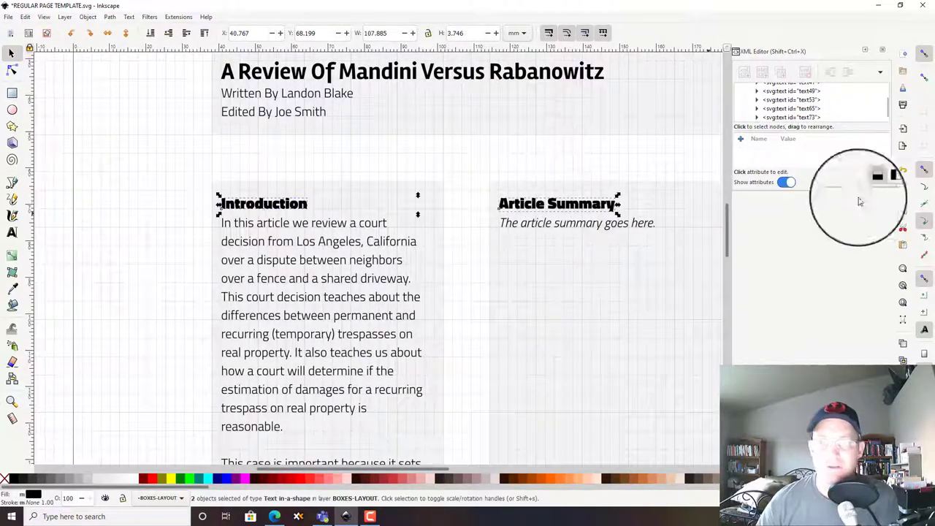
{"action": "left_click", "coordinate": [882, 53]}
{"action": "left_click", "coordinate": [149, 16]}
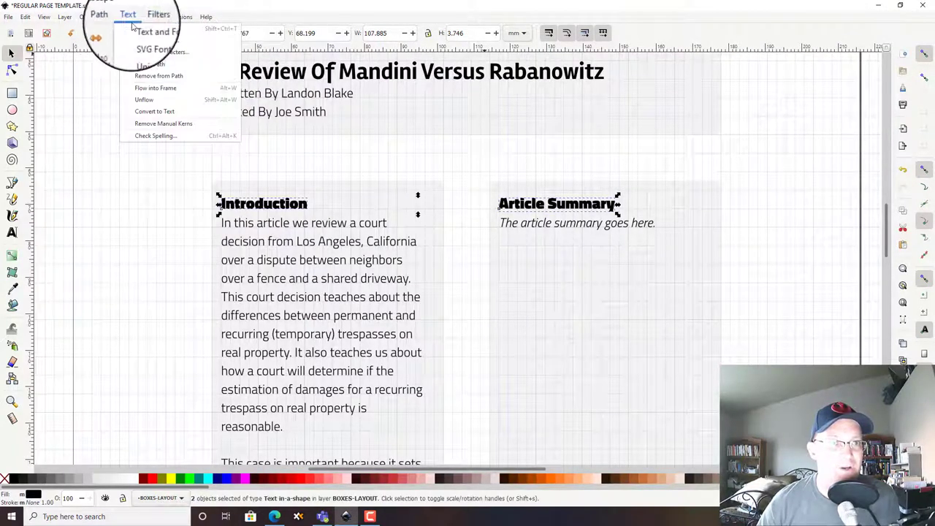
Step: Apply Titillium Web to both headings, trying SemiBold before settling on Bold
{"action": "left_click", "coordinate": [136, 31]}
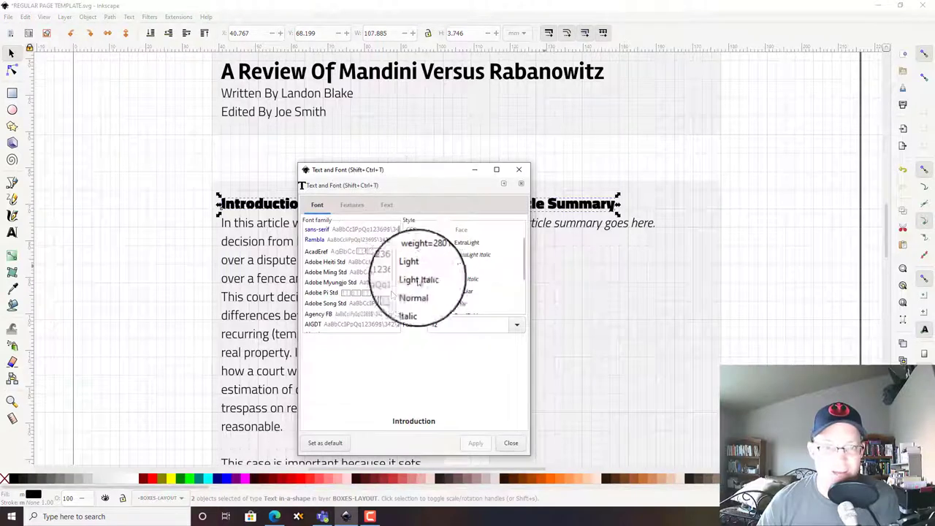
{"action": "left_click", "coordinate": [387, 204]}
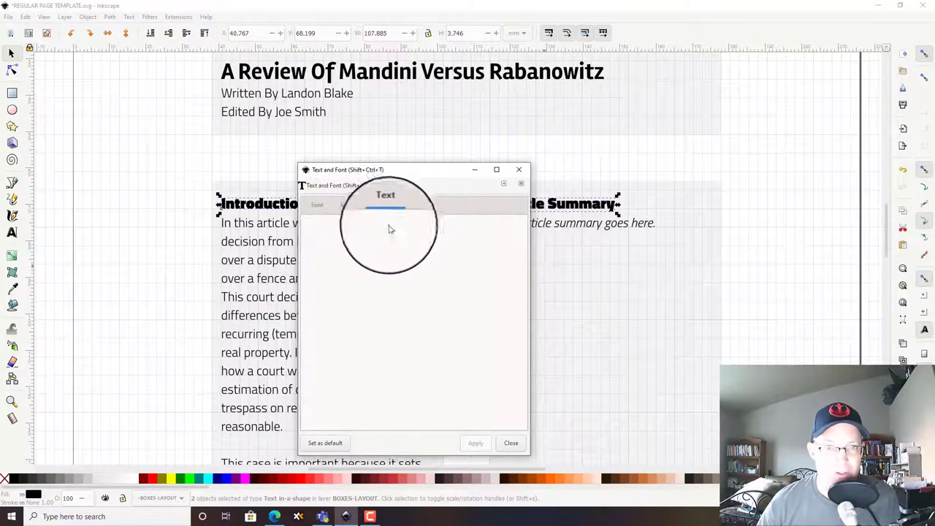
{"action": "left_click", "coordinate": [317, 206]}
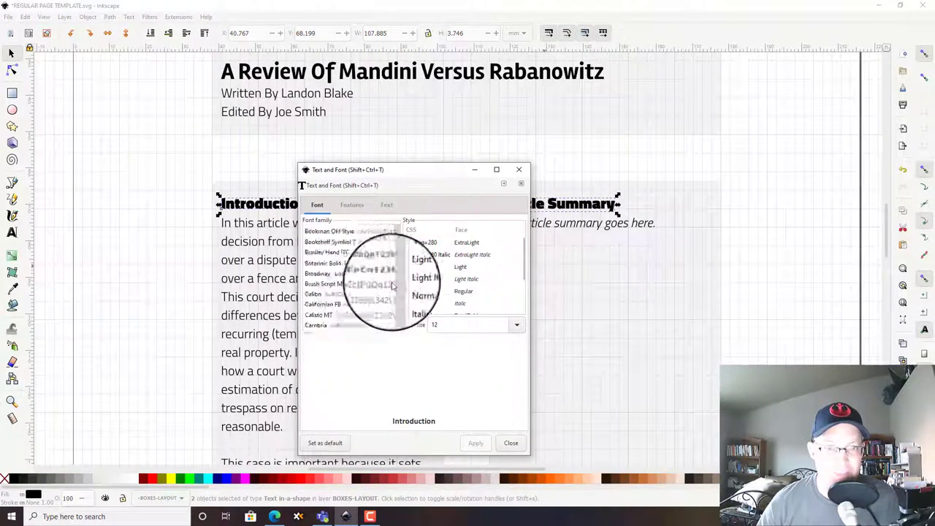
{"action": "scroll", "coordinate": [392, 285], "scroll_direction": "down", "scroll_amount": 15}
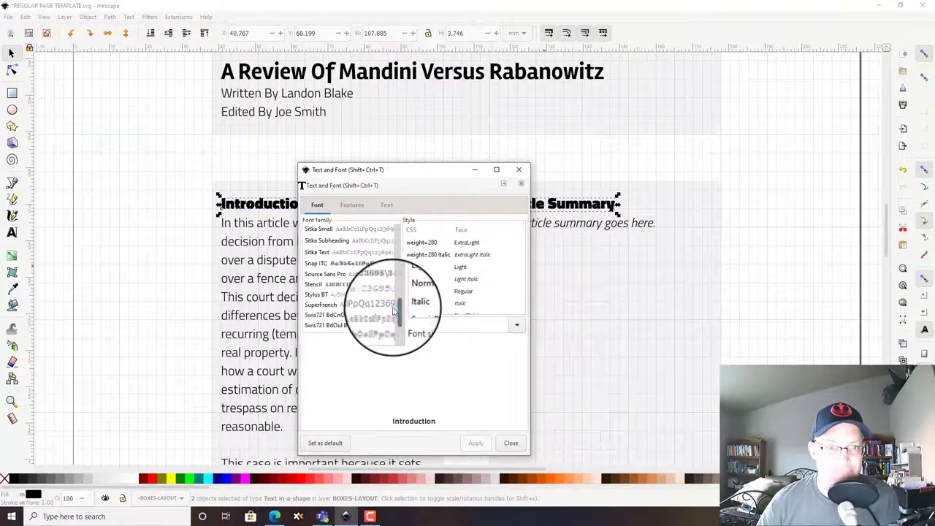
{"action": "scroll", "coordinate": [393, 312], "scroll_direction": "down", "scroll_amount": 5}
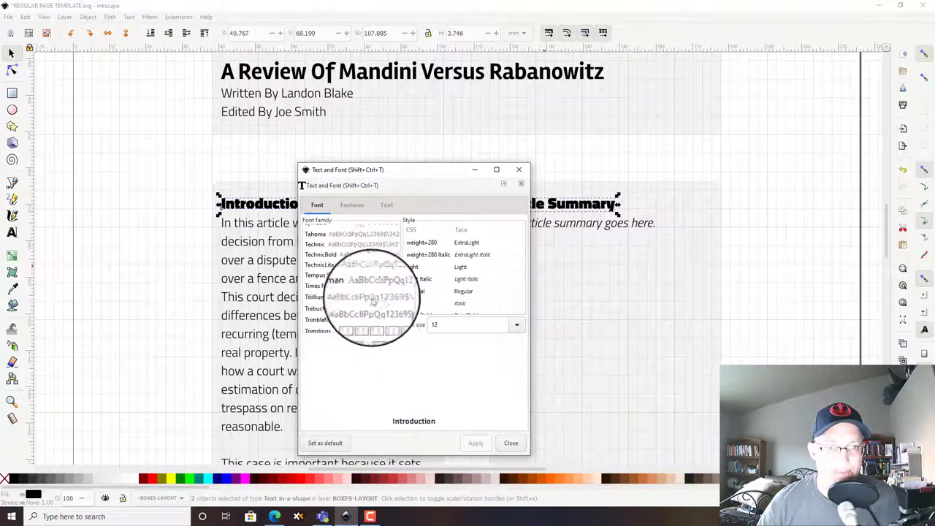
{"action": "left_click", "coordinate": [330, 297]}
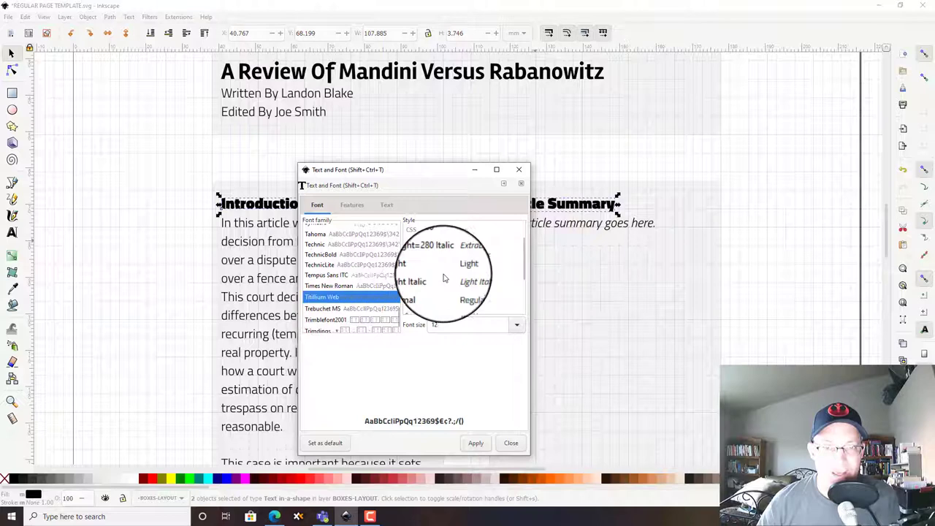
{"action": "scroll", "coordinate": [482, 300], "scroll_direction": "down", "scroll_amount": 1}
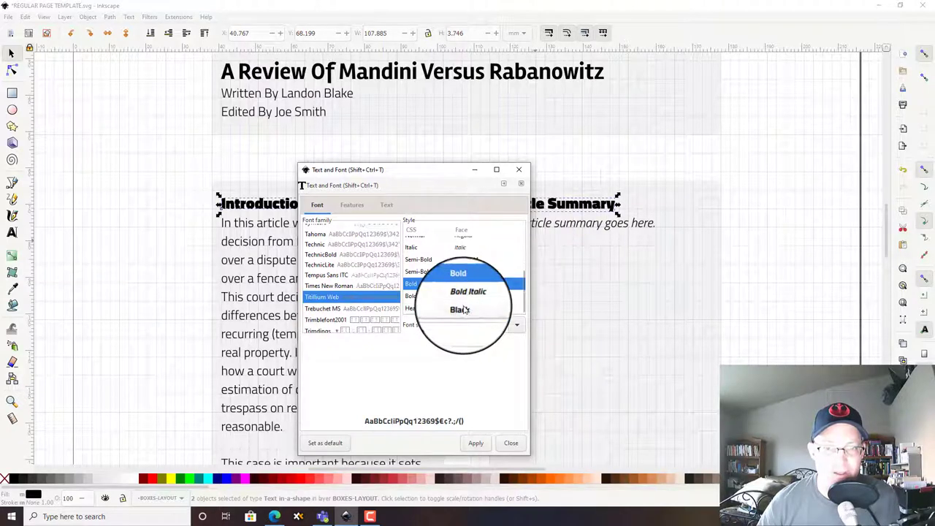
{"action": "left_click", "coordinate": [465, 309]}
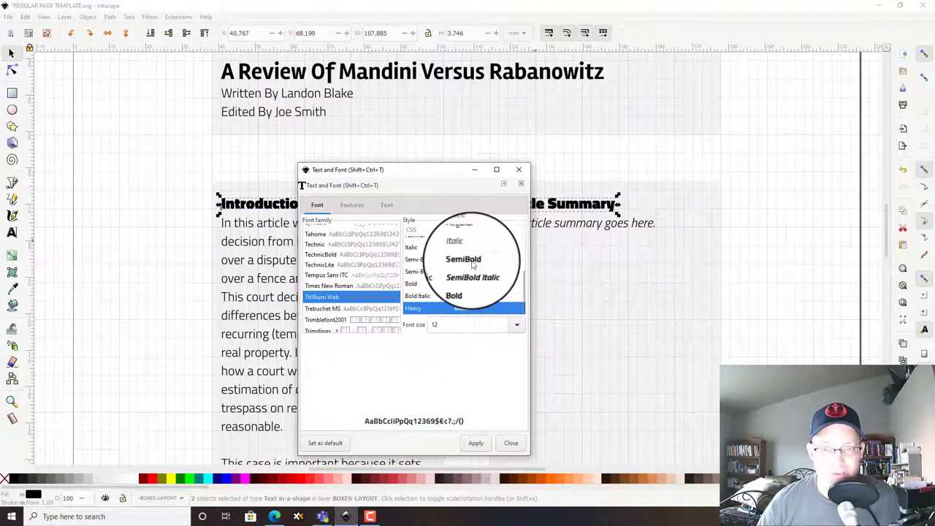
{"action": "left_click", "coordinate": [472, 261]}
{"action": "left_click", "coordinate": [475, 443]}
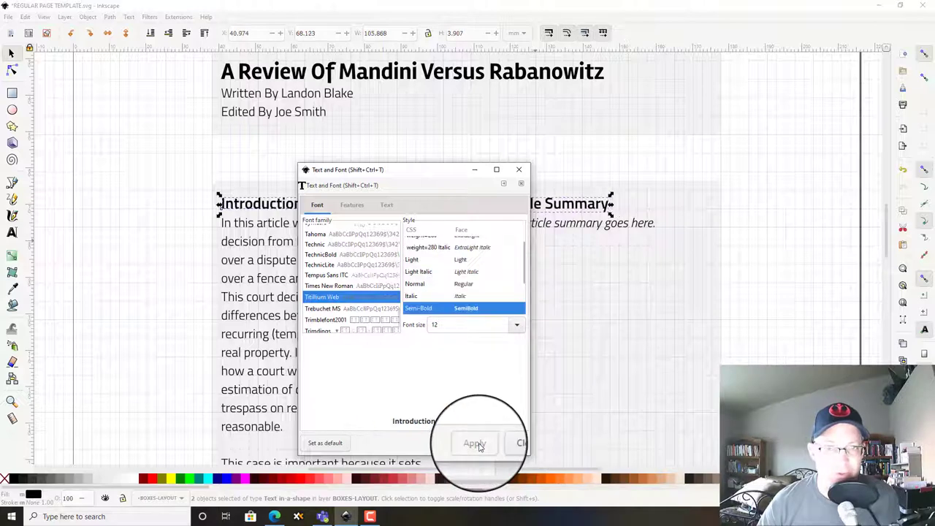
{"action": "scroll", "coordinate": [461, 290], "scroll_direction": "down", "scroll_amount": 3}
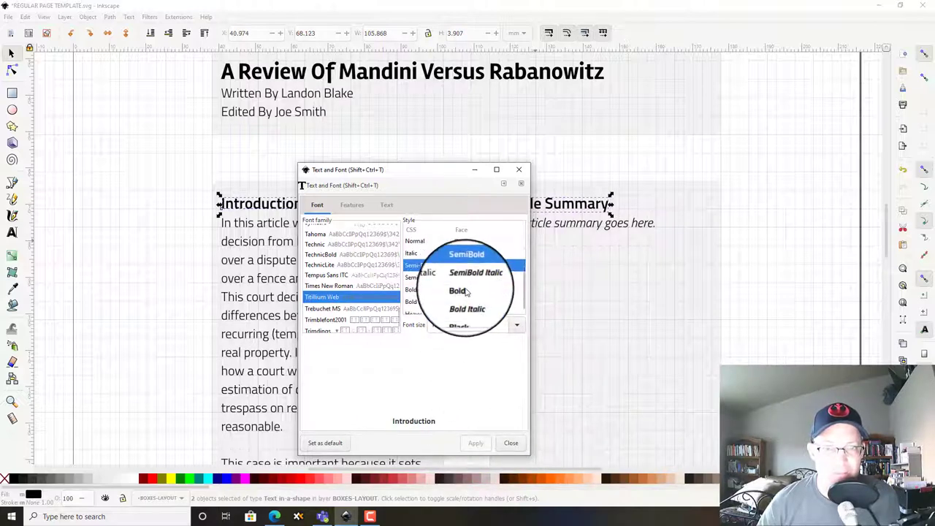
{"action": "left_click", "coordinate": [460, 290]}
{"action": "left_click", "coordinate": [476, 443]}
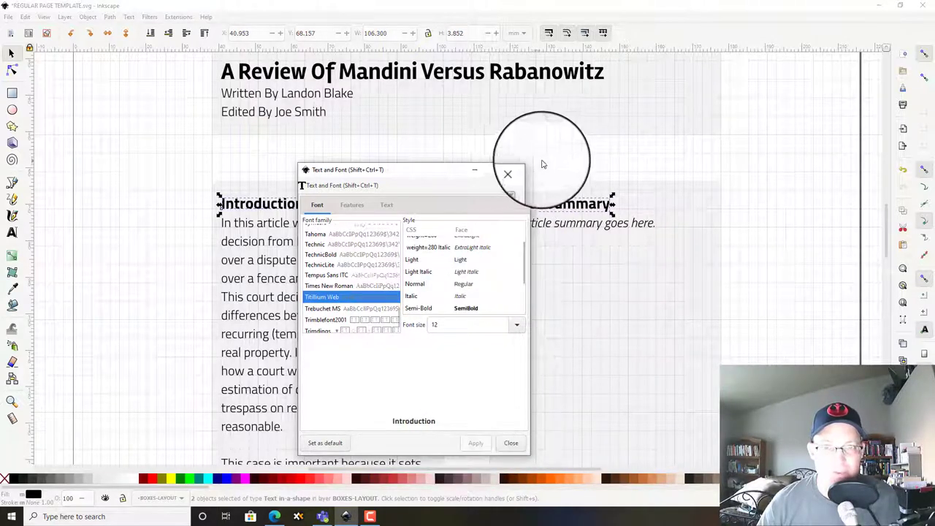
Step: Close the font dialog, review the restyled headings across the page, then switch to the browser
{"action": "left_click", "coordinate": [519, 169]}
{"action": "left_click", "coordinate": [735, 205]}
{"action": "scroll", "coordinate": [735, 212], "scroll_direction": "down", "scroll_amount": 8}
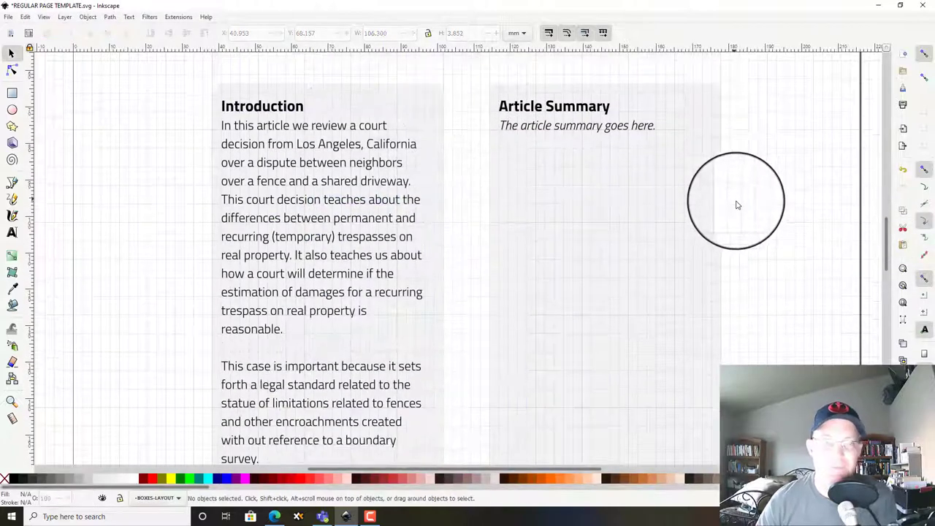
{"action": "scroll", "coordinate": [753, 226], "scroll_direction": "down", "scroll_amount": 5}
{"action": "scroll", "coordinate": [755, 253], "scroll_direction": "up", "scroll_amount": 10}
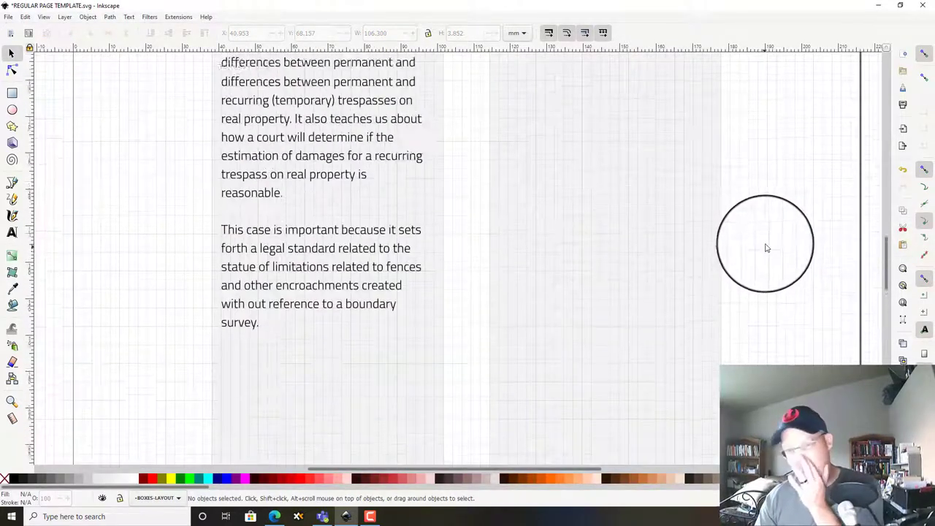
{"action": "scroll", "coordinate": [770, 252], "scroll_direction": "up", "scroll_amount": 1, "text": "ctrl"}
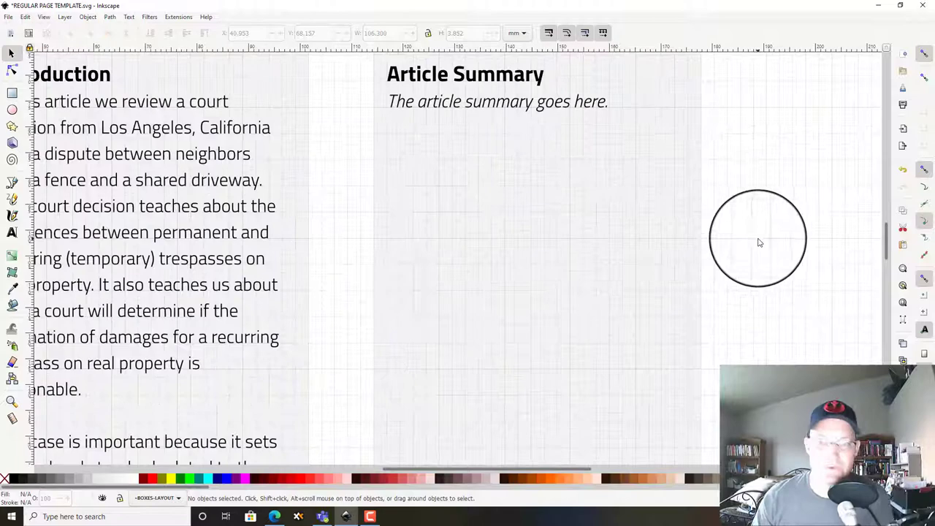
{"action": "scroll", "coordinate": [756, 243], "scroll_direction": "down", "scroll_amount": 4, "text": "ctrl"}
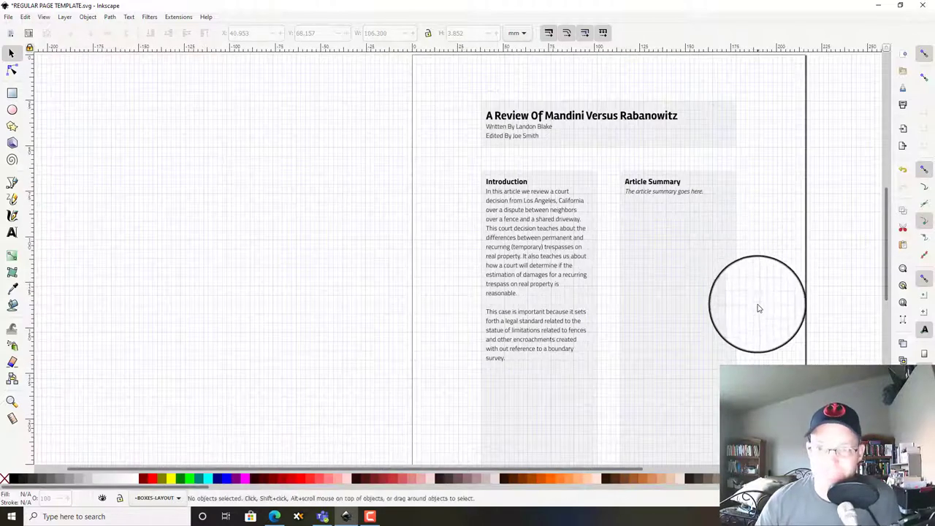
{"action": "scroll", "coordinate": [789, 314], "scroll_direction": "up", "scroll_amount": 2, "text": "ctrl"}
{"action": "left_click_drag", "start_coordinate": [722, 291], "coordinate": [718, 296]}
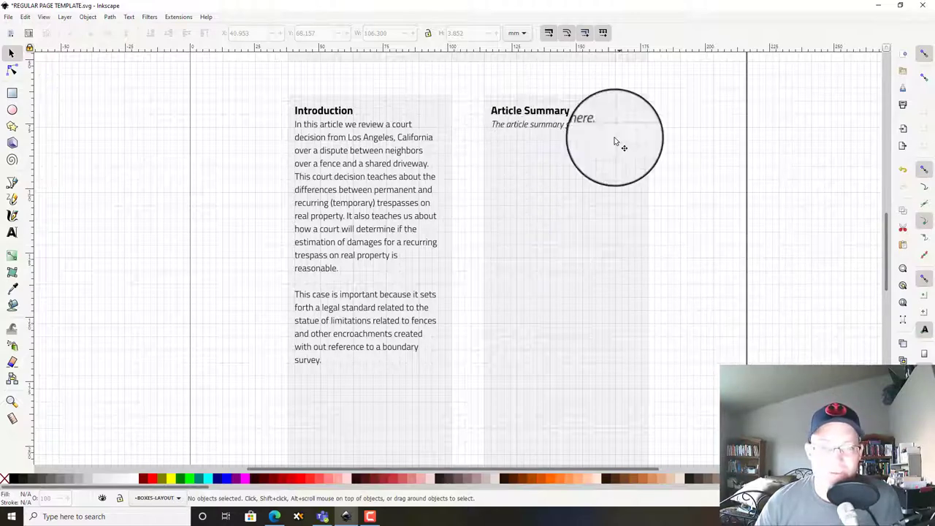
{"action": "scroll", "coordinate": [593, 204], "scroll_direction": "down", "scroll_amount": 3}
{"action": "scroll", "coordinate": [613, 227], "scroll_direction": "up", "scroll_amount": 4}
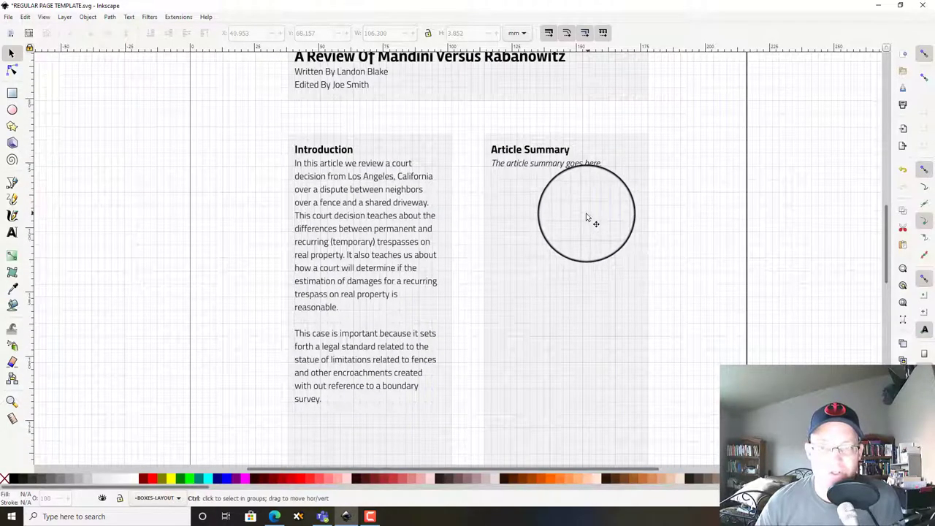
{"action": "scroll", "coordinate": [581, 217], "scroll_direction": "up", "scroll_amount": 1, "text": "ctrl"}
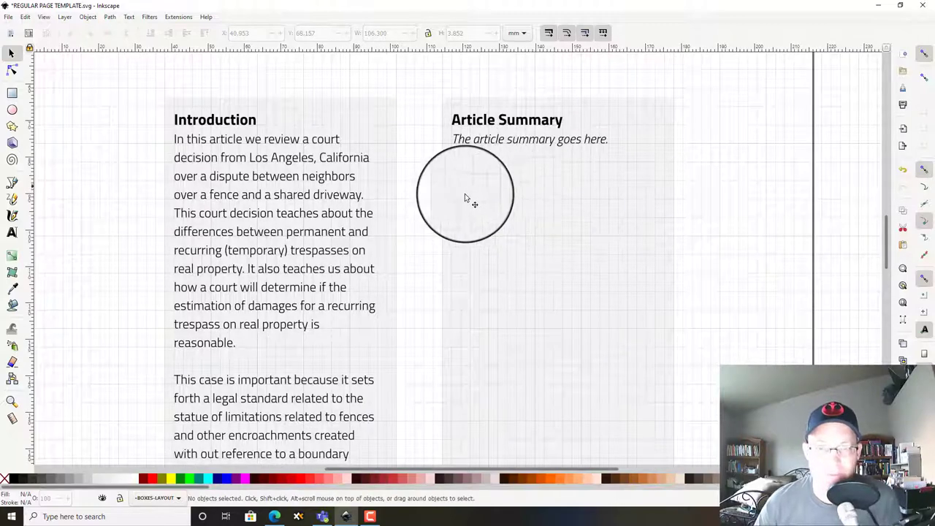
{"action": "scroll", "coordinate": [770, 262], "scroll_direction": "down", "scroll_amount": 3}
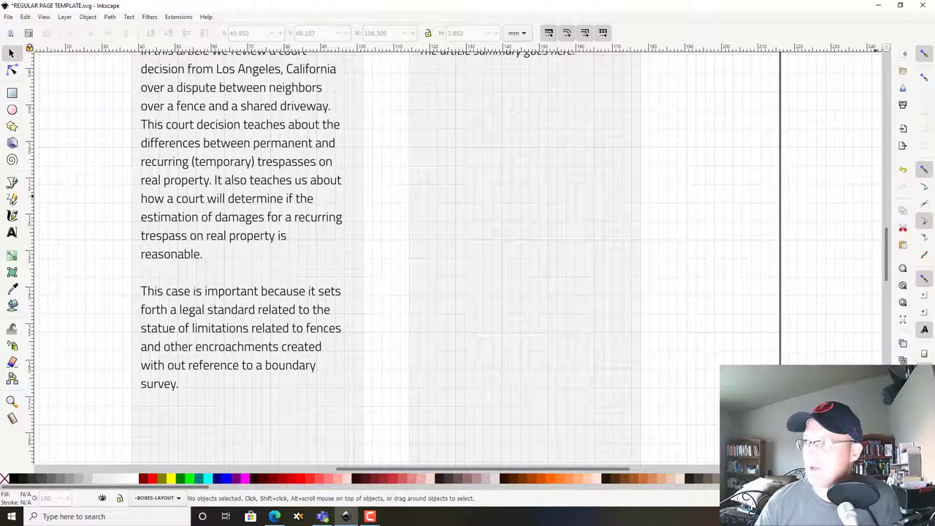
{"action": "key", "text": "alt+Tab"}
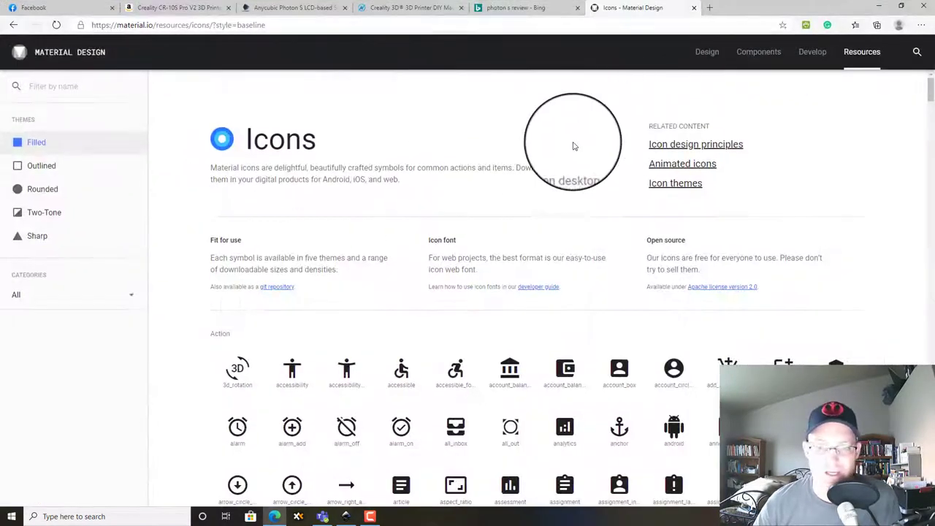
Step: Scroll down the material.io icons page past the Action icons to the Alert section
{"action": "scroll", "coordinate": [580, 199], "scroll_direction": "down", "scroll_amount": 4}
{"action": "scroll", "coordinate": [578, 208], "scroll_direction": "up", "scroll_amount": 5}
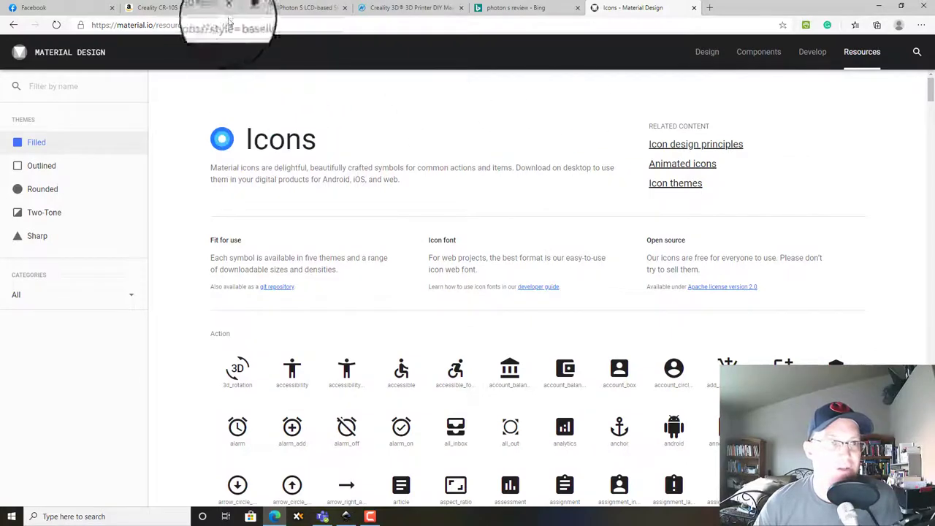
{"action": "scroll", "coordinate": [606, 157], "scroll_direction": "down", "scroll_amount": 2}
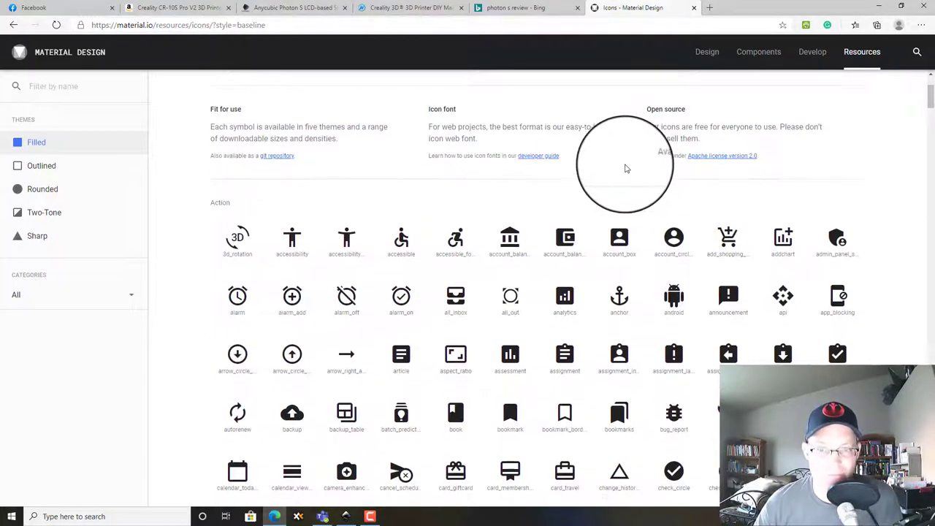
{"action": "scroll", "coordinate": [564, 146], "scroll_direction": "down", "scroll_amount": 2}
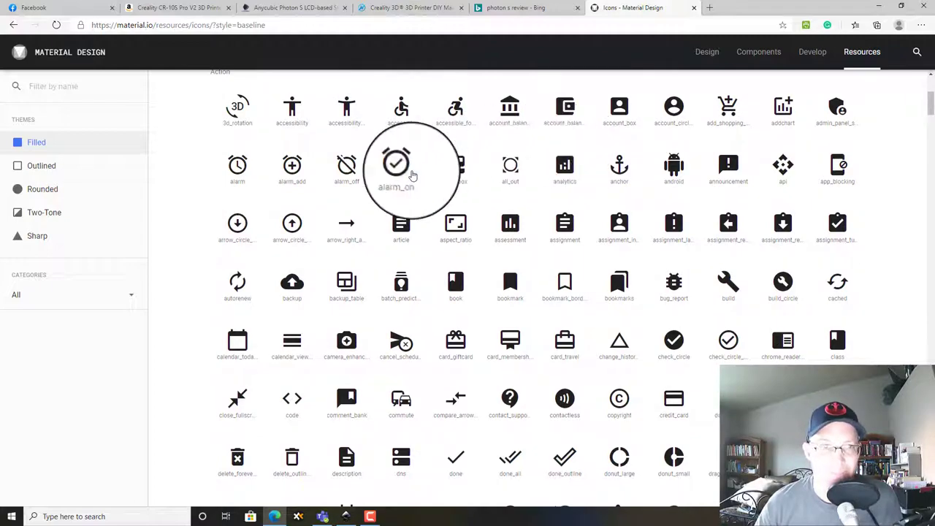
{"action": "scroll", "coordinate": [735, 270], "scroll_direction": "down", "scroll_amount": 4}
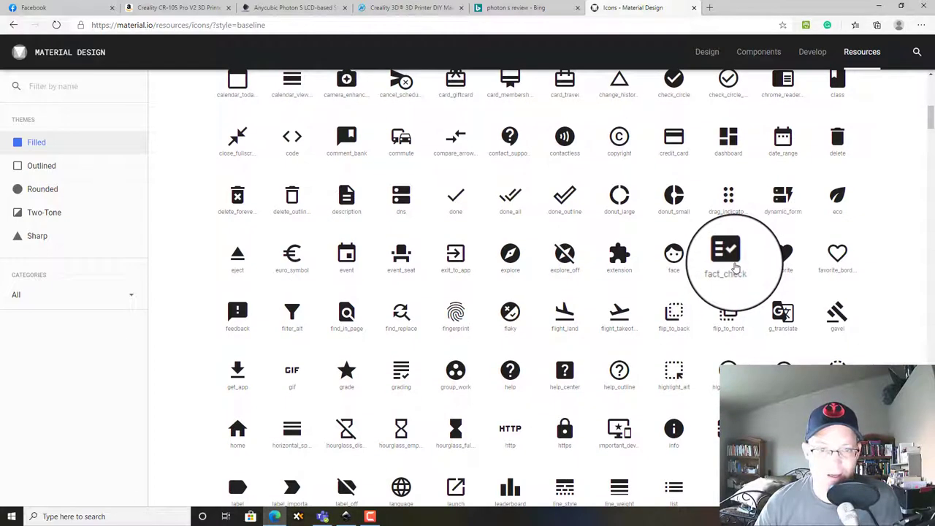
{"action": "scroll", "coordinate": [735, 270], "scroll_direction": "down", "scroll_amount": 2}
{"action": "scroll", "coordinate": [731, 265], "scroll_direction": "down", "scroll_amount": 2}
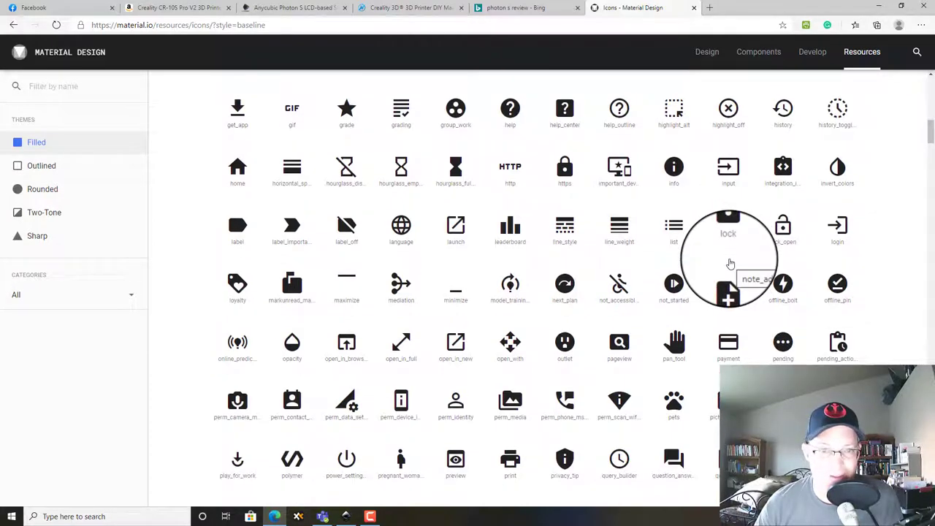
{"action": "scroll", "coordinate": [731, 263], "scroll_direction": "down", "scroll_amount": 2}
{"action": "scroll", "coordinate": [729, 261], "scroll_direction": "down", "scroll_amount": 2}
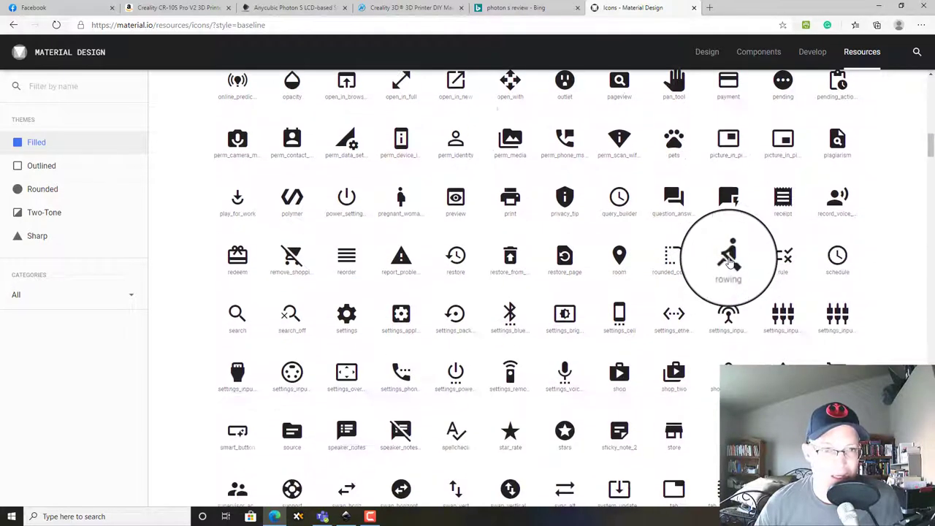
{"action": "scroll", "coordinate": [730, 263], "scroll_direction": "up", "scroll_amount": 1}
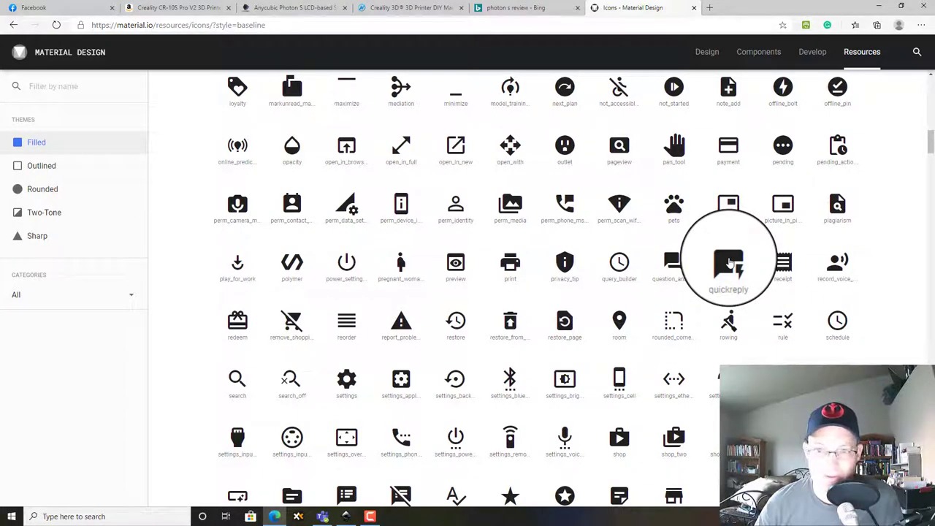
{"action": "scroll", "coordinate": [731, 263], "scroll_direction": "down", "scroll_amount": 4}
{"action": "scroll", "coordinate": [730, 263], "scroll_direction": "down", "scroll_amount": 1}
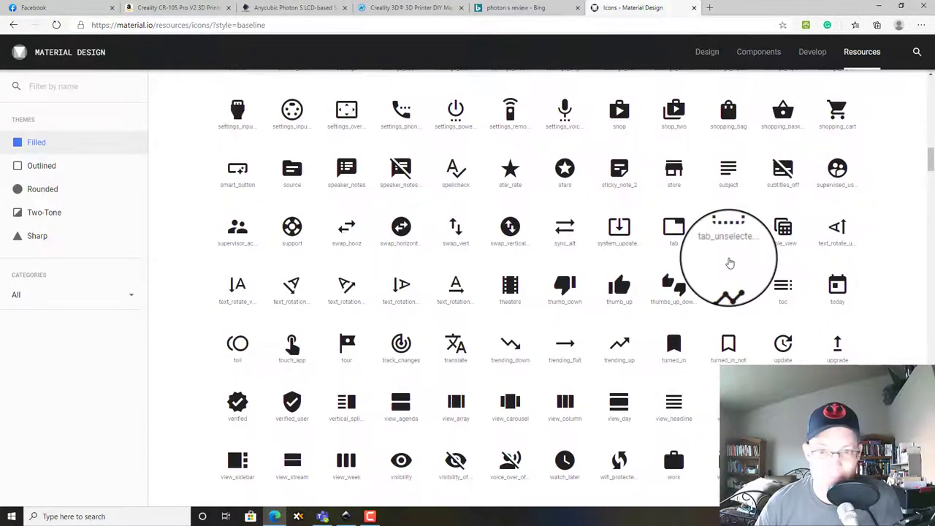
{"action": "scroll", "coordinate": [730, 263], "scroll_direction": "down", "scroll_amount": 1}
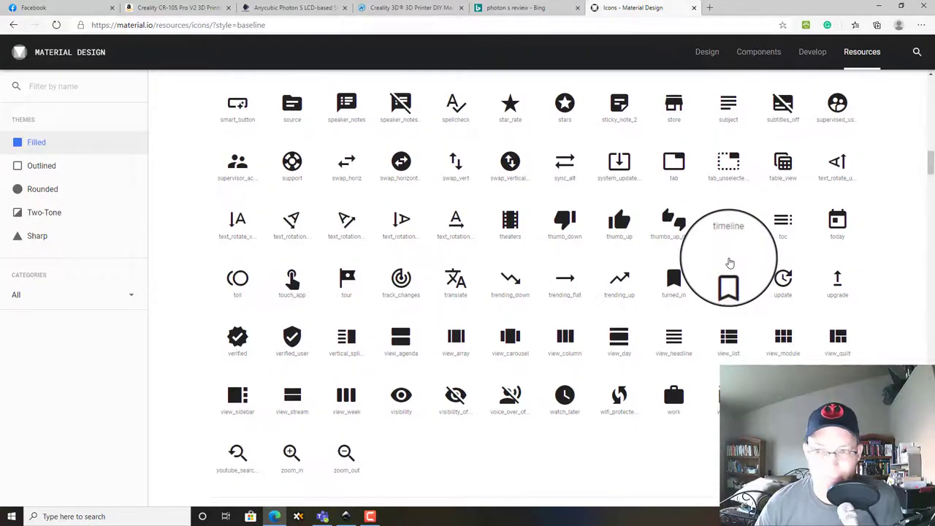
{"action": "scroll", "coordinate": [730, 263], "scroll_direction": "down", "scroll_amount": 1}
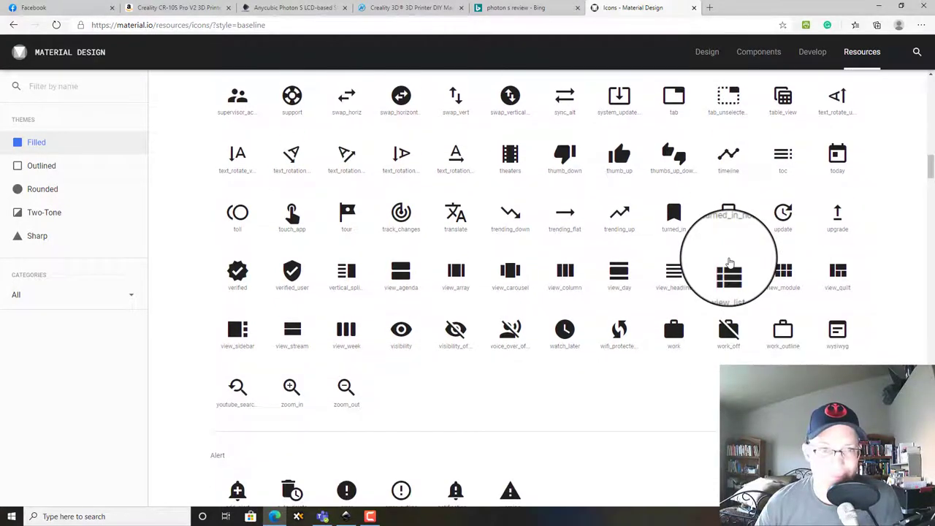
{"action": "scroll", "coordinate": [730, 263], "scroll_direction": "down", "scroll_amount": 3}
{"action": "scroll", "coordinate": [730, 263], "scroll_direction": "down", "scroll_amount": 1}
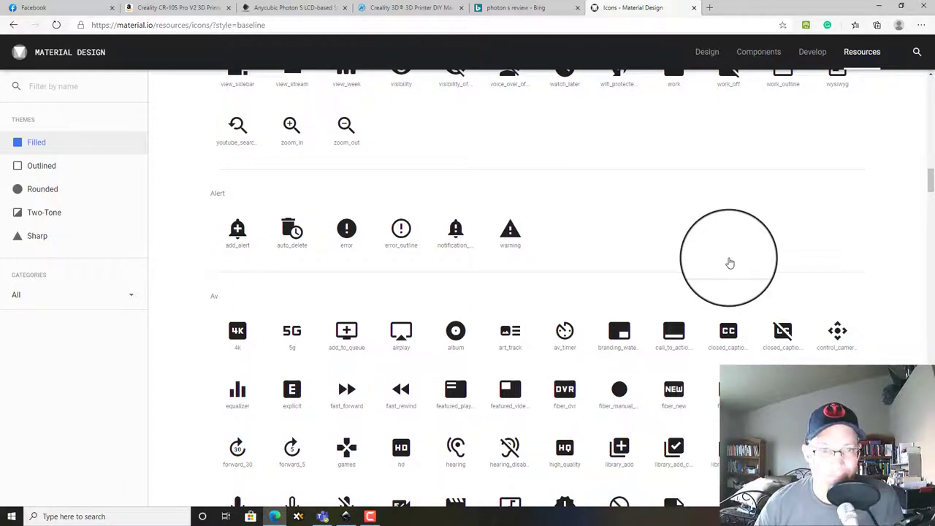
{"action": "scroll", "coordinate": [730, 263], "scroll_direction": "down", "scroll_amount": 2}
{"action": "scroll", "coordinate": [701, 256], "scroll_direction": "up", "scroll_amount": 2}
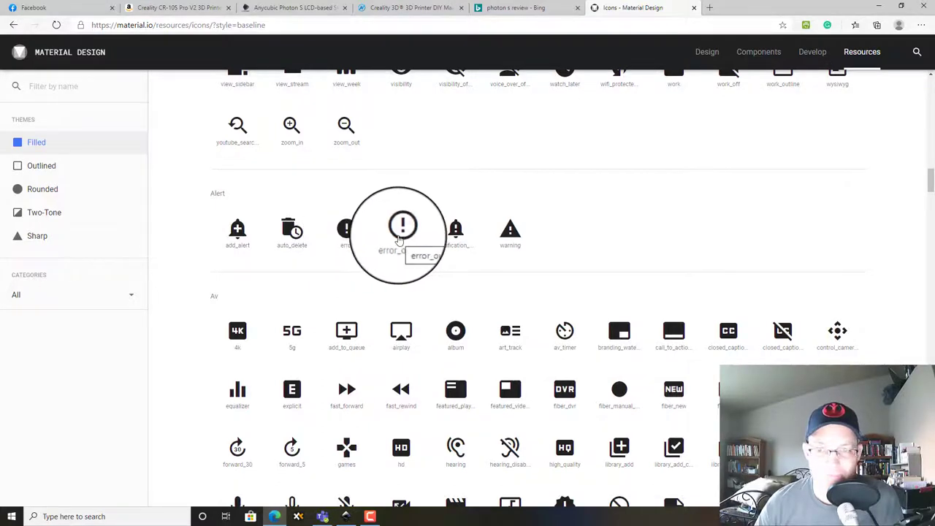
Step: Select the filled error icon and download it as the 24 px SVG error-24px.svg
{"action": "left_click", "coordinate": [357, 238]}
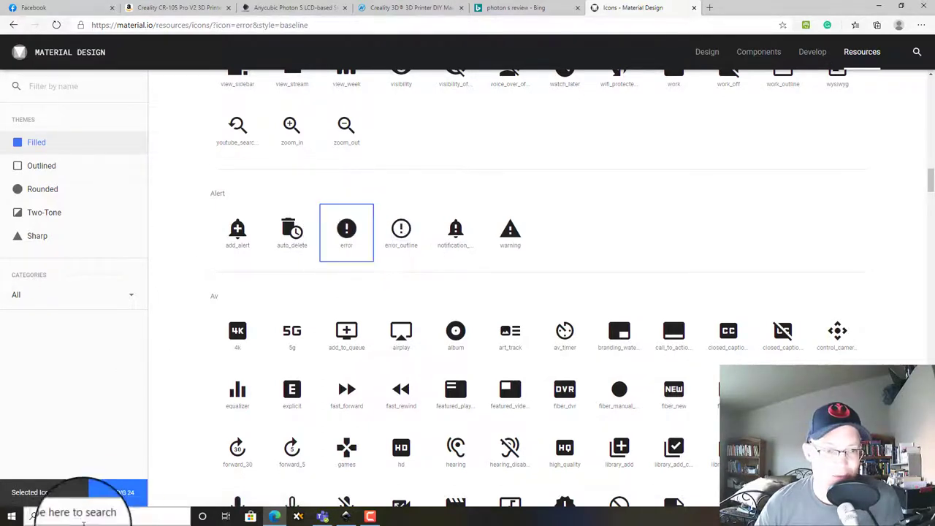
{"action": "left_click", "coordinate": [110, 493]}
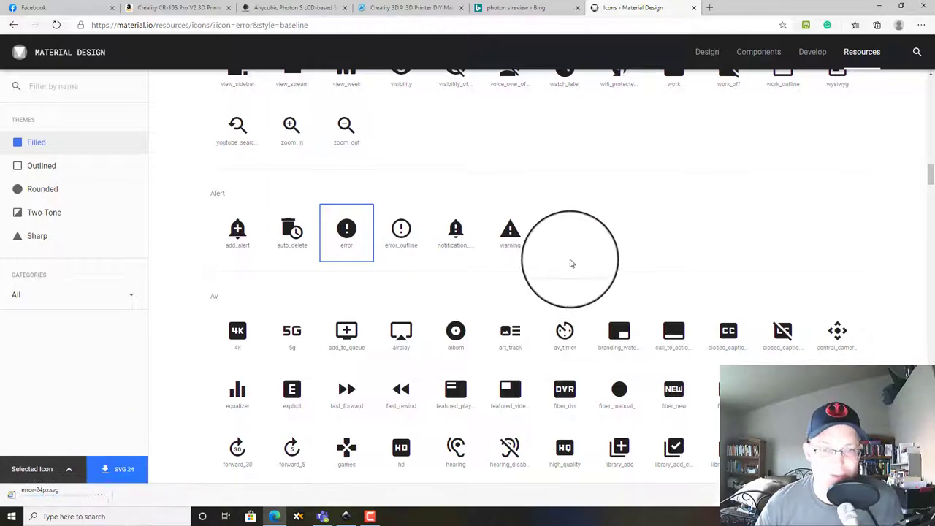
{"action": "scroll", "coordinate": [533, 248], "scroll_direction": "down", "scroll_amount": 5}
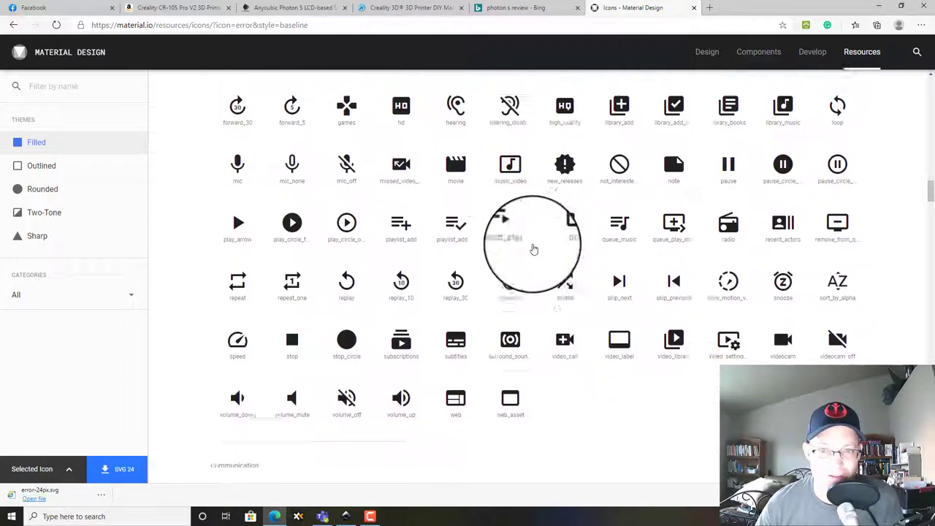
{"action": "scroll", "coordinate": [745, 312], "scroll_direction": "up", "scroll_amount": 2}
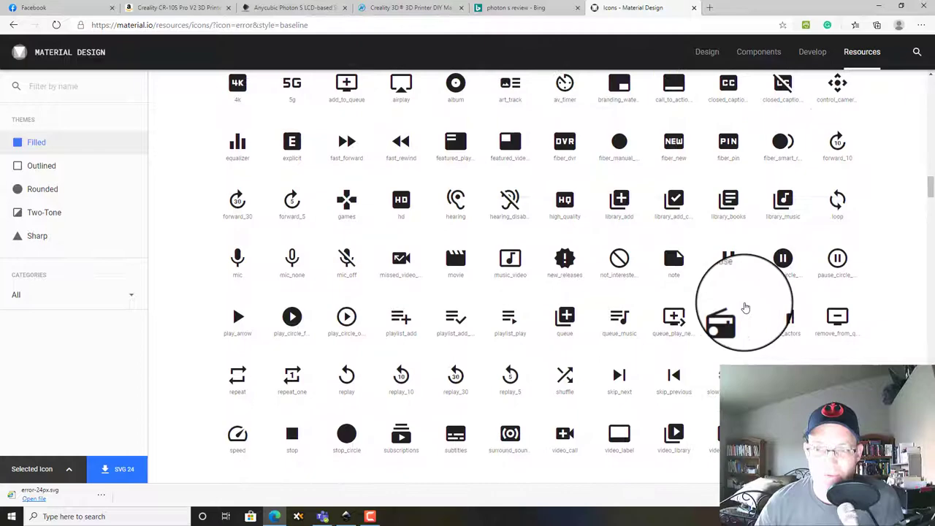
{"action": "scroll", "coordinate": [745, 308], "scroll_direction": "up", "scroll_amount": 2}
{"action": "scroll", "coordinate": [745, 306], "scroll_direction": "down", "scroll_amount": 12}
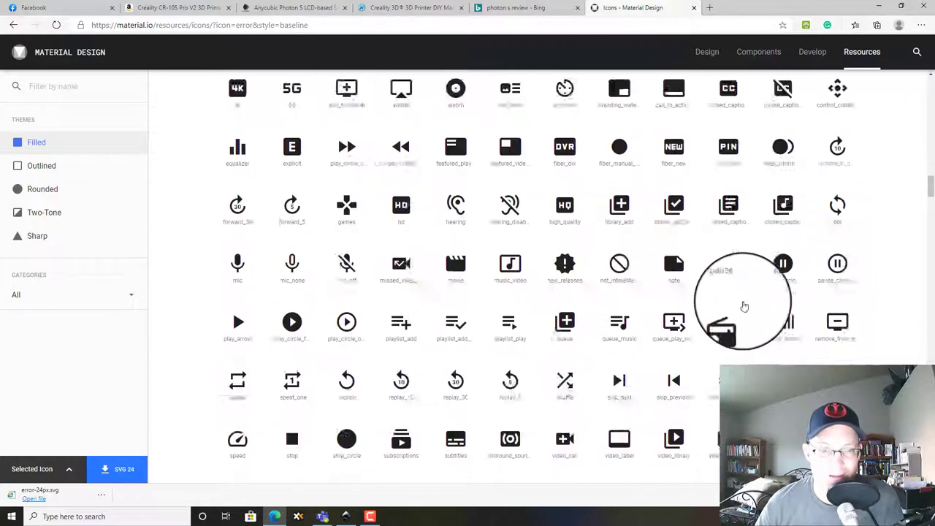
{"action": "scroll", "coordinate": [742, 301], "scroll_direction": "up", "scroll_amount": 1}
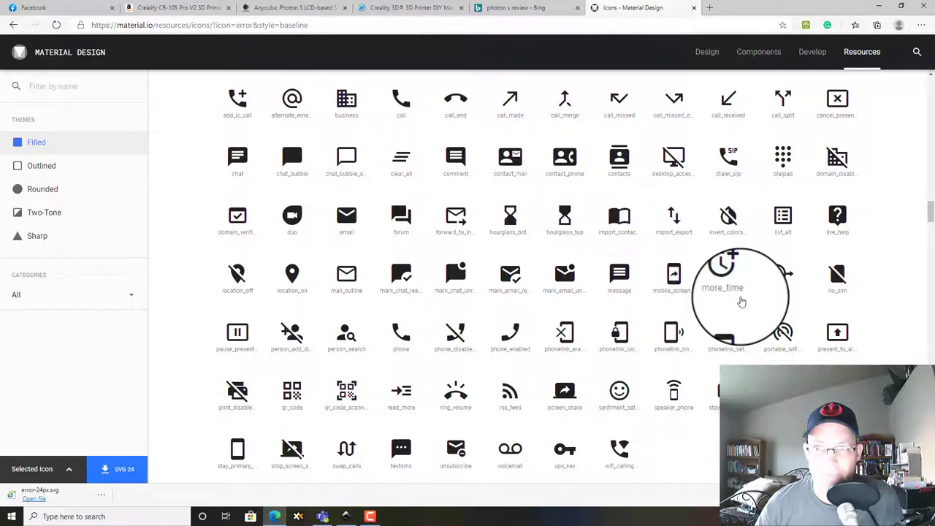
{"action": "scroll", "coordinate": [742, 302], "scroll_direction": "up", "scroll_amount": 1}
{"action": "scroll", "coordinate": [741, 302], "scroll_direction": "down", "scroll_amount": 4}
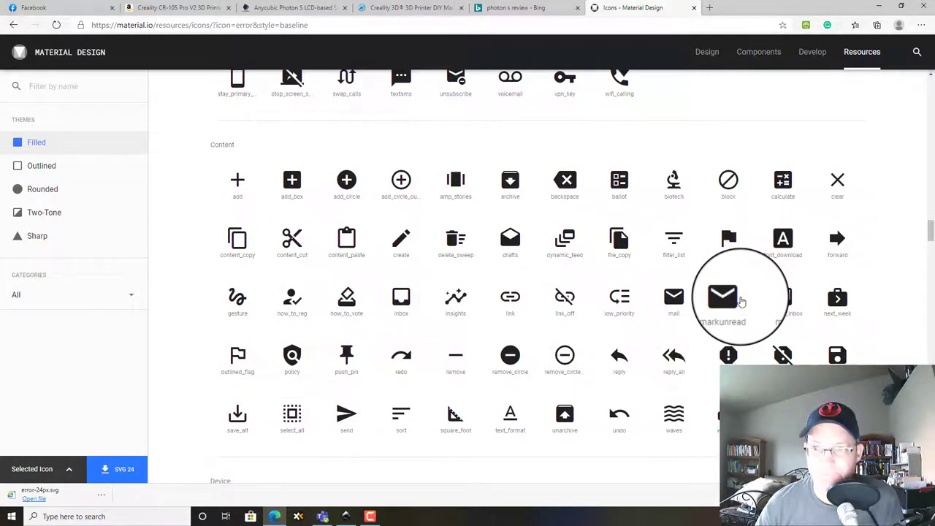
Step: Scroll further down to the Image icons such as crop, filter_1 and exposure
{"action": "scroll", "coordinate": [740, 301], "scroll_direction": "down", "scroll_amount": 1}
{"action": "scroll", "coordinate": [742, 301], "scroll_direction": "down", "scroll_amount": 3}
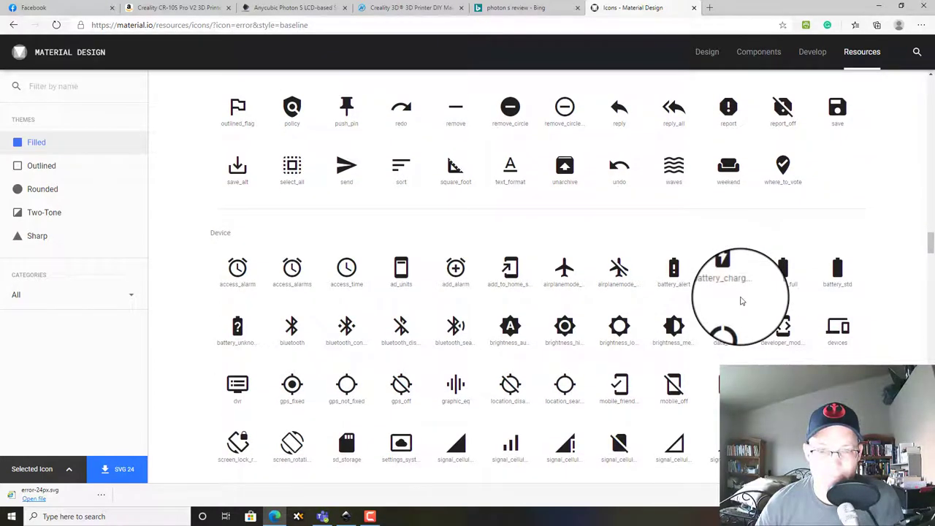
{"action": "scroll", "coordinate": [741, 301], "scroll_direction": "down", "scroll_amount": 3}
{"action": "scroll", "coordinate": [741, 301], "scroll_direction": "down", "scroll_amount": 3}
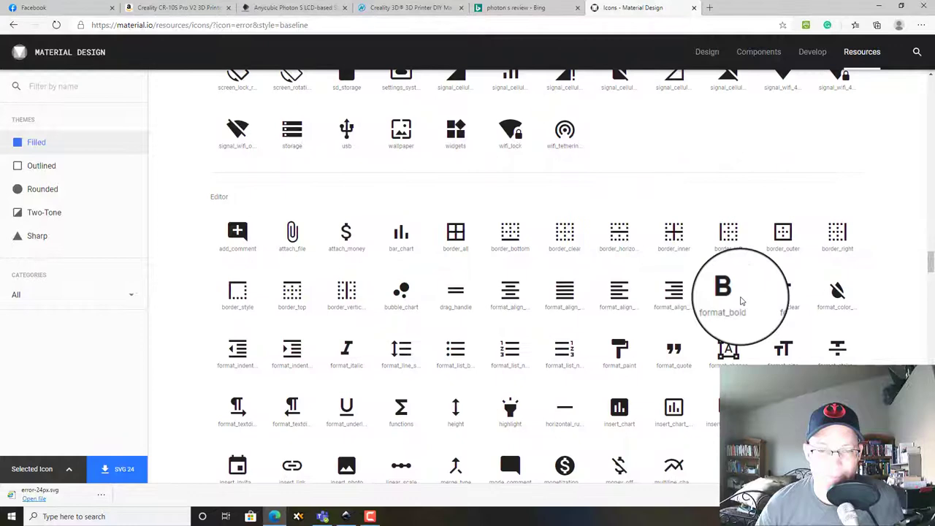
{"action": "scroll", "coordinate": [742, 301], "scroll_direction": "down", "scroll_amount": 3}
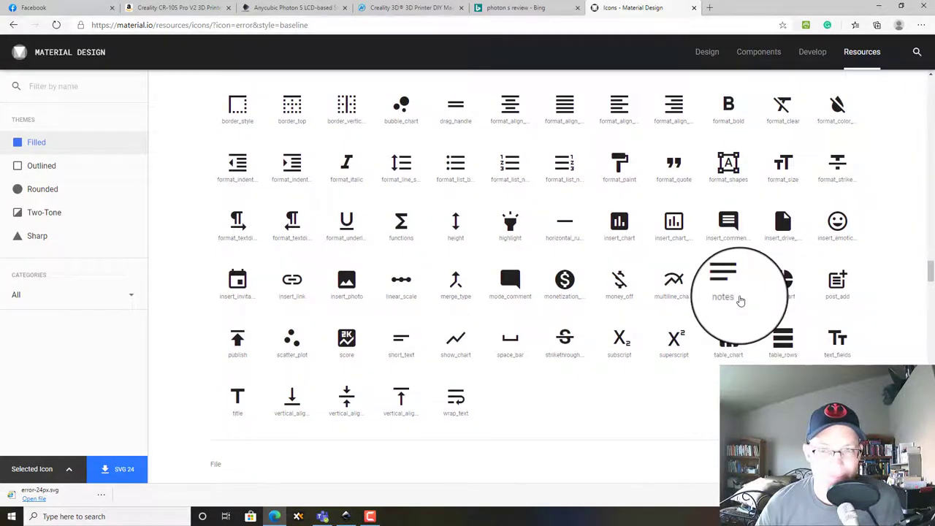
{"action": "scroll", "coordinate": [740, 300], "scroll_direction": "down", "scroll_amount": 1}
{"action": "scroll", "coordinate": [740, 300], "scroll_direction": "down", "scroll_amount": 1}
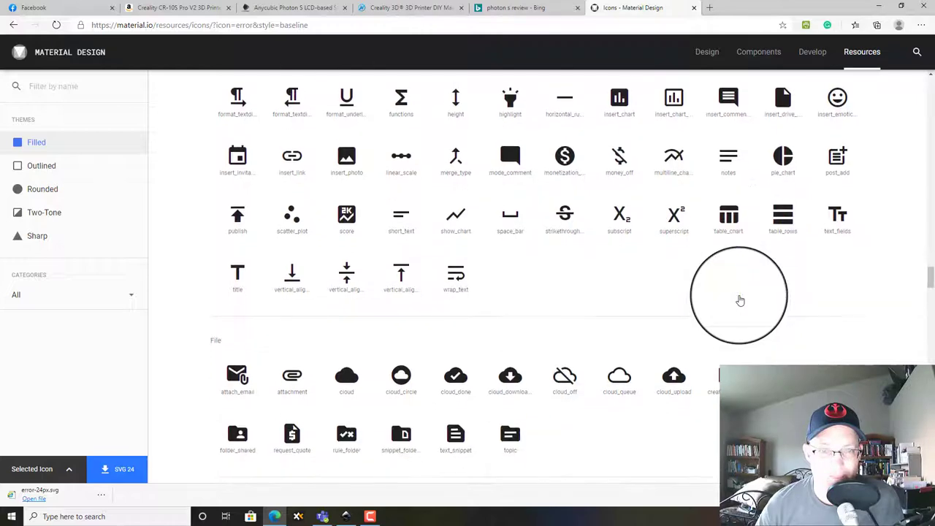
{"action": "scroll", "coordinate": [300, 252], "scroll_direction": "up", "scroll_amount": 1}
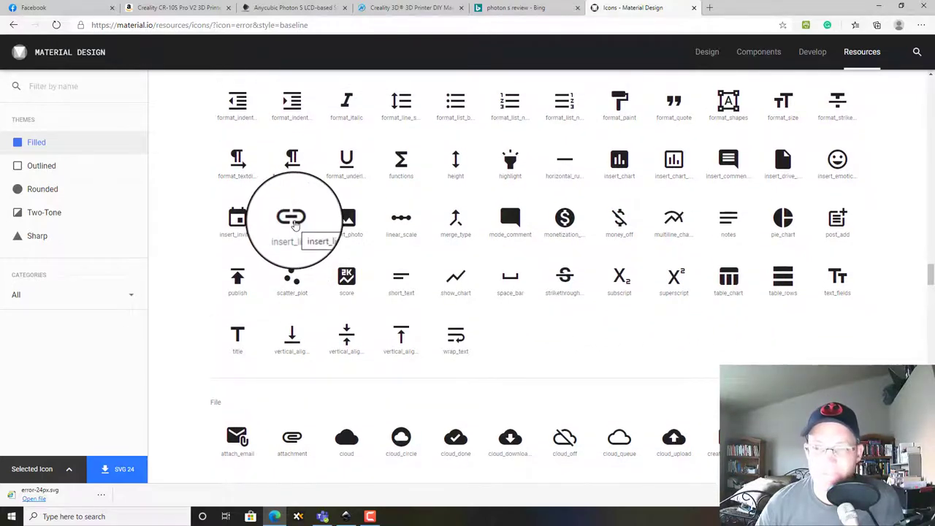
{"action": "scroll", "coordinate": [595, 312], "scroll_direction": "down", "scroll_amount": 4}
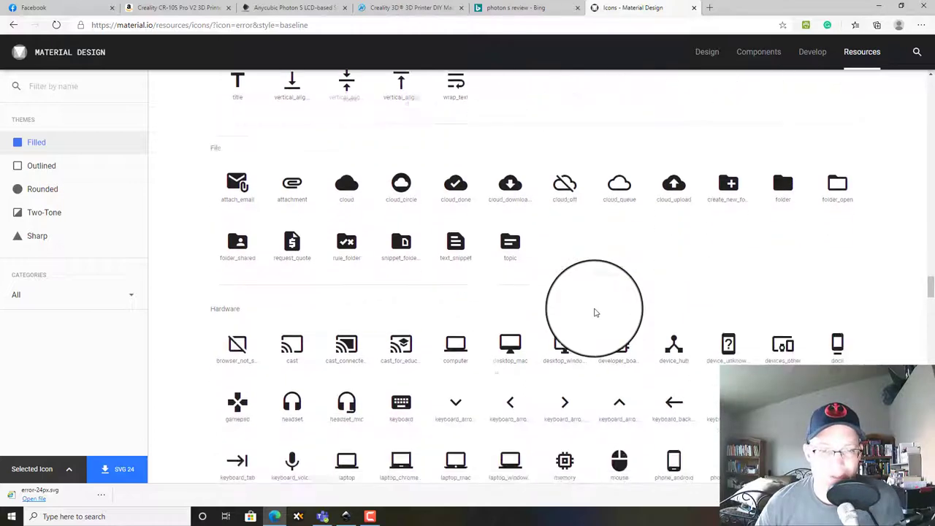
{"action": "scroll", "coordinate": [595, 312], "scroll_direction": "down", "scroll_amount": 3}
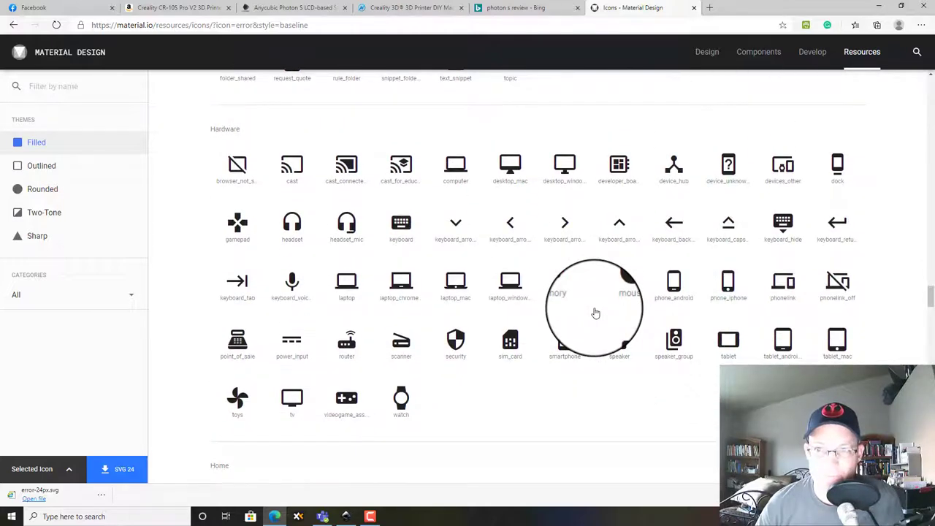
{"action": "scroll", "coordinate": [596, 313], "scroll_direction": "down", "scroll_amount": 9}
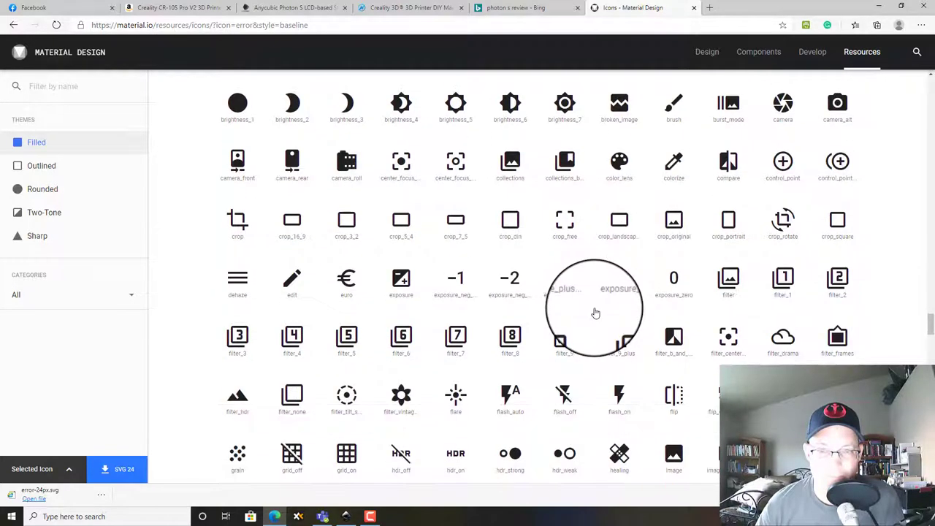
{"action": "scroll", "coordinate": [511, 232], "scroll_direction": "down", "scroll_amount": 1}
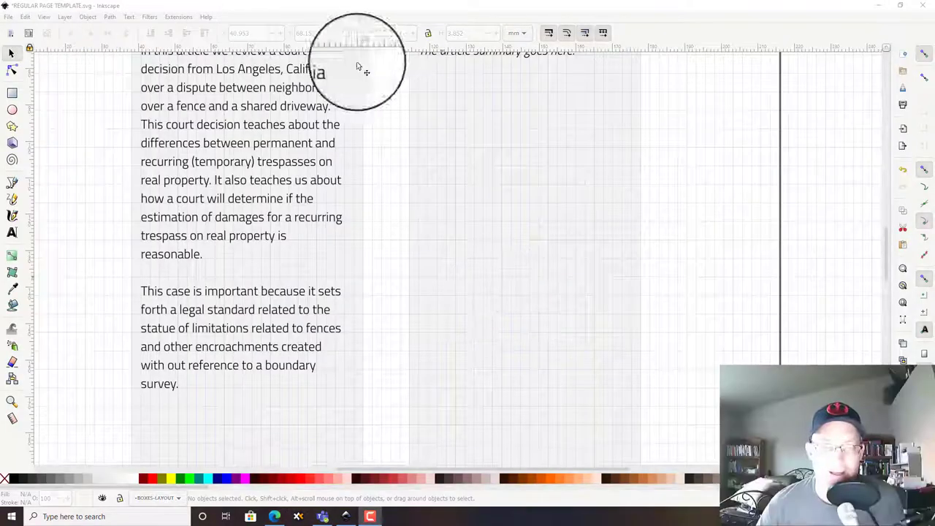
Step: Back in Inkscape, review the page layout, selecting and then deselecting the text column's rectangle
{"action": "scroll", "coordinate": [355, 63], "scroll_direction": "up", "scroll_amount": 3}
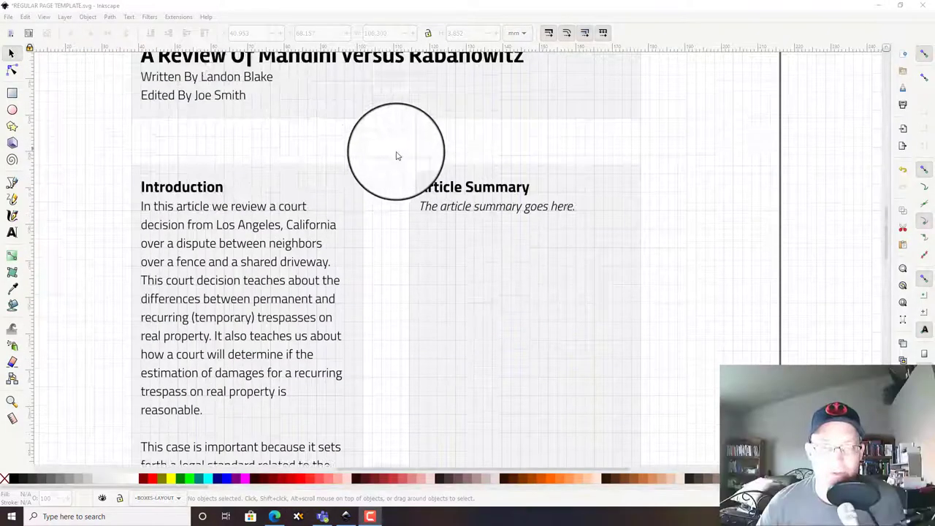
{"action": "scroll", "coordinate": [397, 156], "scroll_direction": "down", "scroll_amount": 1}
{"action": "scroll", "coordinate": [372, 171], "scroll_direction": "down", "scroll_amount": 5}
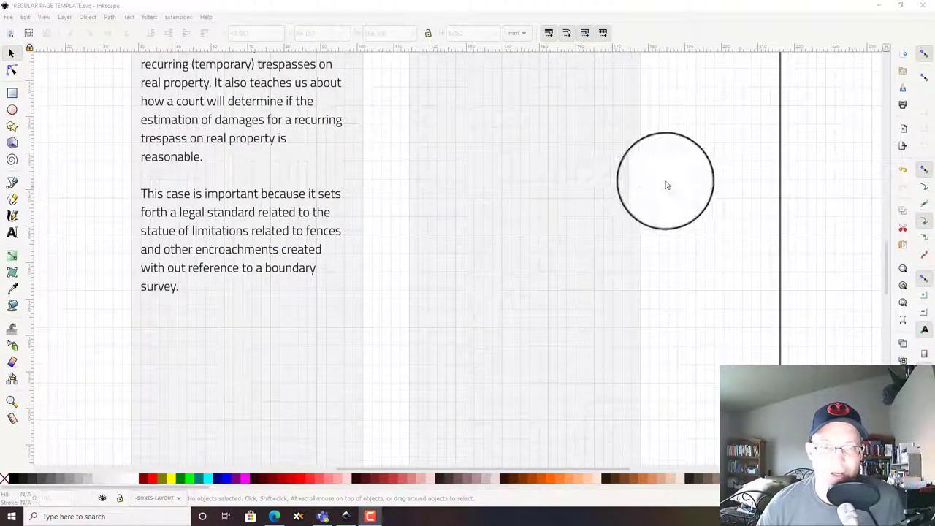
{"action": "scroll", "coordinate": [562, 227], "scroll_direction": "up", "scroll_amount": 4}
{"action": "scroll", "coordinate": [411, 226], "scroll_direction": "up", "scroll_amount": 2}
{"action": "scroll", "coordinate": [545, 220], "scroll_direction": "down", "scroll_amount": 2}
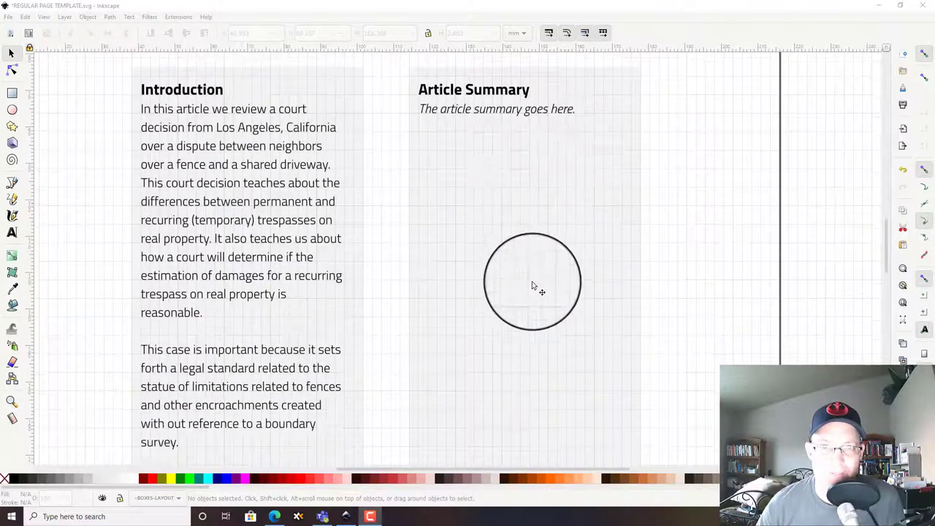
{"action": "scroll", "coordinate": [529, 219], "scroll_direction": "down", "scroll_amount": 4}
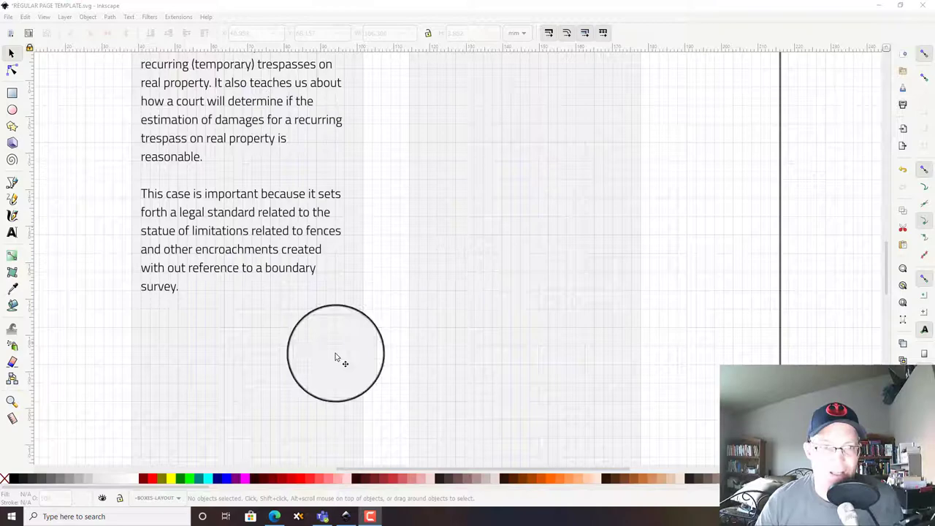
{"action": "scroll", "coordinate": [529, 250], "scroll_direction": "up", "scroll_amount": 6}
{"action": "scroll", "coordinate": [529, 250], "scroll_direction": "down", "scroll_amount": 4}
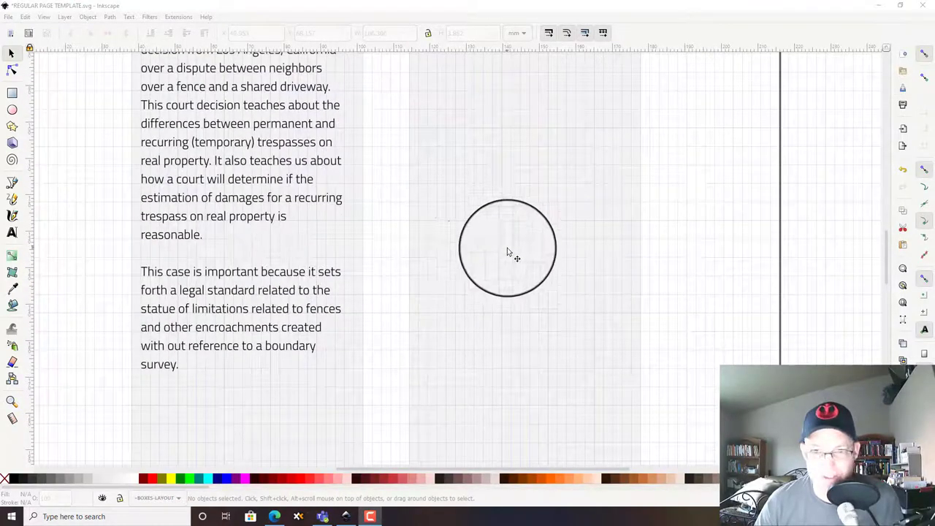
{"action": "scroll", "coordinate": [507, 250], "scroll_direction": "up", "scroll_amount": 3}
{"action": "scroll", "coordinate": [507, 251], "scroll_direction": "down", "scroll_amount": 6}
{"action": "scroll", "coordinate": [509, 251], "scroll_direction": "up", "scroll_amount": 1}
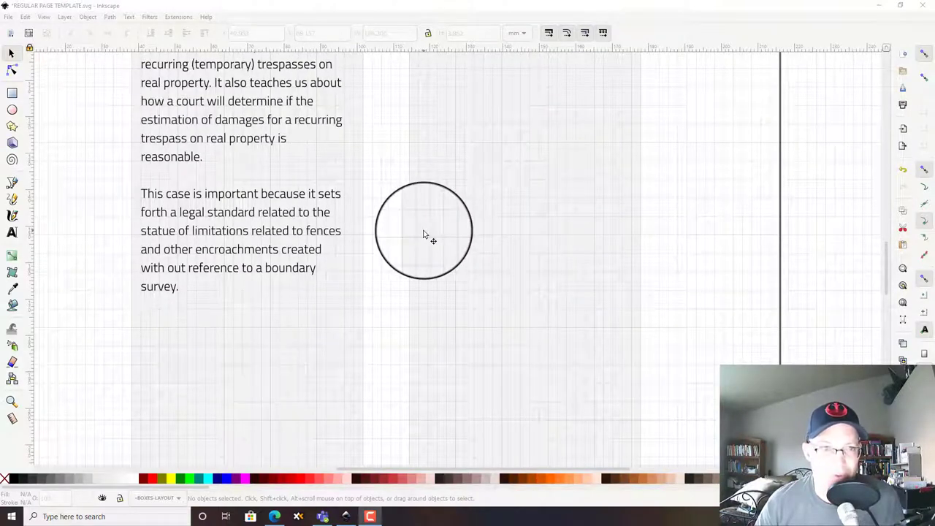
{"action": "scroll", "coordinate": [424, 233], "scroll_direction": "up", "scroll_amount": 1}
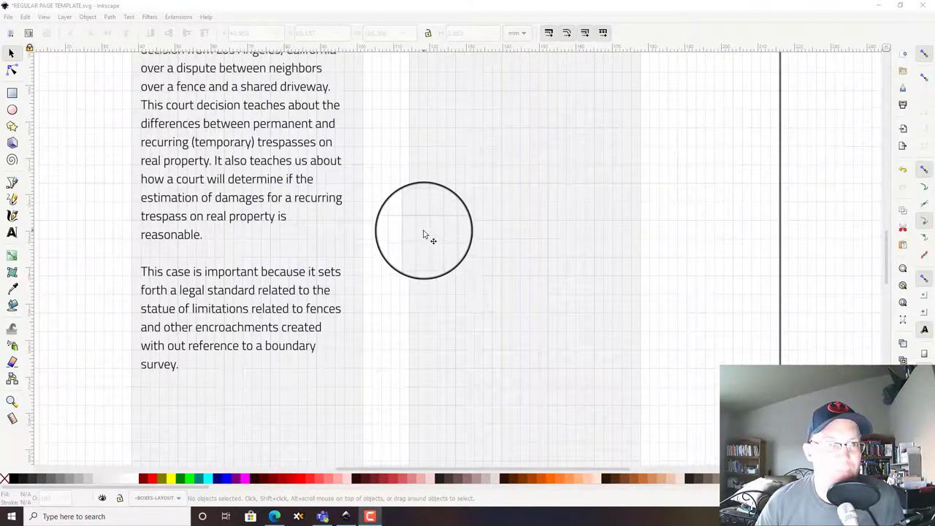
{"action": "scroll", "coordinate": [424, 234], "scroll_direction": "up", "scroll_amount": 1}
{"action": "scroll", "coordinate": [424, 233], "scroll_direction": "down", "scroll_amount": 4}
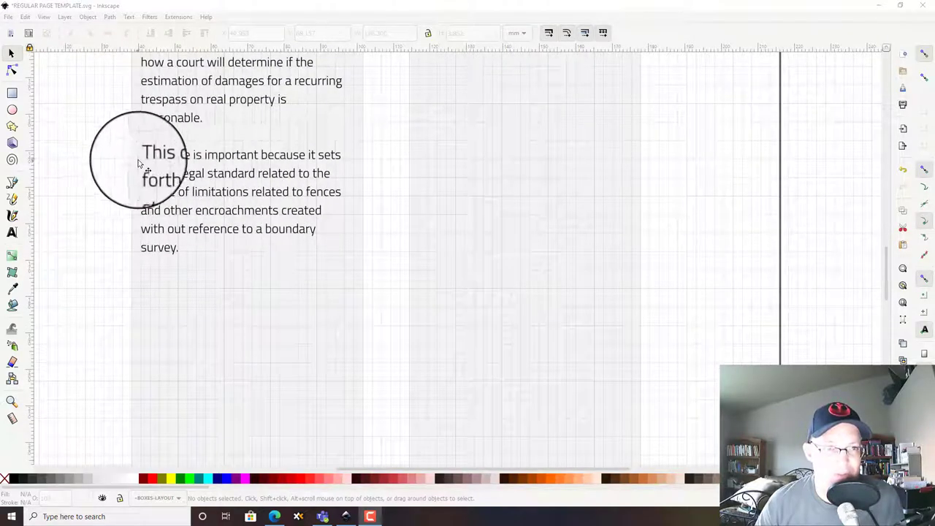
{"action": "left_click", "coordinate": [192, 167]}
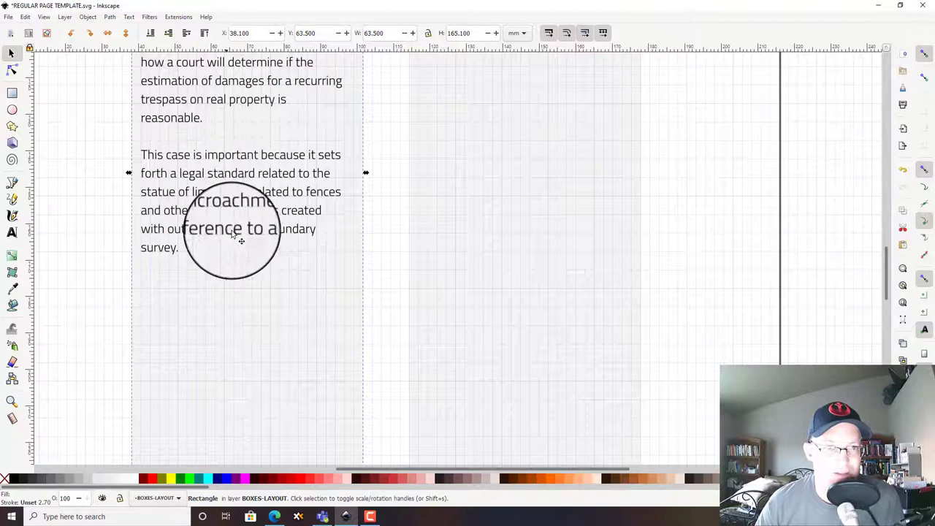
{"action": "key", "text": "Escape"}
{"action": "scroll", "coordinate": [663, 241], "scroll_direction": "up", "scroll_amount": 1}
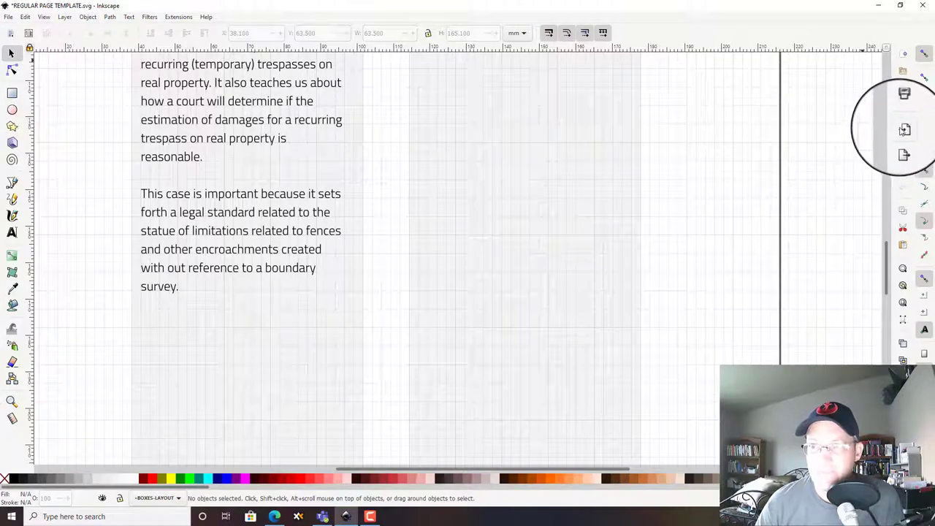
Step: Import error-24px.svg from Downloads as editable objects and place it beside the article text
{"action": "left_click", "coordinate": [905, 129]}
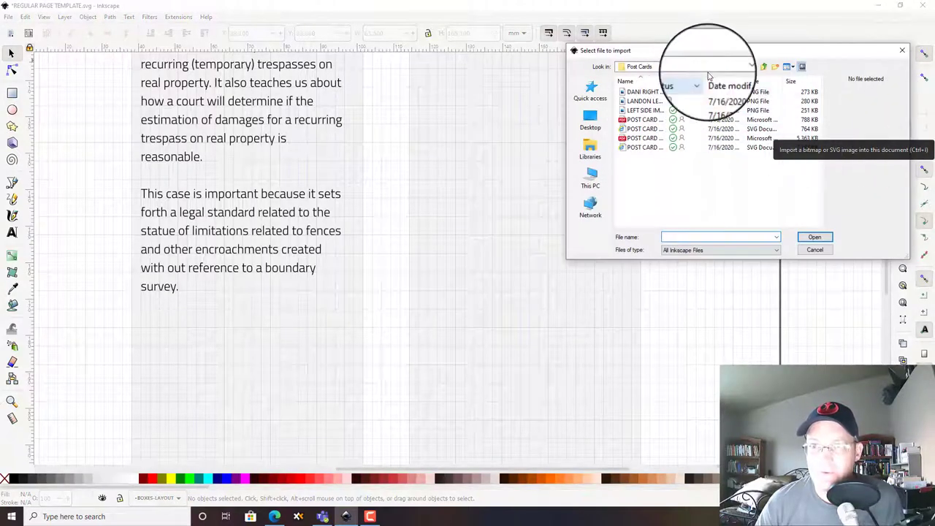
{"action": "left_click", "coordinate": [737, 68]}
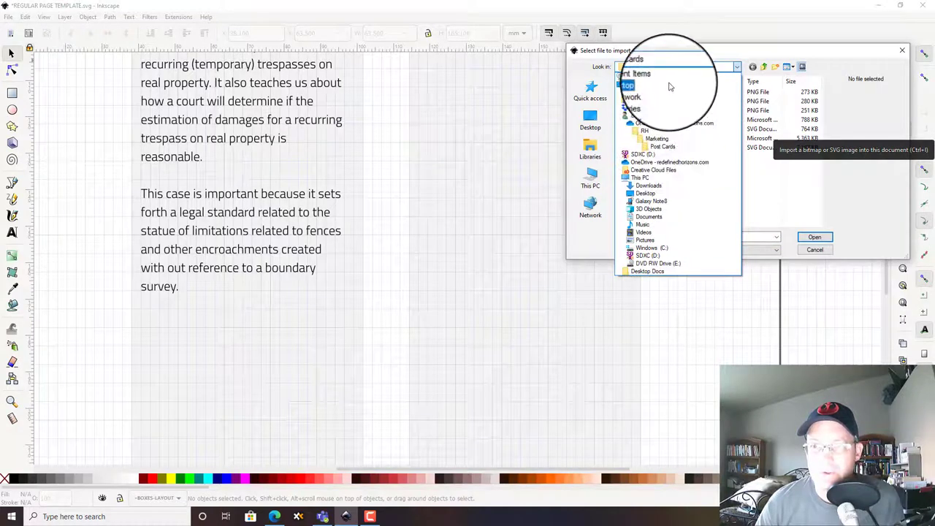
{"action": "left_click", "coordinate": [647, 185]}
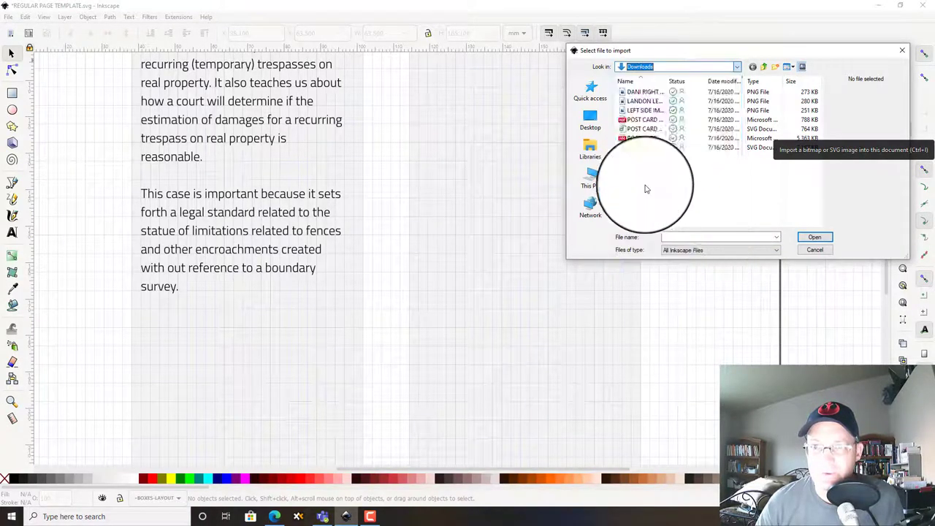
{"action": "left_click", "coordinate": [634, 102]}
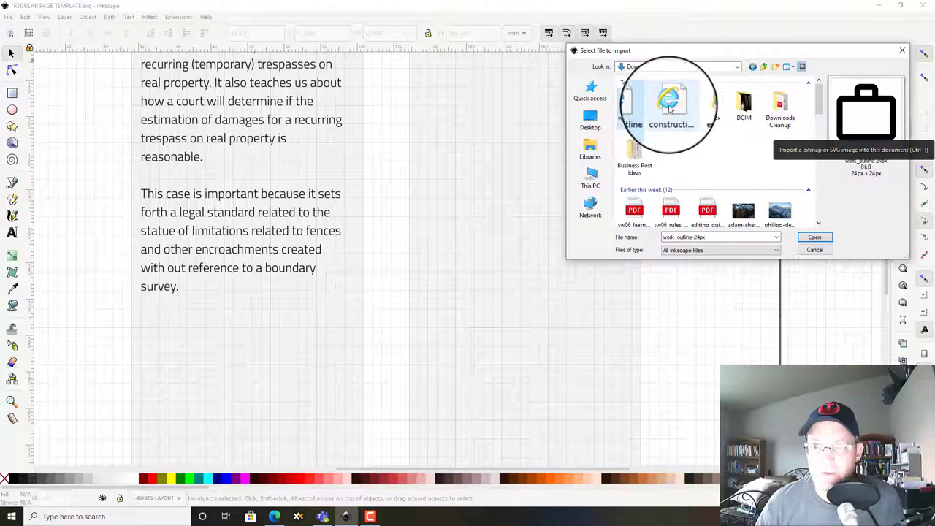
{"action": "left_click", "coordinate": [706, 103]}
{"action": "left_click", "coordinate": [820, 229]}
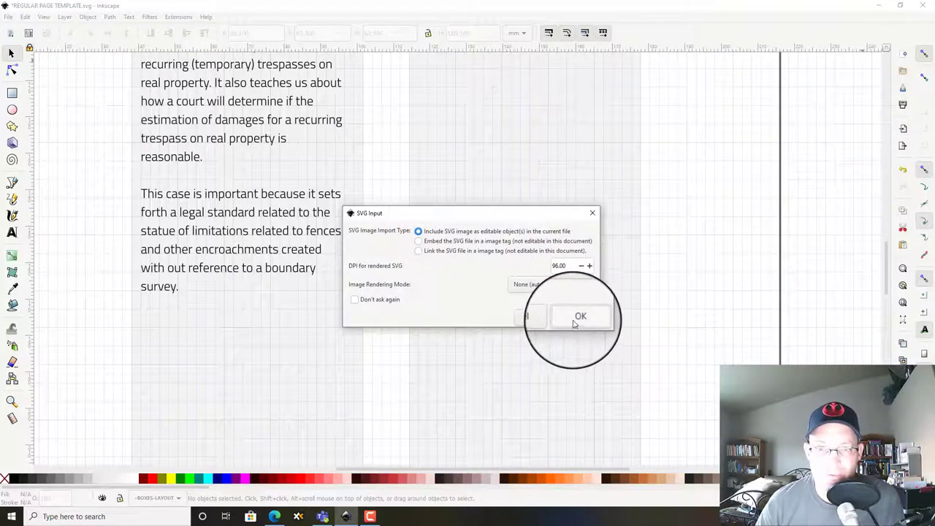
{"action": "left_click", "coordinate": [579, 317]}
{"action": "left_click_drag", "start_coordinate": [807, 238], "coordinate": [438, 179]}
Step: Draw a white 10.16 mm square at the exclamation icon and lower it behind the icon
{"action": "left_click", "coordinate": [548, 163]}
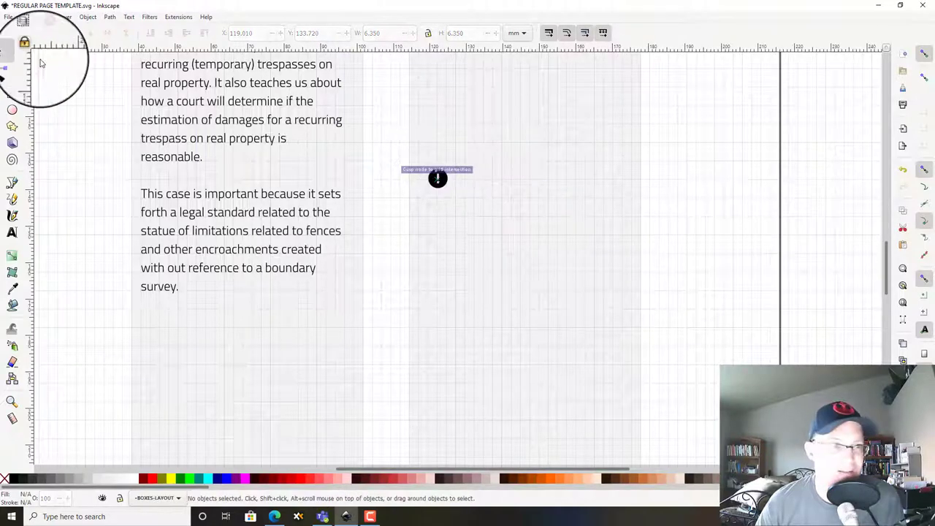
{"action": "scroll", "coordinate": [420, 169], "scroll_direction": "up", "scroll_amount": 2}
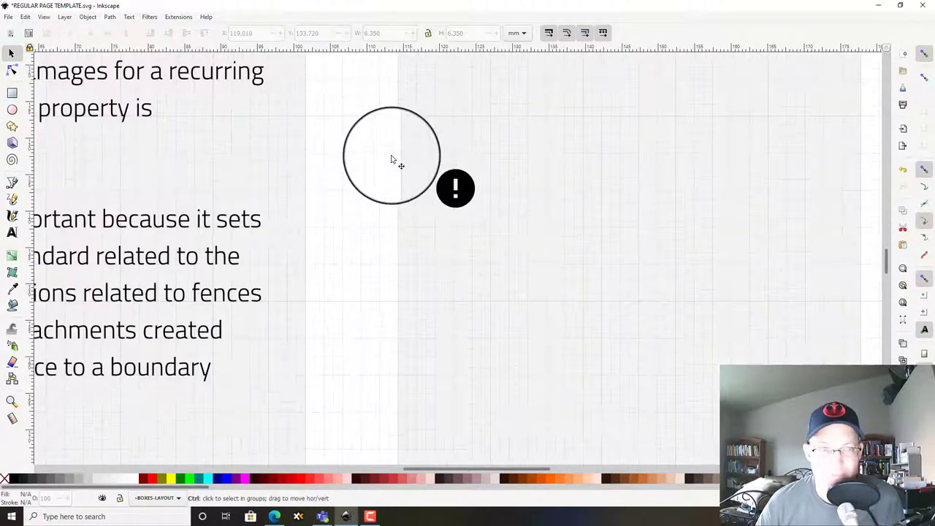
{"action": "left_click", "coordinate": [12, 92]}
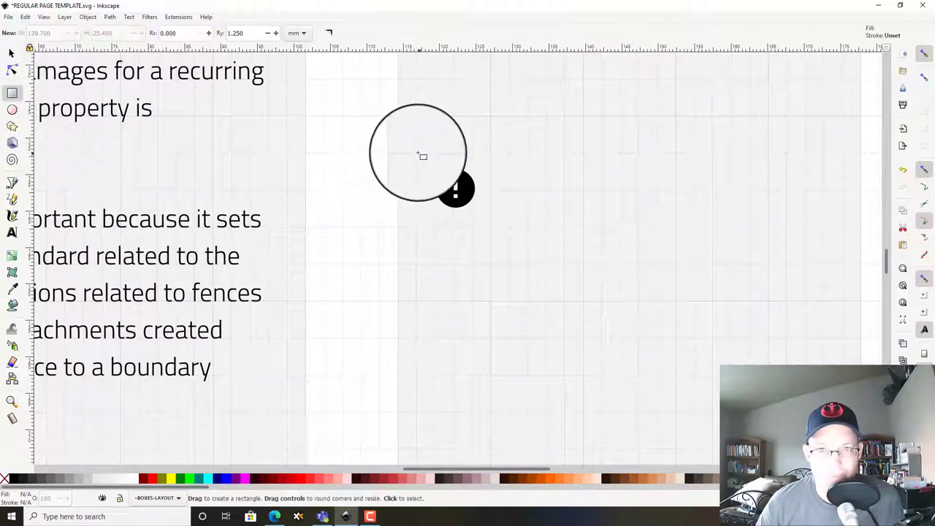
{"action": "left_click_drag", "start_coordinate": [417, 155], "coordinate": [494, 229]}
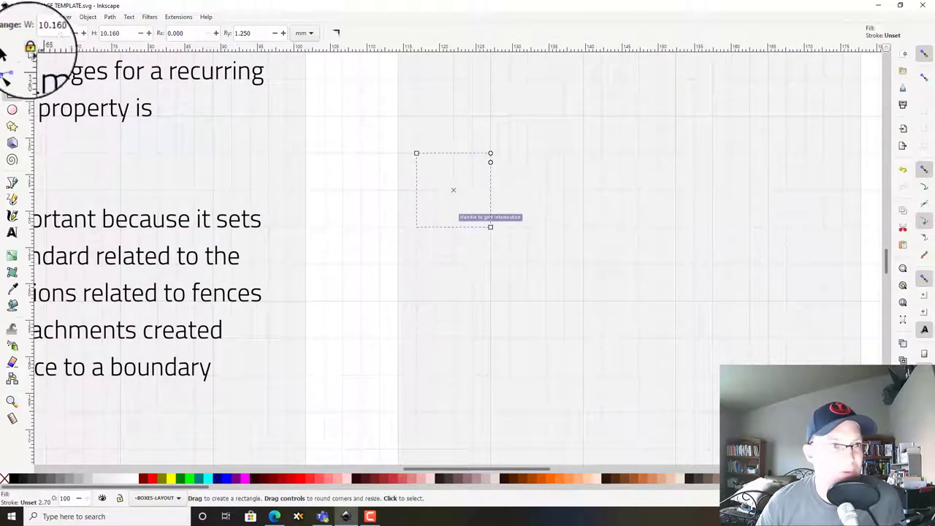
{"action": "left_click", "coordinate": [11, 52]}
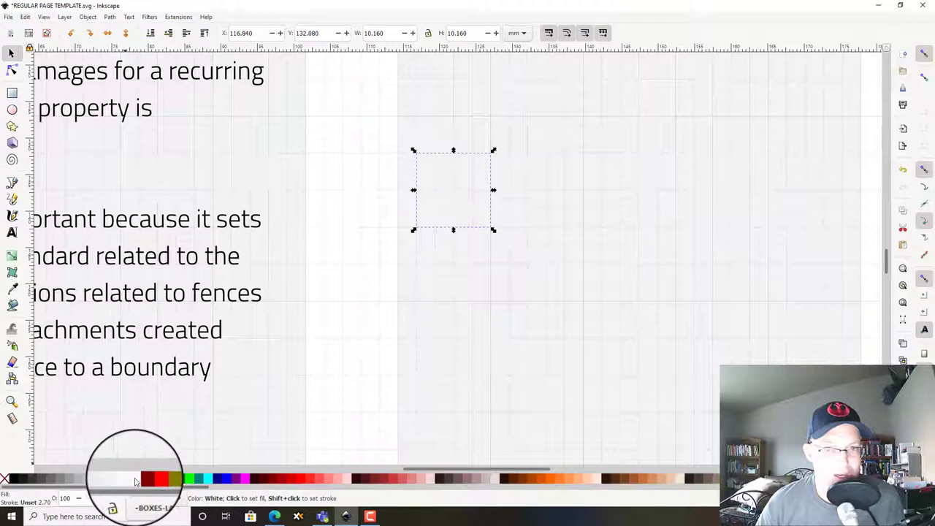
{"action": "left_click", "coordinate": [138, 479]}
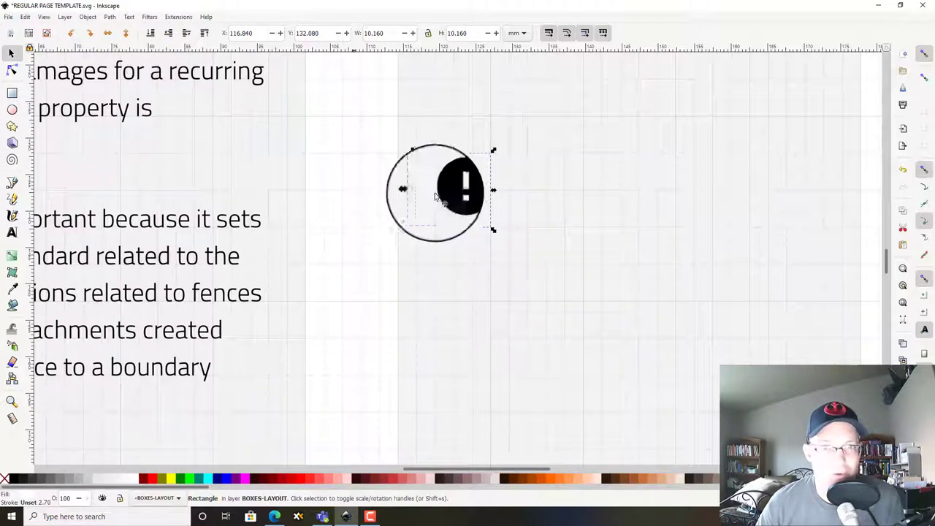
{"action": "left_click", "coordinate": [406, 264]}
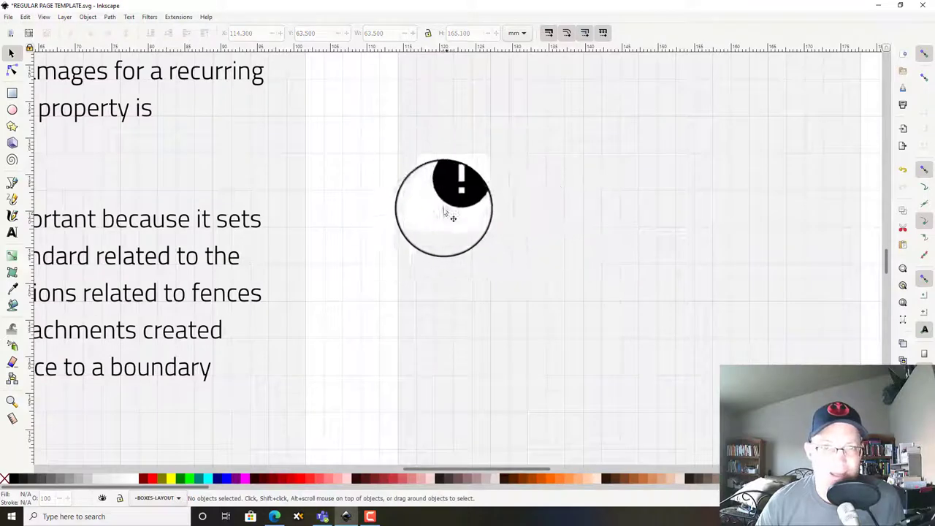
Step: Position the exclamation icon and white square so the icon sits on the square
{"action": "left_click", "coordinate": [430, 218]}
{"action": "left_click", "coordinate": [339, 158]}
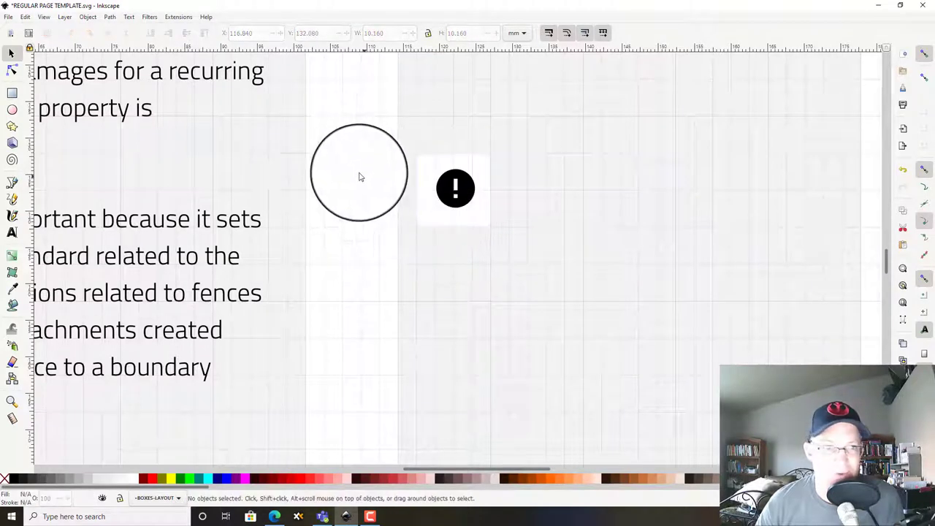
{"action": "scroll", "coordinate": [314, 223], "scroll_direction": "down", "scroll_amount": 2, "text": "ctrl"}
{"action": "scroll", "coordinate": [330, 233], "scroll_direction": "up", "scroll_amount": 1, "text": "ctrl"}
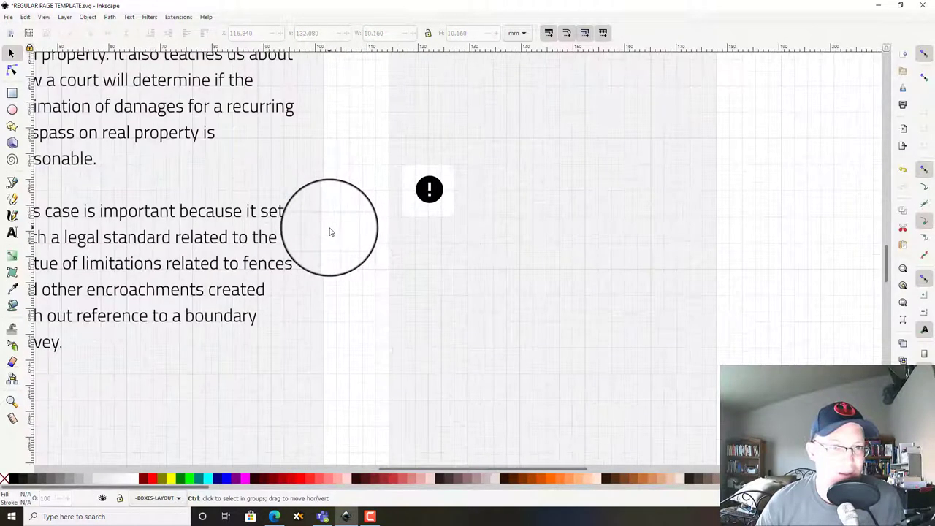
{"action": "left_click_drag", "start_coordinate": [330, 232], "coordinate": [401, 219]}
{"action": "left_click_drag", "start_coordinate": [415, 138], "coordinate": [530, 225]}
{"action": "left_click_drag", "start_coordinate": [482, 159], "coordinate": [483, 211]}
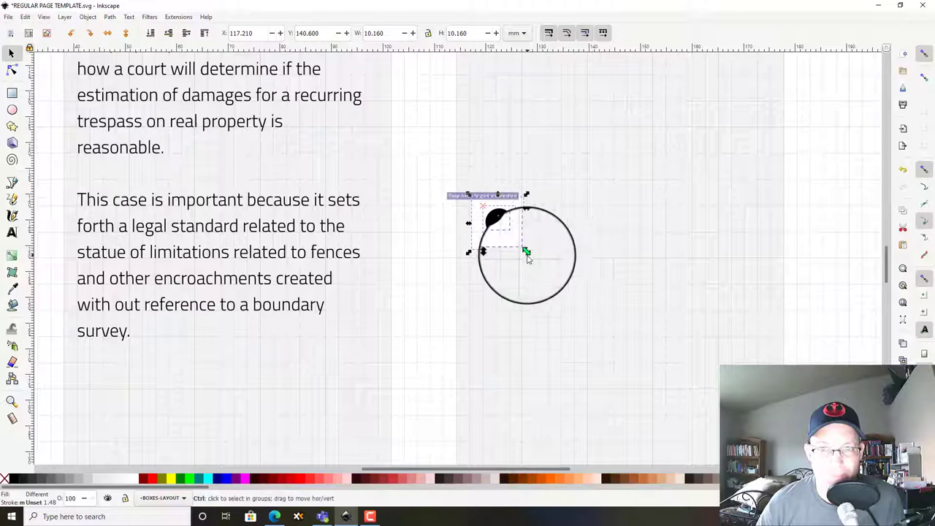
{"action": "scroll", "coordinate": [526, 253], "scroll_direction": "up", "scroll_amount": 2}
{"action": "left_click_drag", "start_coordinate": [424, 243], "coordinate": [321, 217]}
{"action": "scroll", "coordinate": [328, 217], "scroll_direction": "down", "scroll_amount": 3}
{"action": "scroll", "coordinate": [407, 261], "scroll_direction": "up", "scroll_amount": 1}
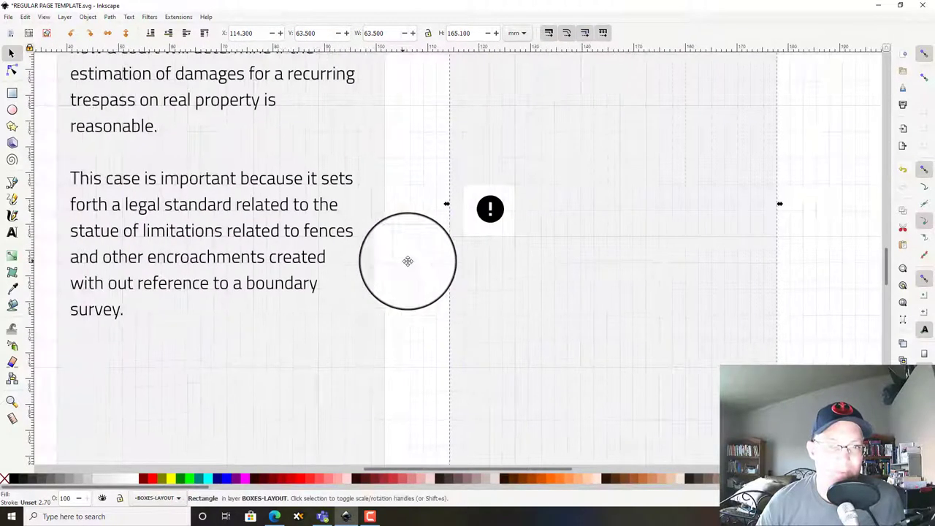
{"action": "left_click", "coordinate": [401, 243]}
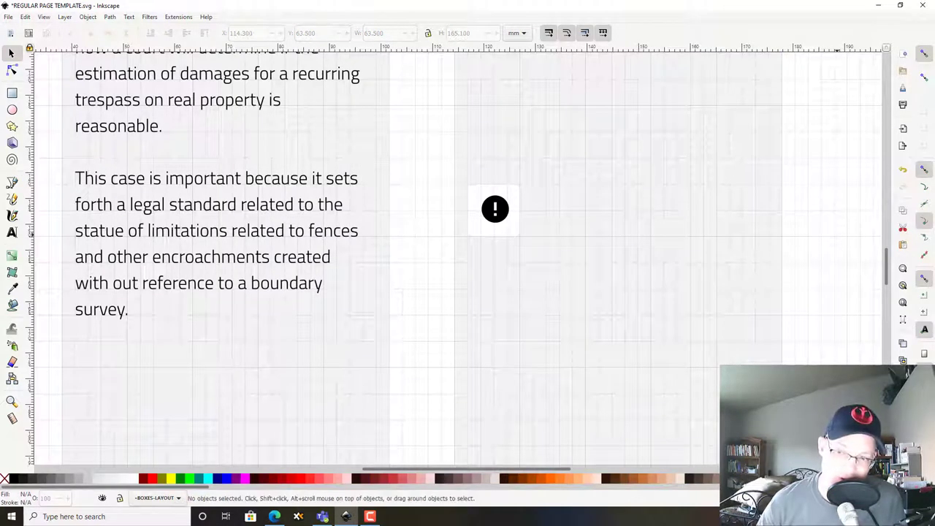
Step: Set the document grid spacing to 0.05 in for both X and Y in Document Properties
{"action": "key", "text": "ctrl+shift+d"}
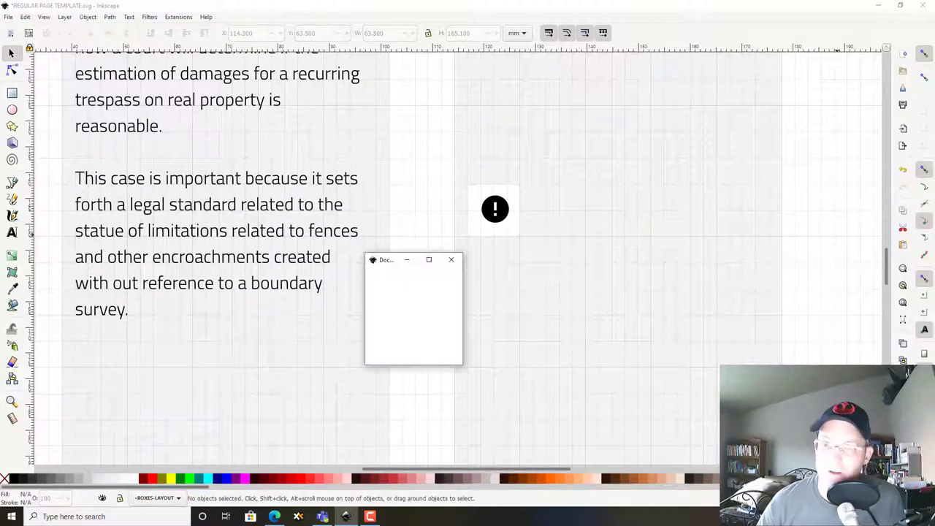
{"action": "left_click_drag", "start_coordinate": [507, 267], "coordinate": [672, 32]}
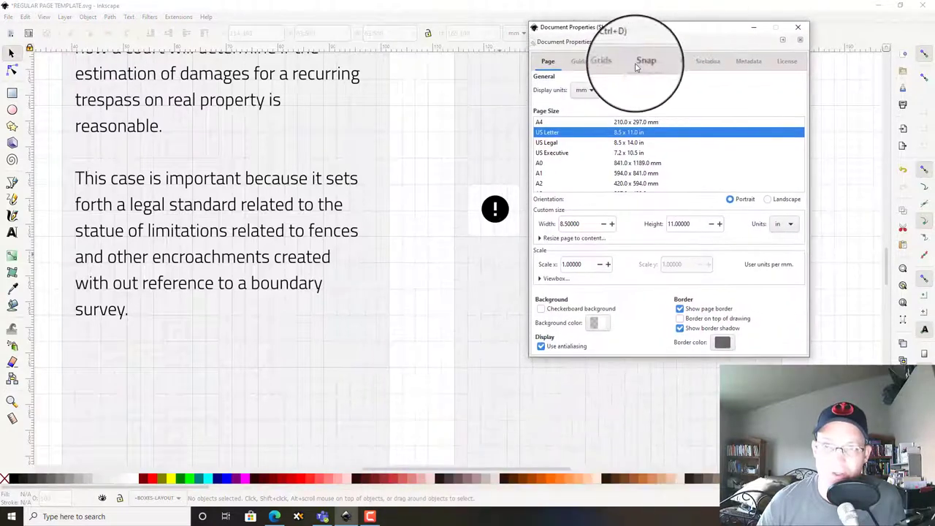
{"action": "left_click", "coordinate": [613, 61]}
{"action": "double_click", "coordinate": [765, 207]}
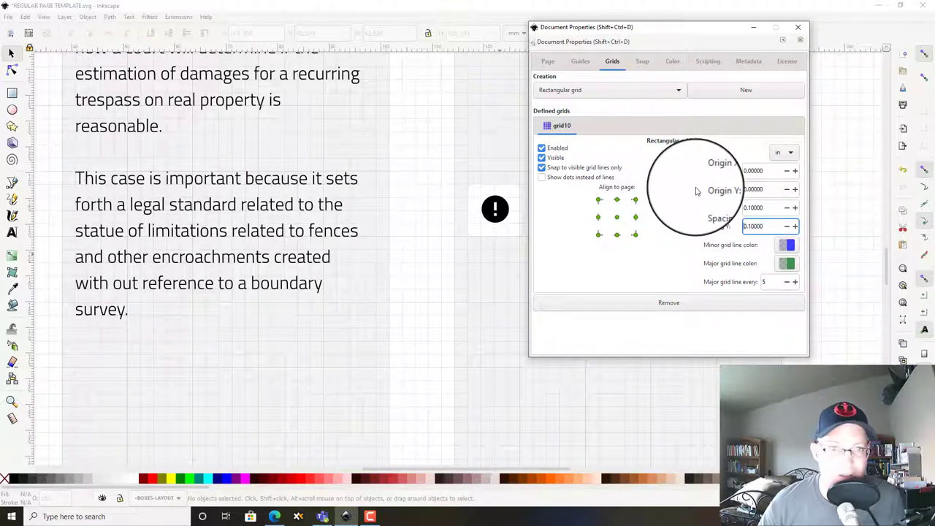
{"action": "left_click_drag", "start_coordinate": [723, 27], "coordinate": [842, 69]}
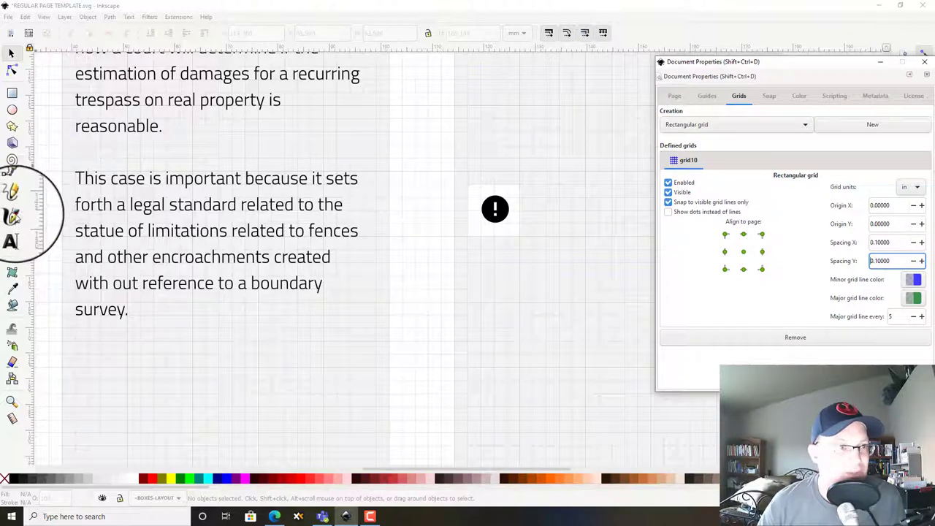
{"action": "left_click", "coordinate": [11, 182]}
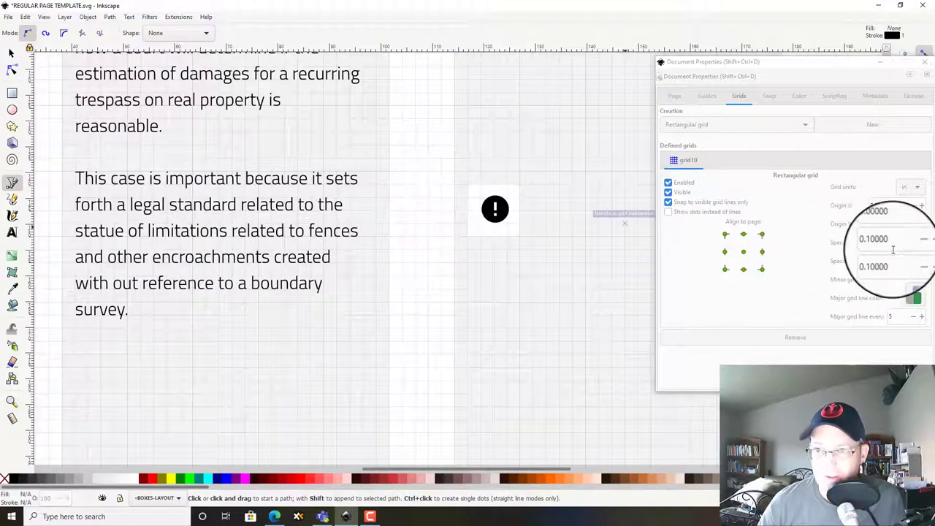
{"action": "left_click", "coordinate": [797, 229]}
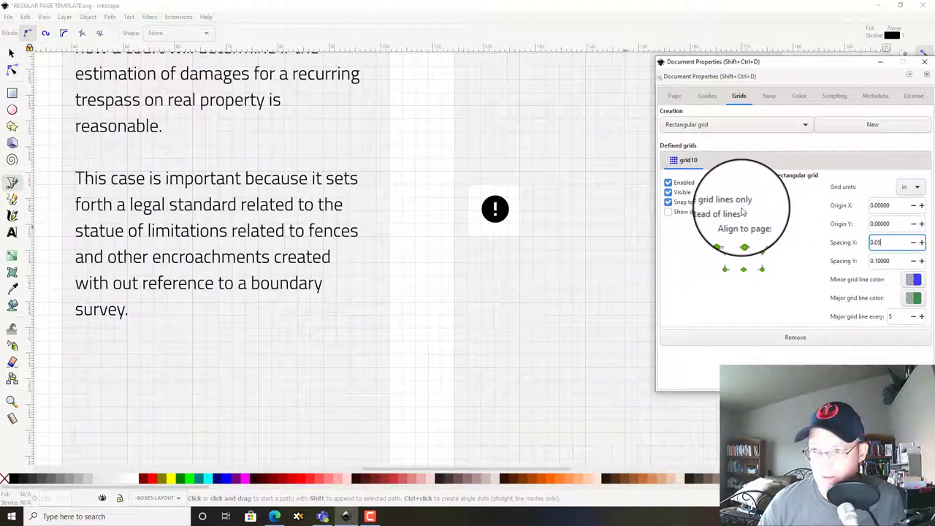
{"action": "type", "text": "0.05"}
{"action": "key", "text": "Return"}
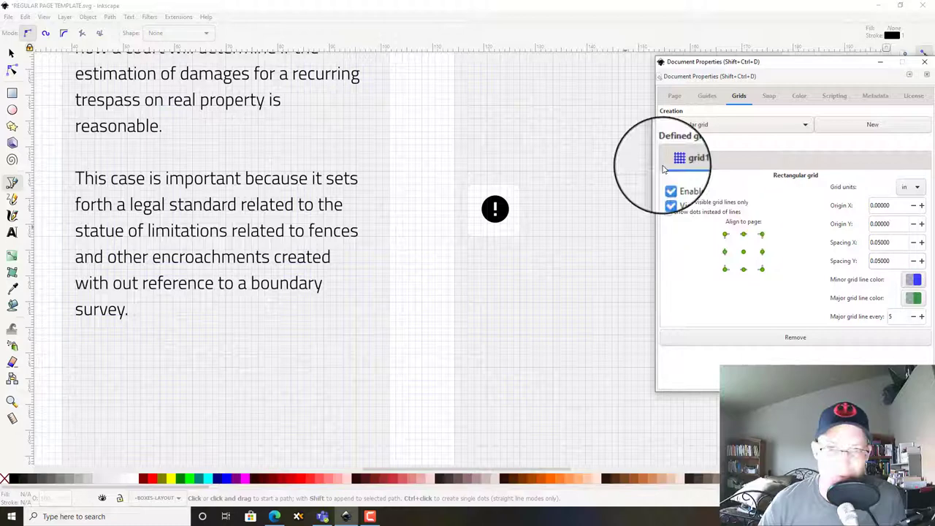
Step: Draw a closed left-pointing arrow on grid points left of the exclamation icon with the Pen tool
{"action": "left_click", "coordinate": [11, 183]}
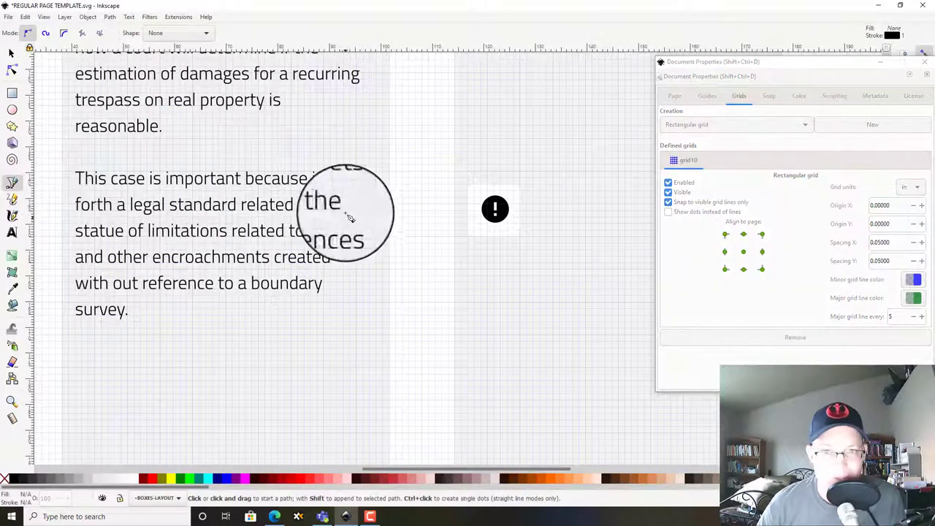
{"action": "left_click", "coordinate": [464, 211]}
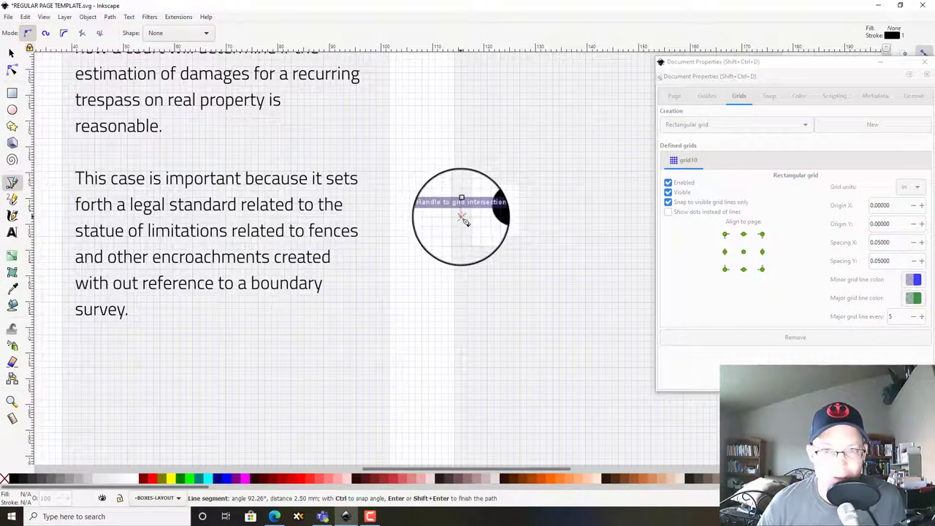
{"action": "left_click", "coordinate": [384, 219]}
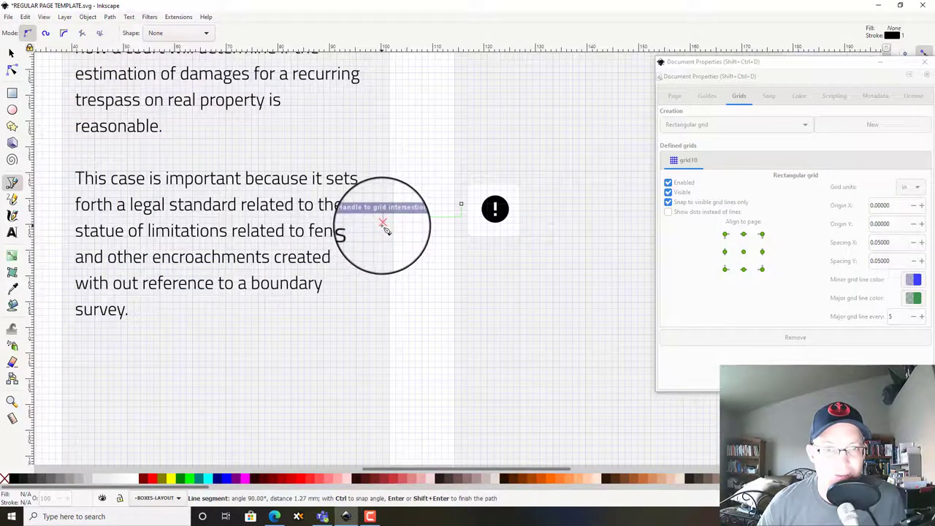
{"action": "scroll", "coordinate": [380, 226], "scroll_direction": "up", "scroll_amount": 3}
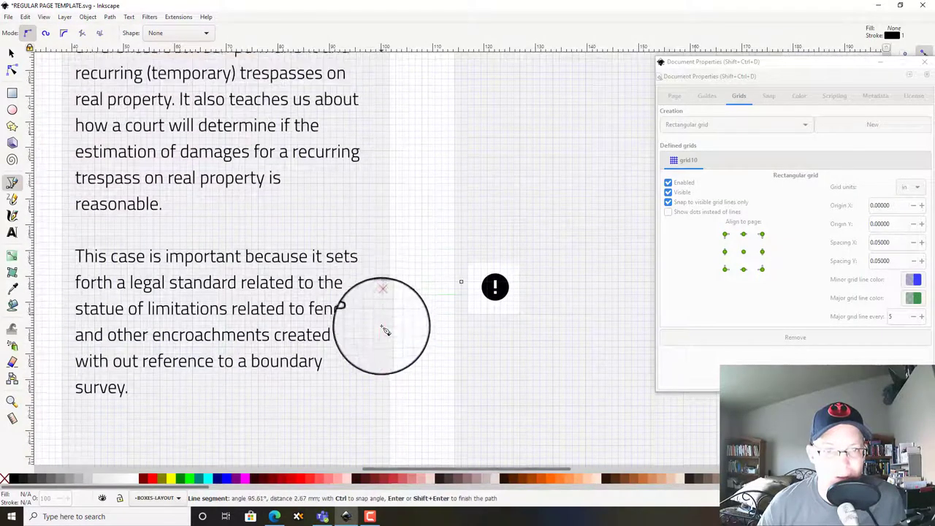
{"action": "scroll", "coordinate": [383, 318], "scroll_direction": "down", "scroll_amount": 2}
{"action": "scroll", "coordinate": [382, 304], "scroll_direction": "up", "scroll_amount": 3}
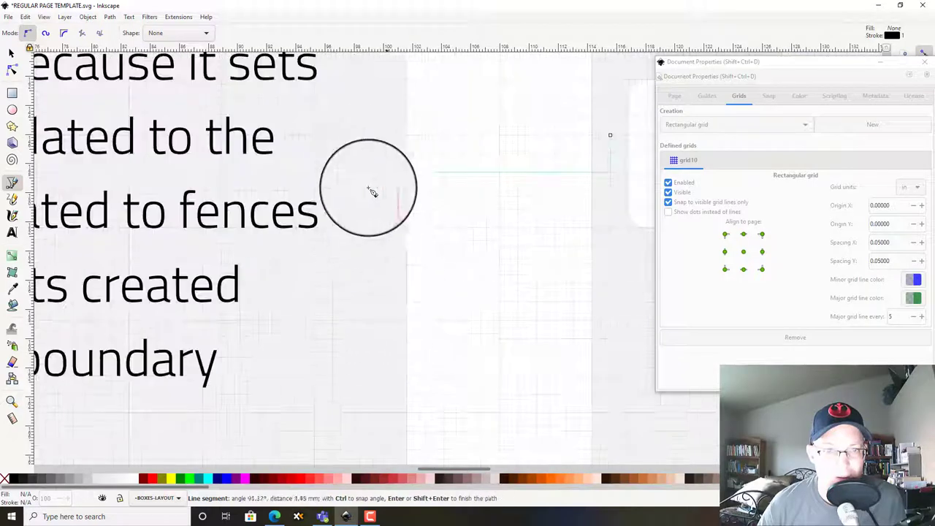
{"action": "left_click", "coordinate": [367, 145]}
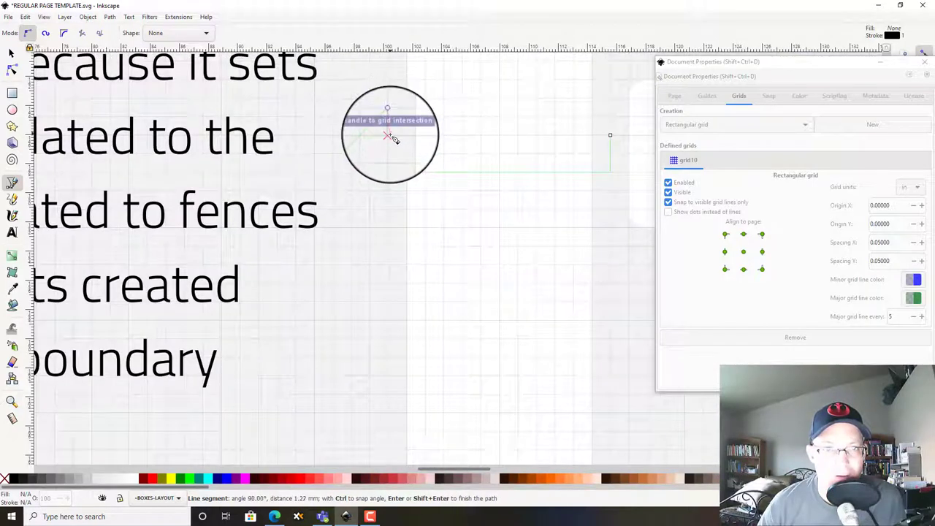
{"action": "left_click", "coordinate": [388, 134]}
{"action": "left_click", "coordinate": [610, 136]}
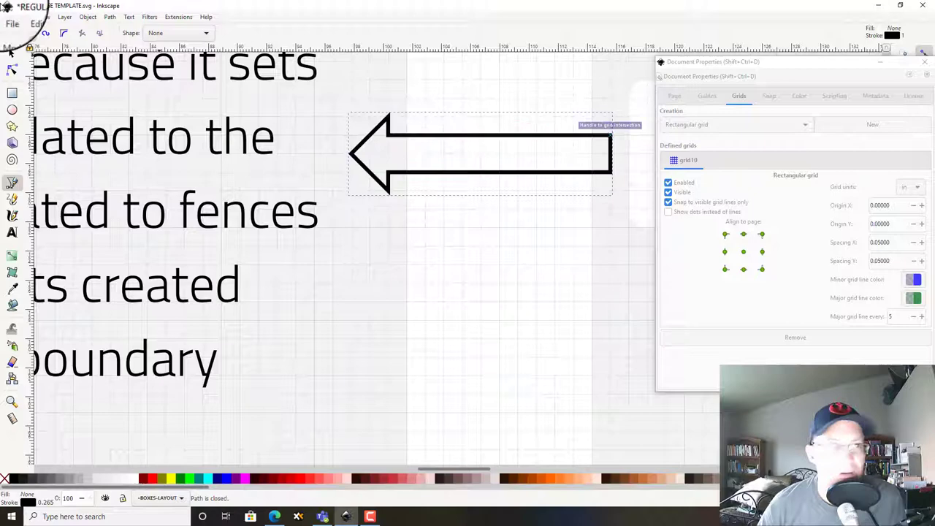
{"action": "left_click", "coordinate": [11, 53]}
{"action": "left_click", "coordinate": [918, 63]}
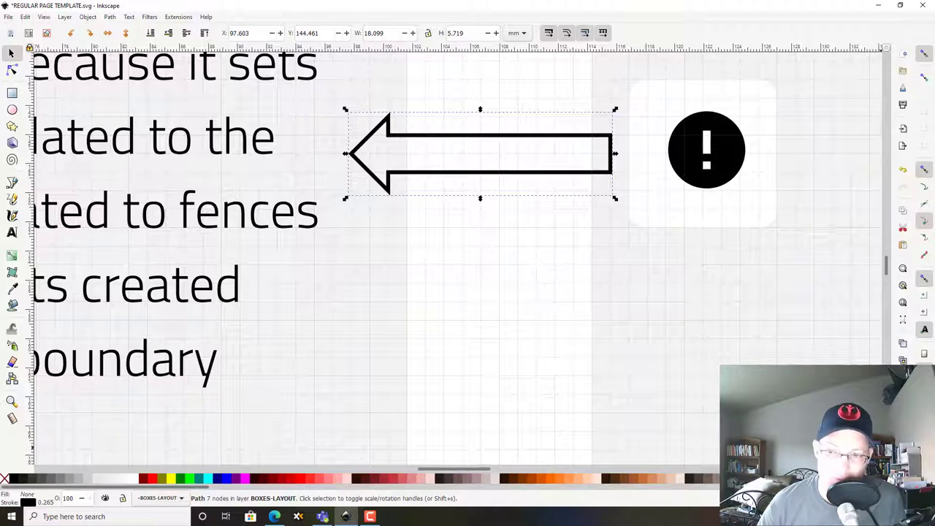
Step: Reopen Document Properties to check the grid spacing, then close it and zoom out
{"action": "key", "text": "shift+ctrl+d"}
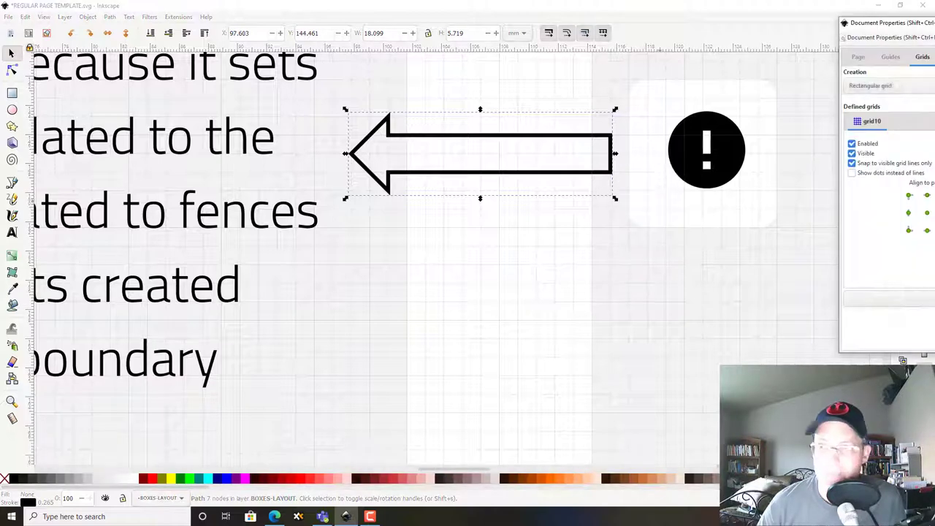
{"action": "left_click_drag", "start_coordinate": [865, 17], "coordinate": [499, 53]}
{"action": "double_click", "coordinate": [737, 230]}
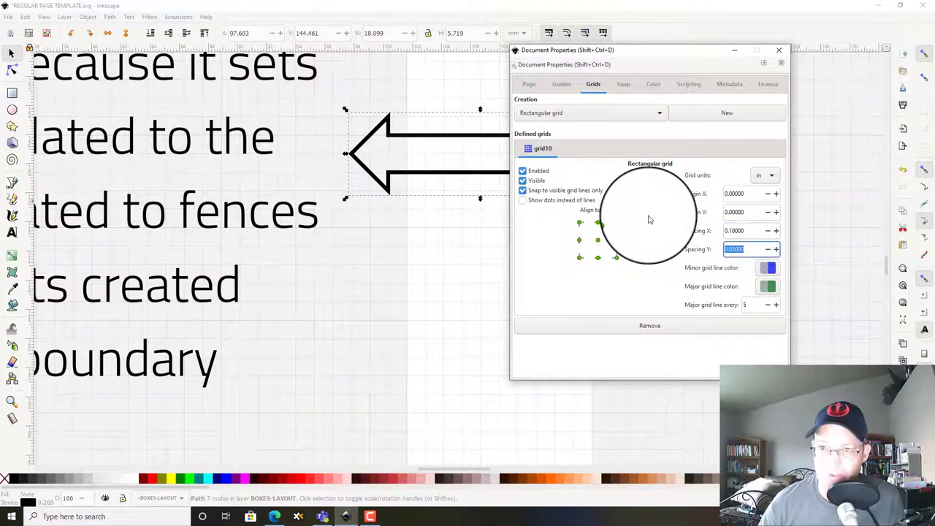
{"action": "left_click", "coordinate": [779, 50]}
{"action": "scroll", "coordinate": [538, 255], "scroll_direction": "down", "scroll_amount": 3}
{"action": "scroll", "coordinate": [545, 246], "scroll_direction": "right", "scroll_amount": 2}
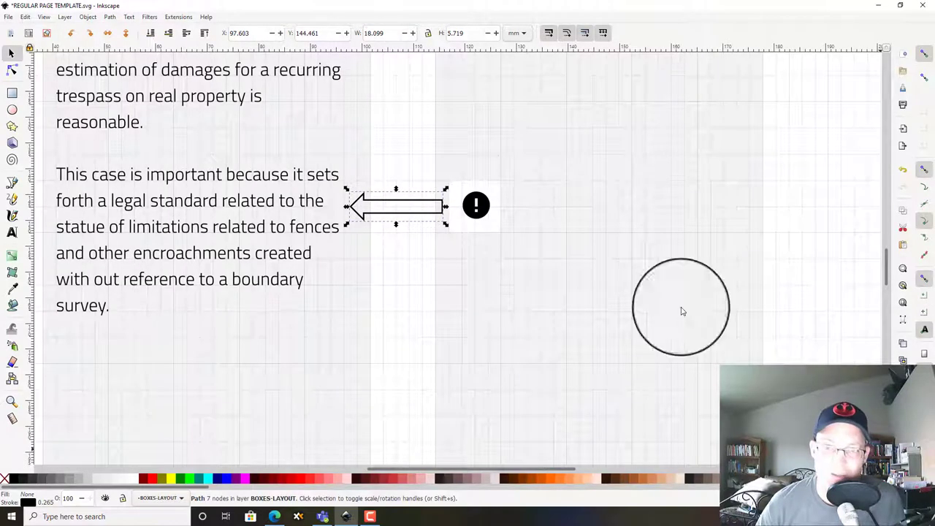
Step: Give the arrow no stroke and a flat black fill in Fill and Stroke
{"action": "key", "text": "ctrl+shift+f"}
{"action": "left_click", "coordinate": [776, 71]}
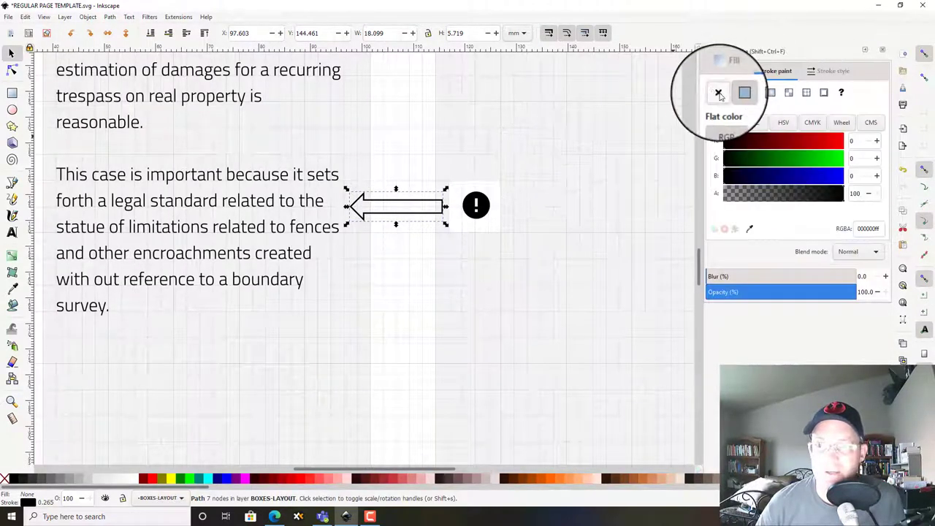
{"action": "left_click", "coordinate": [719, 93]}
{"action": "left_click", "coordinate": [730, 70]}
{"action": "left_click", "coordinate": [736, 92]}
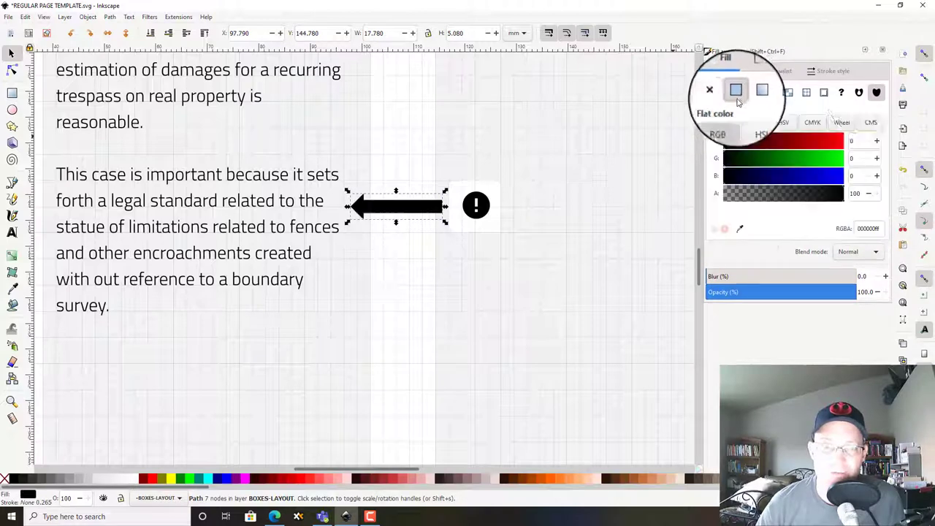
{"action": "left_click", "coordinate": [883, 54]}
{"action": "key", "text": "Escape"}
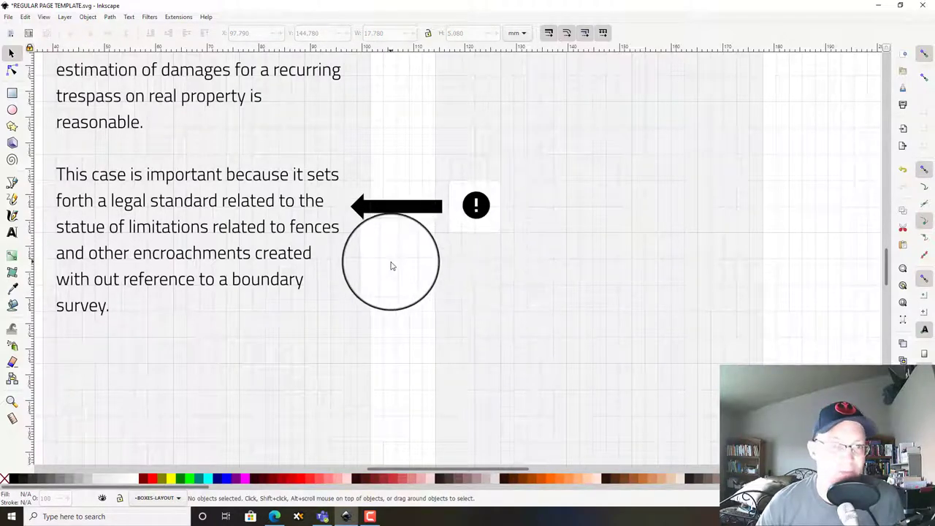
Step: Move the summary text beside the icon and reword it to 'This case establishes a legal standard.'
{"action": "left_click_drag", "start_coordinate": [407, 282], "coordinate": [388, 276]}
{"action": "left_click", "coordinate": [250, 171]}
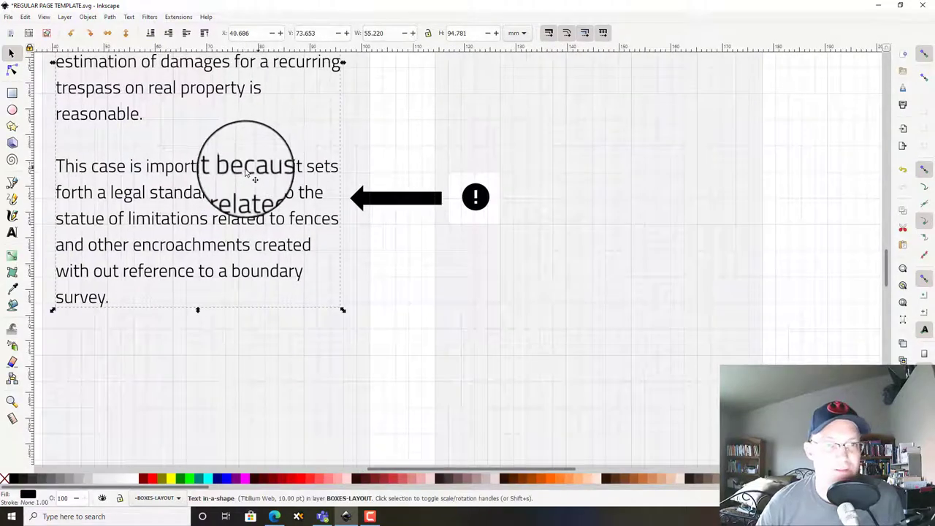
{"action": "scroll", "coordinate": [528, 199], "scroll_direction": "up", "scroll_amount": 12}
{"action": "left_click", "coordinate": [516, 178], "text": "ctrl"}
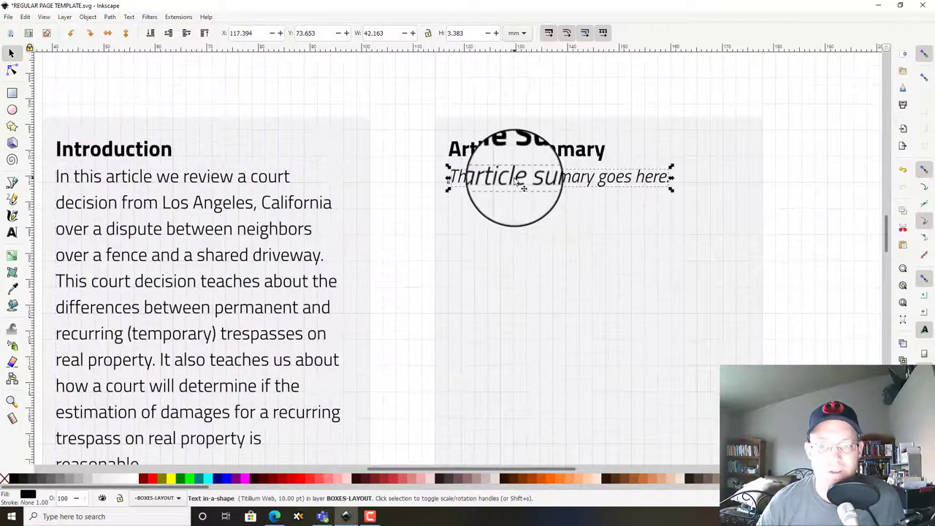
{"action": "left_click_drag", "start_coordinate": [516, 181], "coordinate": [561, 201]}
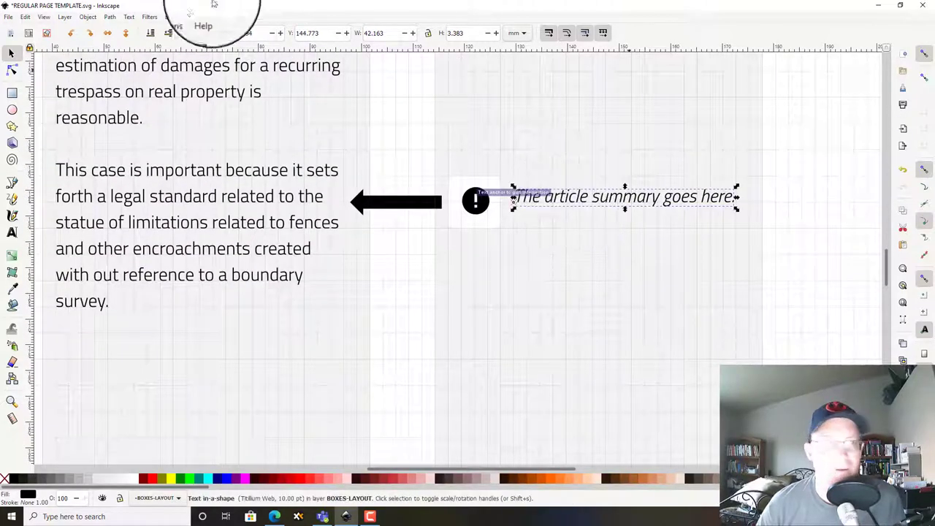
{"action": "left_click", "coordinate": [129, 16]}
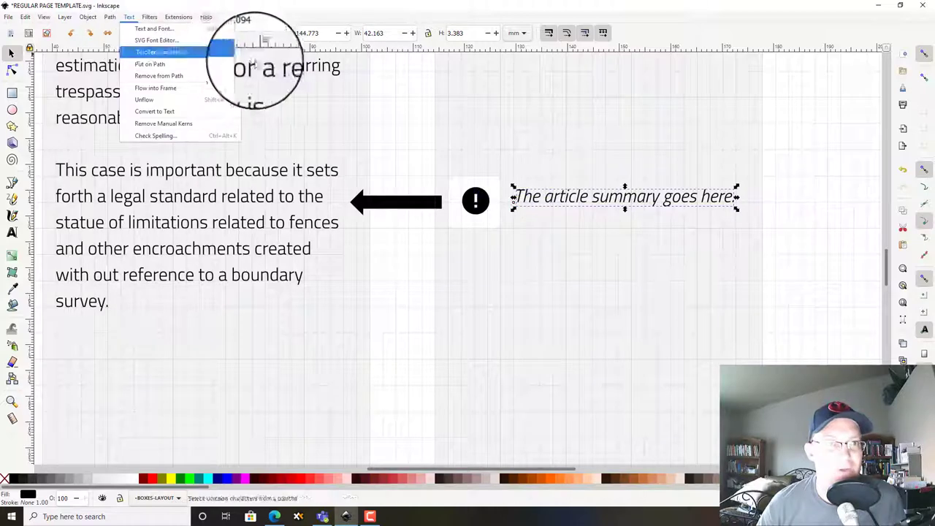
{"action": "left_click", "coordinate": [186, 29]}
{"action": "left_click", "coordinate": [503, 76]}
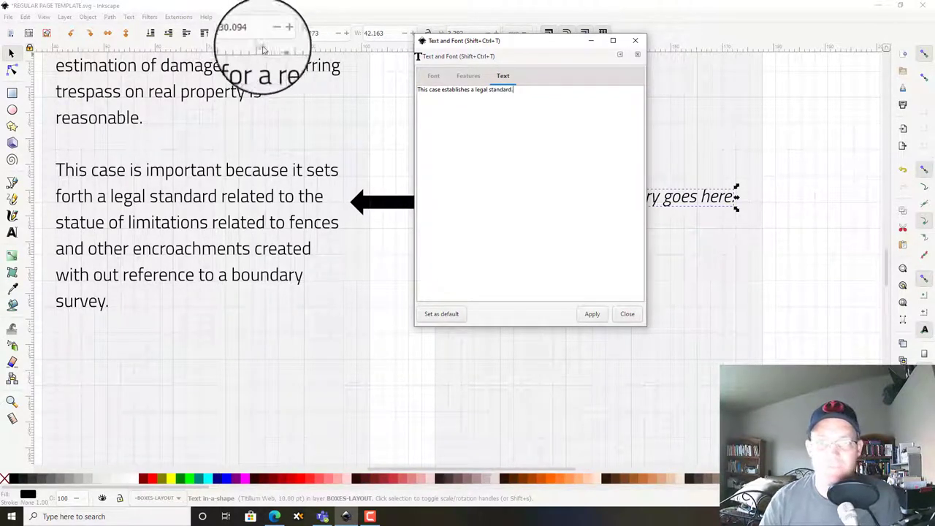
{"action": "left_click", "coordinate": [592, 313]}
{"action": "left_click", "coordinate": [626, 313]}
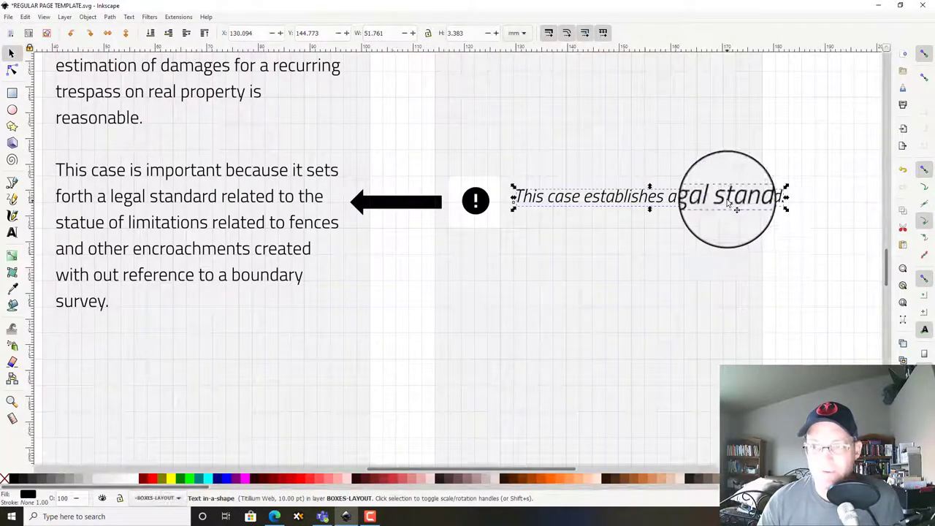
Step: Widen the callout text frame so the caption wraps onto two lines
{"action": "double_click", "coordinate": [728, 201]}
{"action": "scroll", "coordinate": [789, 292], "scroll_direction": "down", "scroll_amount": 6}
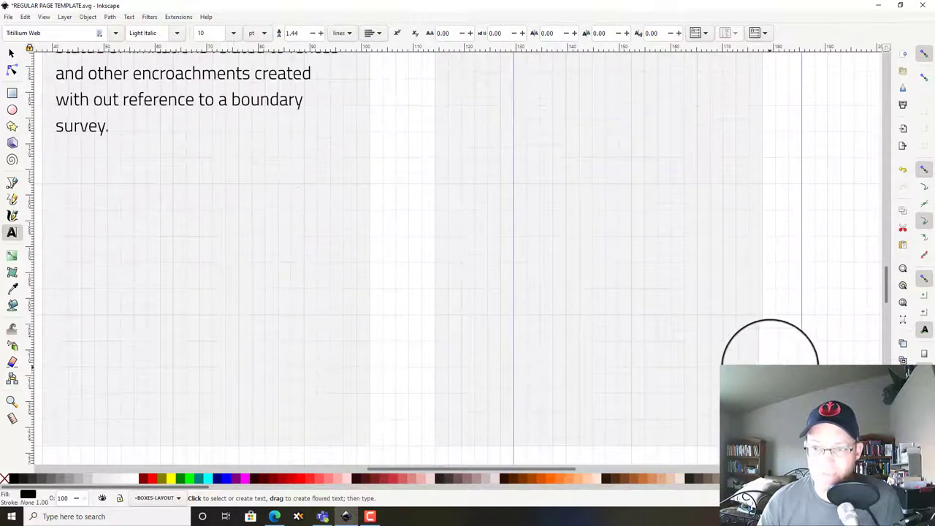
{"action": "scroll", "coordinate": [760, 307], "scroll_direction": "down", "scroll_amount": 6, "text": "ctrl"}
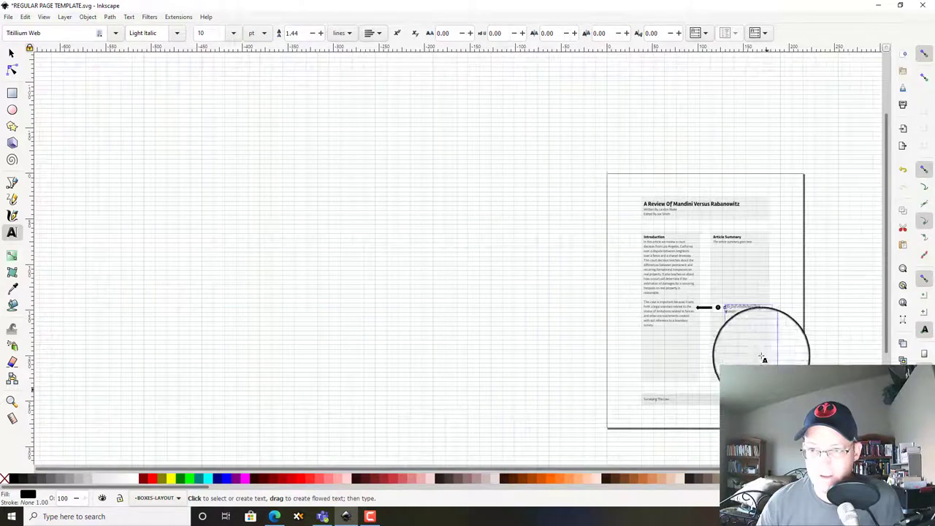
{"action": "scroll", "coordinate": [766, 327], "scroll_direction": "up", "scroll_amount": 6, "text": "ctrl"}
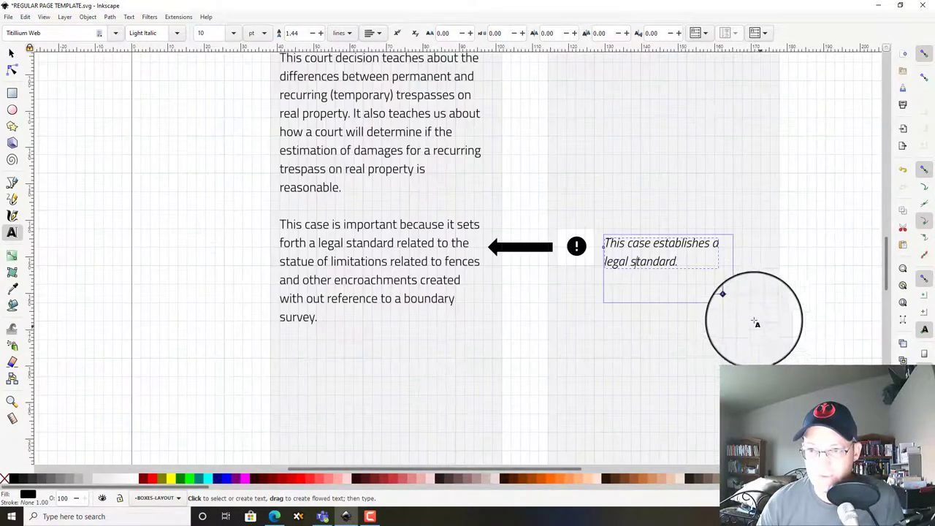
{"action": "left_click_drag", "start_coordinate": [724, 295], "coordinate": [769, 294]}
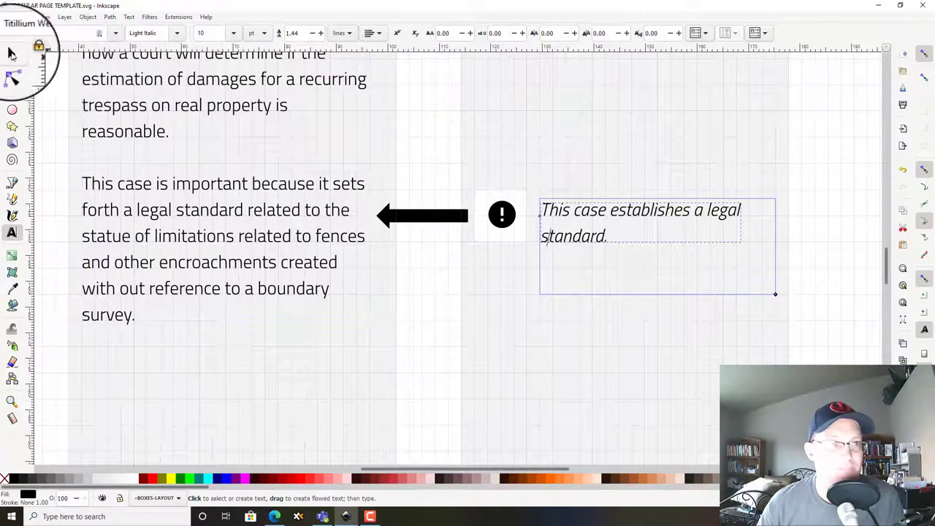
{"action": "left_click", "coordinate": [10, 53]}
{"action": "left_click", "coordinate": [466, 188]}
{"action": "scroll", "coordinate": [482, 189], "scroll_direction": "down", "scroll_amount": 6}
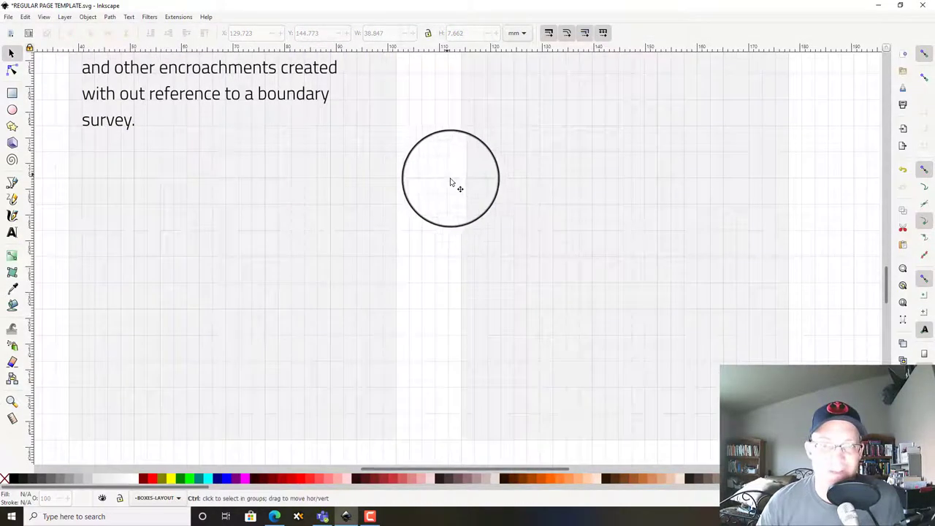
{"action": "scroll", "coordinate": [457, 168], "scroll_direction": "down", "scroll_amount": 4}
{"action": "scroll", "coordinate": [431, 161], "scroll_direction": "up", "scroll_amount": 4}
{"action": "scroll", "coordinate": [433, 208], "scroll_direction": "up", "scroll_amount": 1}
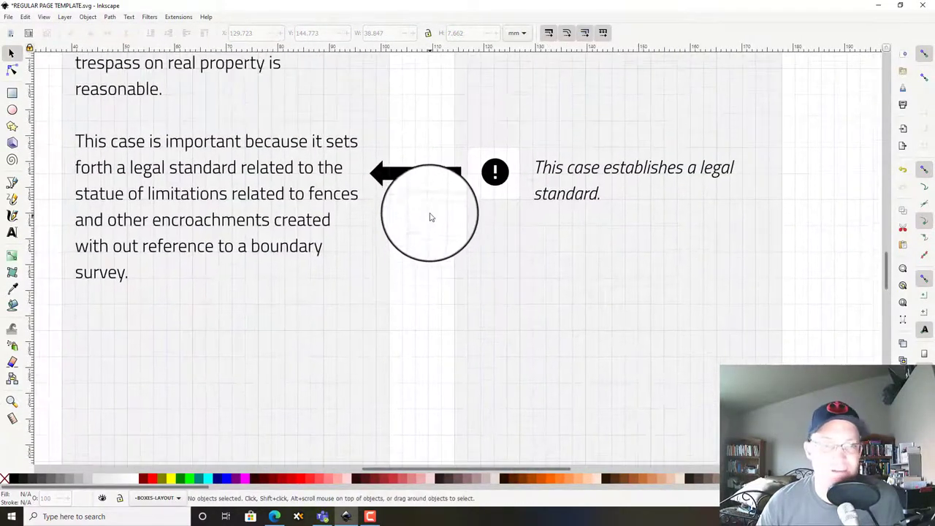
{"action": "scroll", "coordinate": [431, 217], "scroll_direction": "down", "scroll_amount": 4}
{"action": "scroll", "coordinate": [413, 143], "scroll_direction": "up", "scroll_amount": 1}
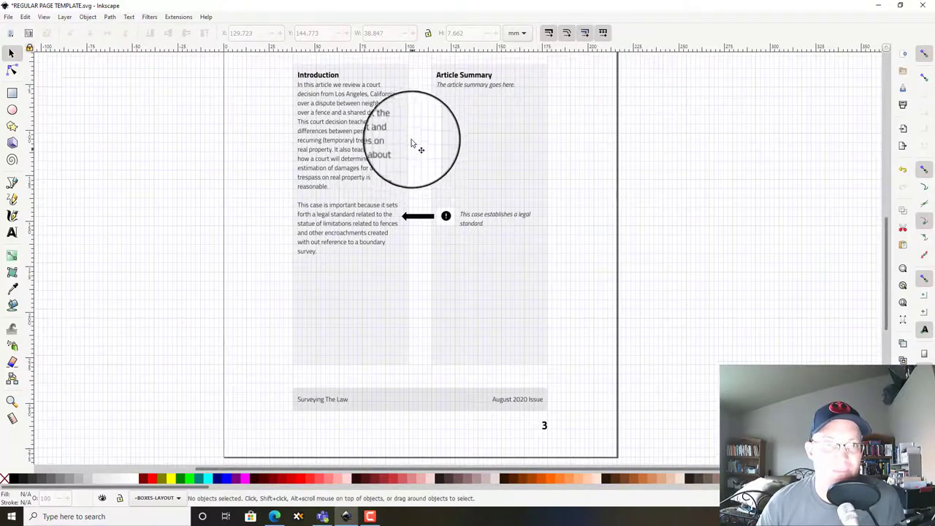
{"action": "scroll", "coordinate": [412, 139], "scroll_direction": "up", "scroll_amount": 1}
{"action": "scroll", "coordinate": [413, 132], "scroll_direction": "up", "scroll_amount": 1}
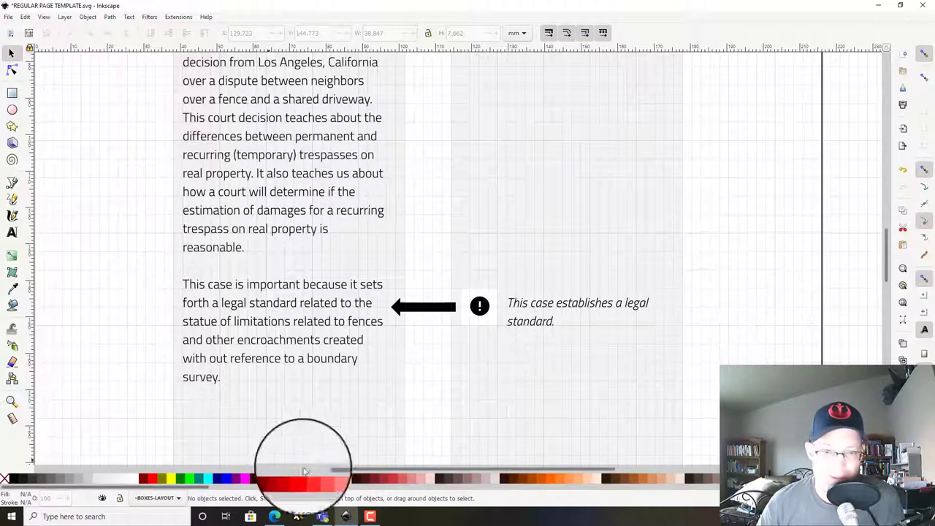
{"action": "scroll", "coordinate": [405, 183], "scroll_direction": "up", "scroll_amount": 1}
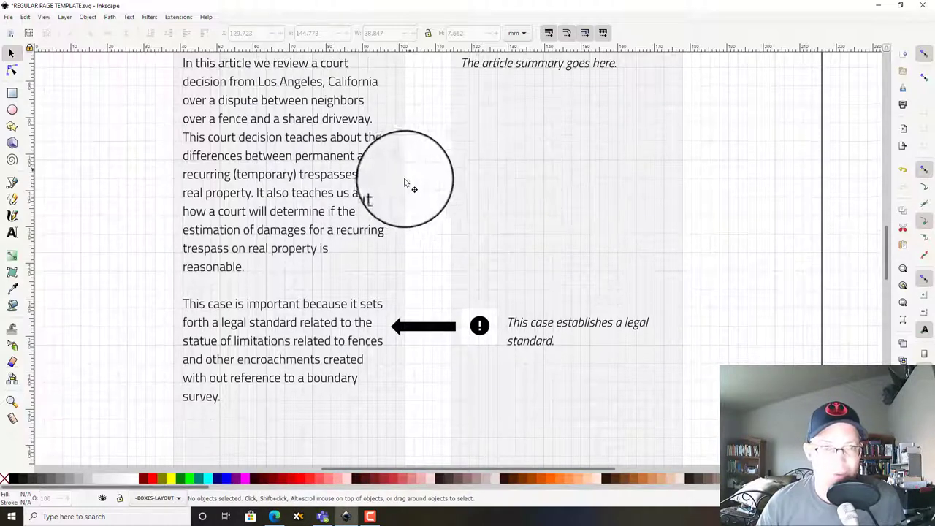
{"action": "scroll", "coordinate": [775, 312], "scroll_direction": "right", "scroll_amount": 2}
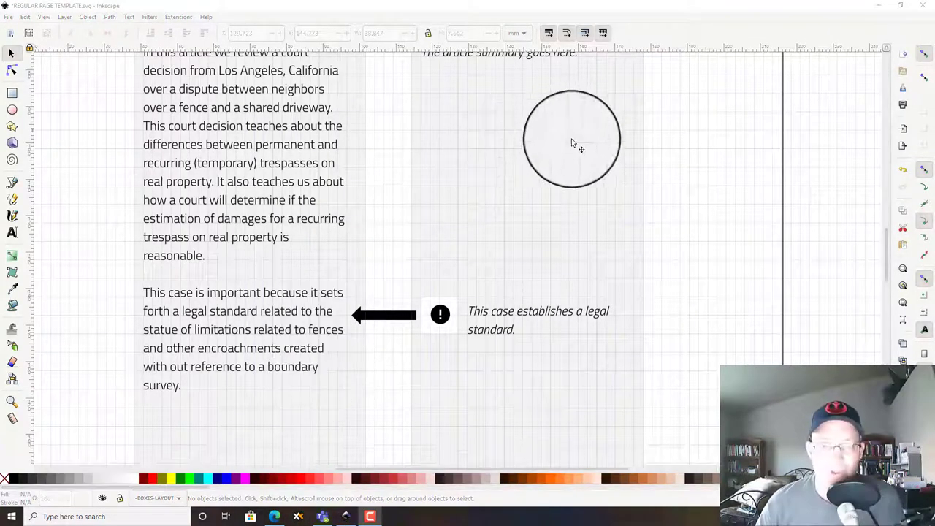
{"action": "scroll", "coordinate": [576, 168], "scroll_direction": "up", "scroll_amount": 3}
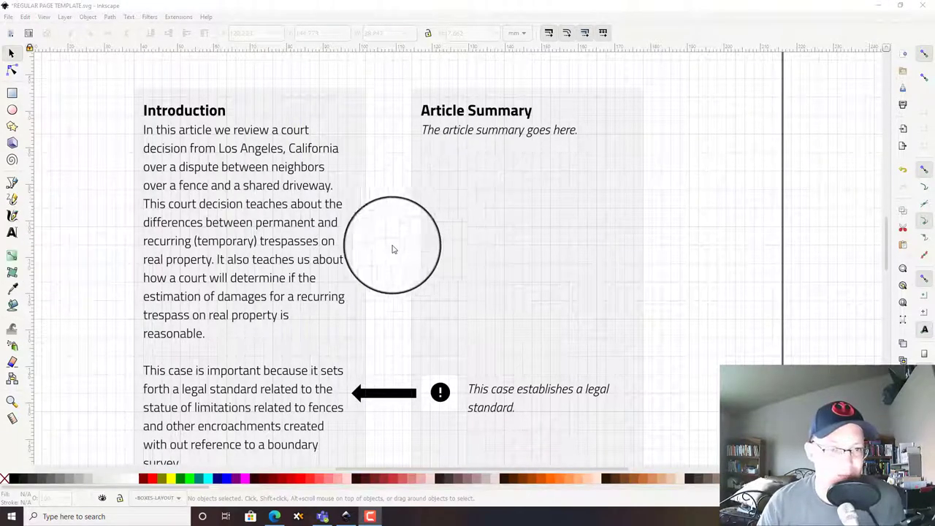
{"action": "scroll", "coordinate": [387, 253], "scroll_direction": "down", "scroll_amount": 3}
{"action": "scroll", "coordinate": [474, 165], "scroll_direction": "up", "scroll_amount": 2}
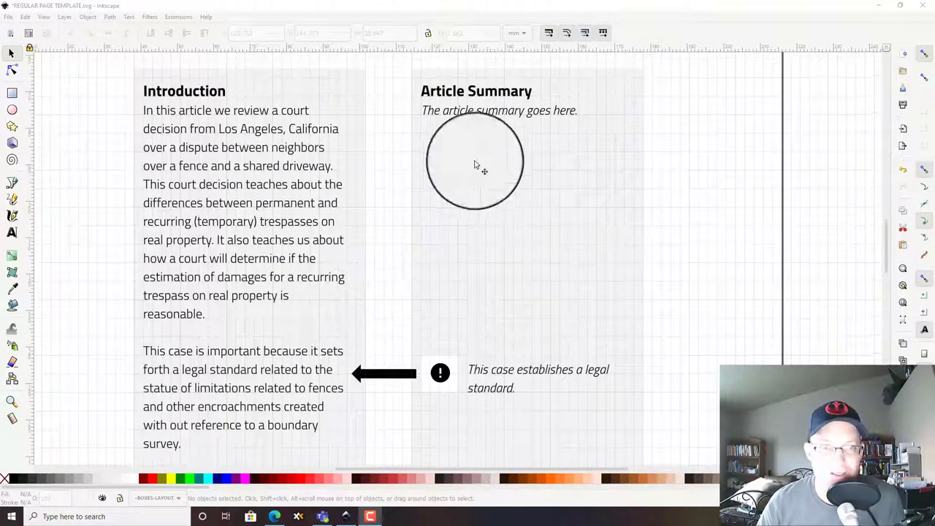
Step: Import the book-24px icon and place it near the callouts
{"action": "left_click", "coordinate": [902, 147]}
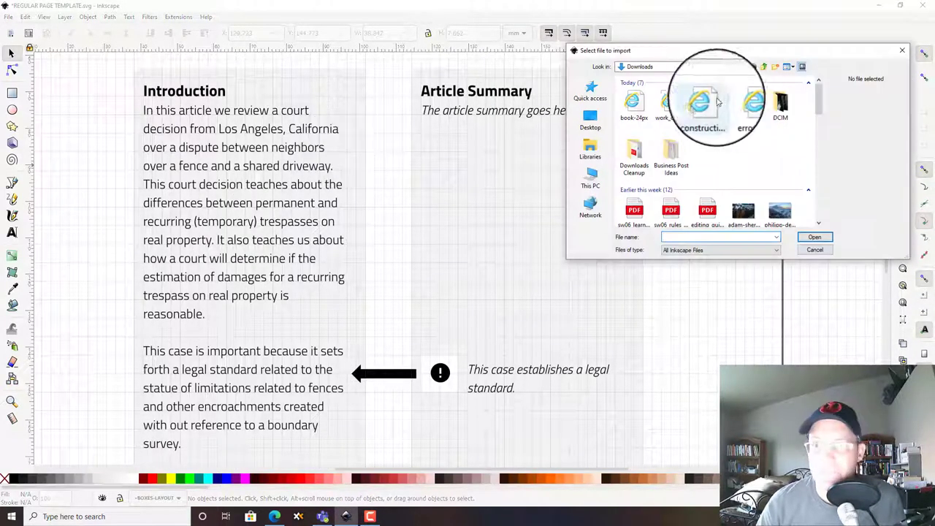
{"action": "left_click", "coordinate": [633, 102]}
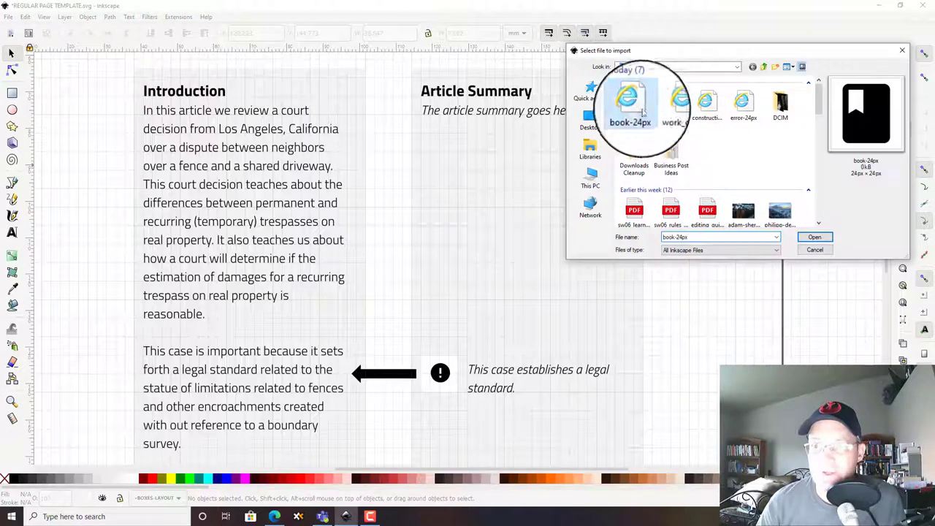
{"action": "left_click", "coordinate": [814, 237]}
{"action": "left_click", "coordinate": [574, 317]}
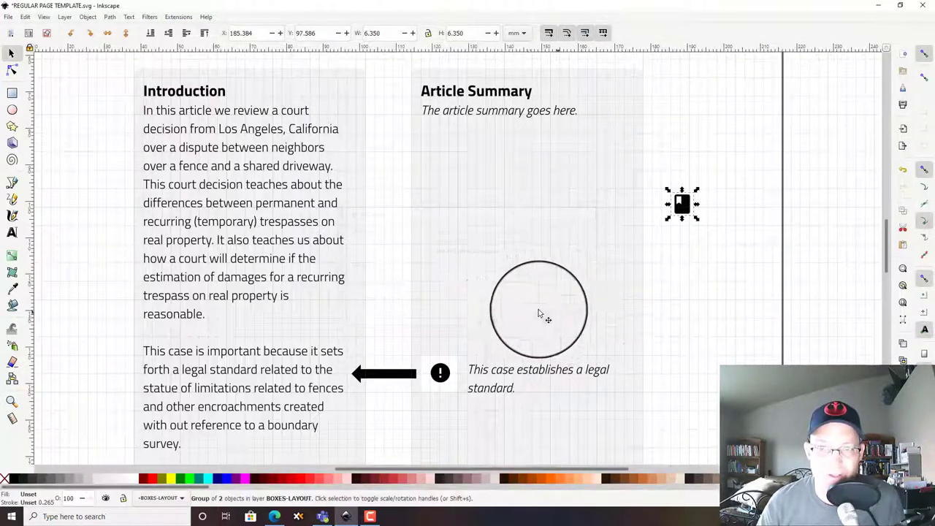
{"action": "left_click_drag", "start_coordinate": [681, 205], "coordinate": [441, 298]}
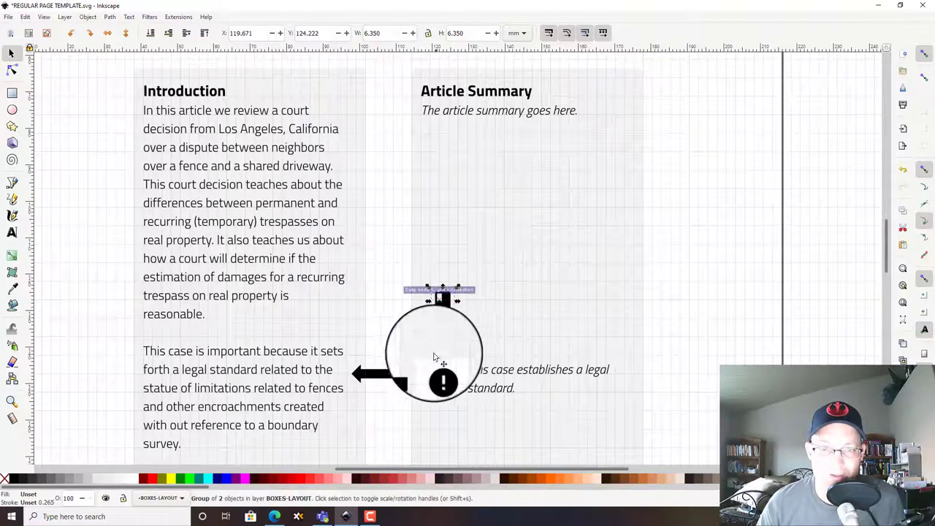
Step: Duplicate the arrow and white square and move the copies up
{"action": "scroll", "coordinate": [434, 356], "scroll_direction": "up", "scroll_amount": 3}
{"action": "left_click", "coordinate": [445, 363], "text": "shift"}
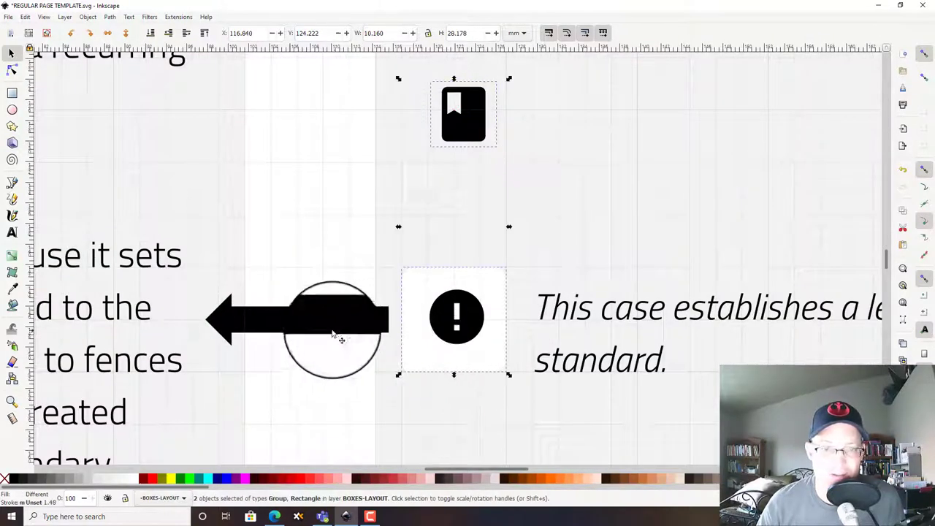
{"action": "mouse_move", "coordinate": [329, 326]}
{"action": "left_mouse_down"}
{"action": "mouse_move", "coordinate": [343, 163]}
{"action": "mouse_move", "coordinate": [413, 392]}
{"action": "mouse_move", "coordinate": [365, 339]}
{"action": "mouse_move", "coordinate": [424, 312]}
{"action": "left_mouse_up"}
{"action": "key", "text": "ctrl+d"}
{"action": "left_click_drag", "start_coordinate": [500, 277], "coordinate": [504, 68]}
Step: Lower the copied white square and move the book icon onto it
{"action": "scroll", "coordinate": [344, 183], "scroll_direction": "up", "scroll_amount": 4}
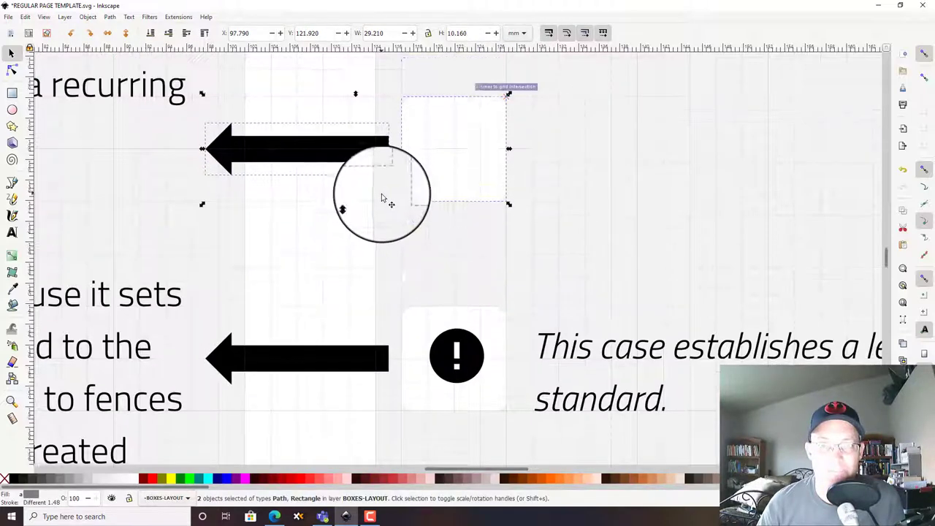
{"action": "left_click", "coordinate": [406, 206]}
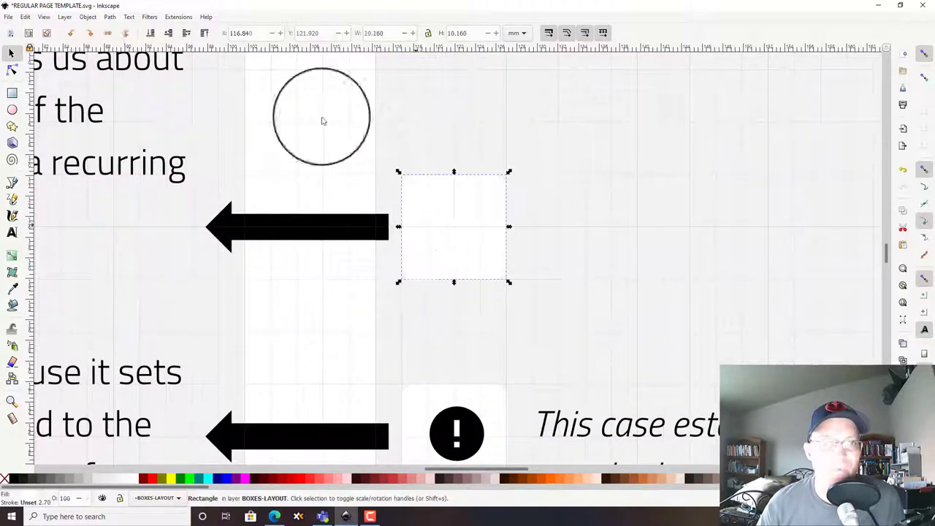
{"action": "left_click", "coordinate": [187, 33]}
{"action": "left_click", "coordinate": [151, 33]}
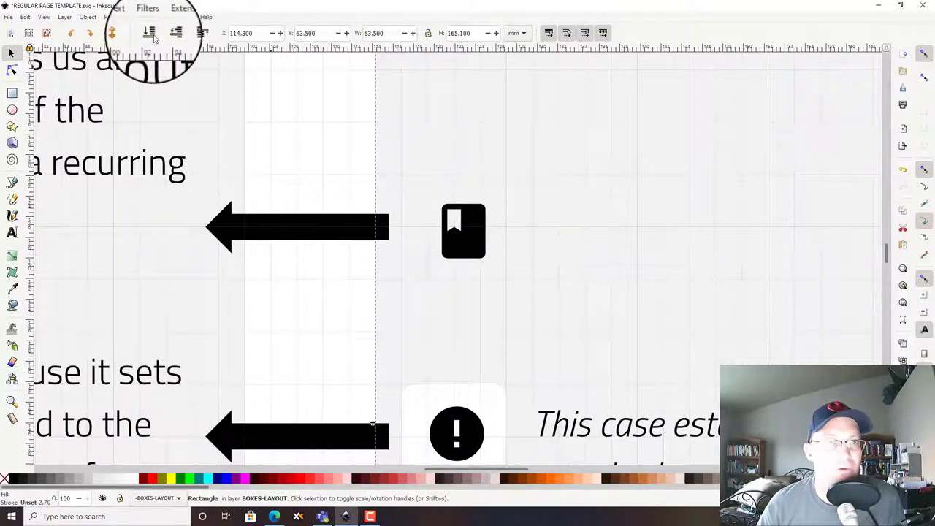
{"action": "left_click", "coordinate": [386, 208]}
{"action": "left_click_drag", "start_coordinate": [467, 241], "coordinate": [432, 274]}
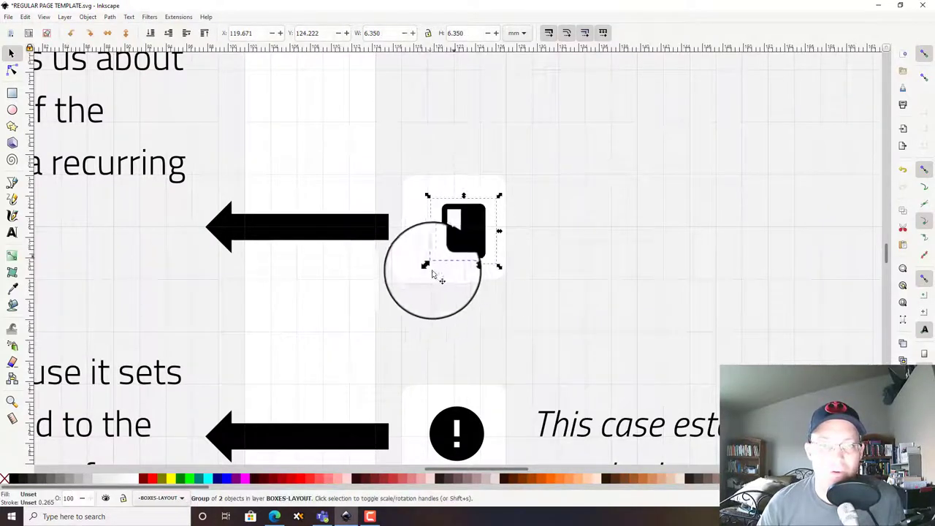
{"action": "left_click", "coordinate": [419, 277], "text": "shift"}
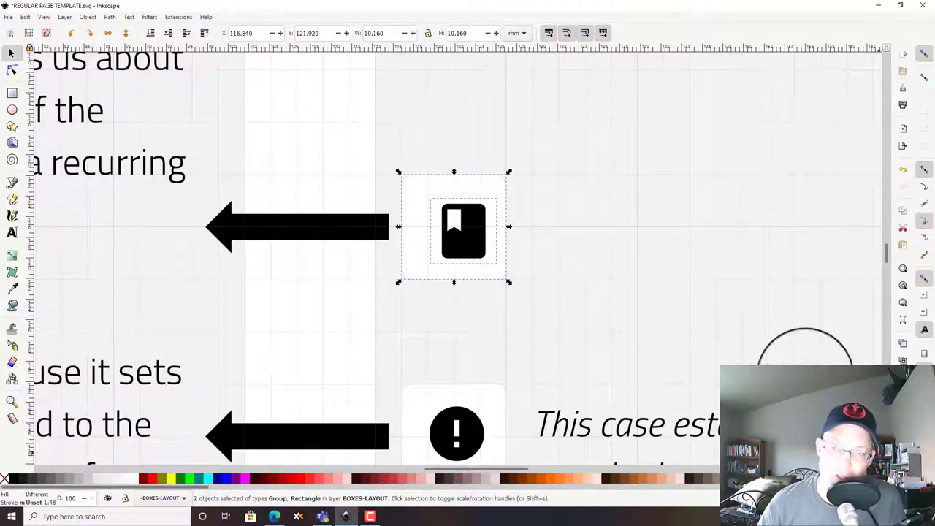
Step: Centre the book icon and the exclamation icon on their white squares using Align and Distribute
{"action": "key", "text": "shift+ctrl+a"}
{"action": "left_click", "coordinate": [815, 95]}
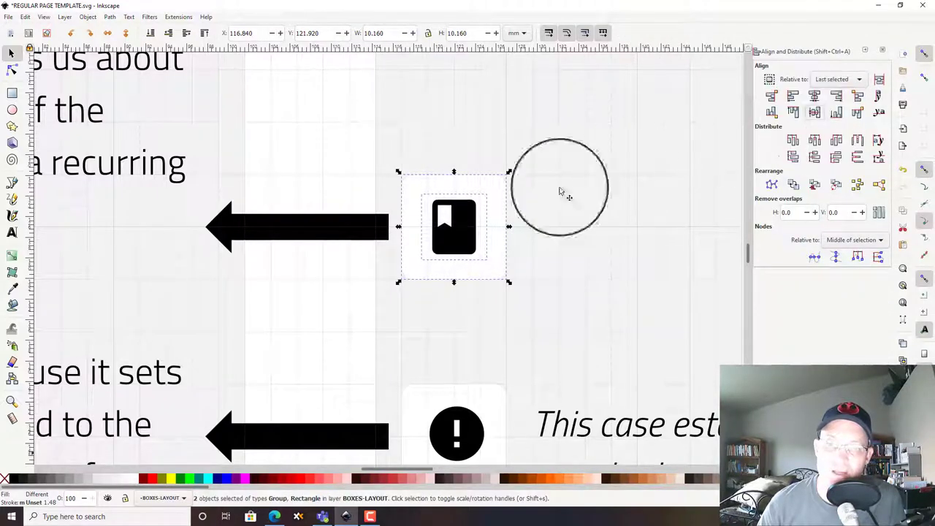
{"action": "scroll", "coordinate": [339, 295], "scroll_direction": "down", "scroll_amount": 3}
{"action": "left_click", "coordinate": [454, 340]}
{"action": "left_click", "coordinate": [491, 403], "text": "shift"}
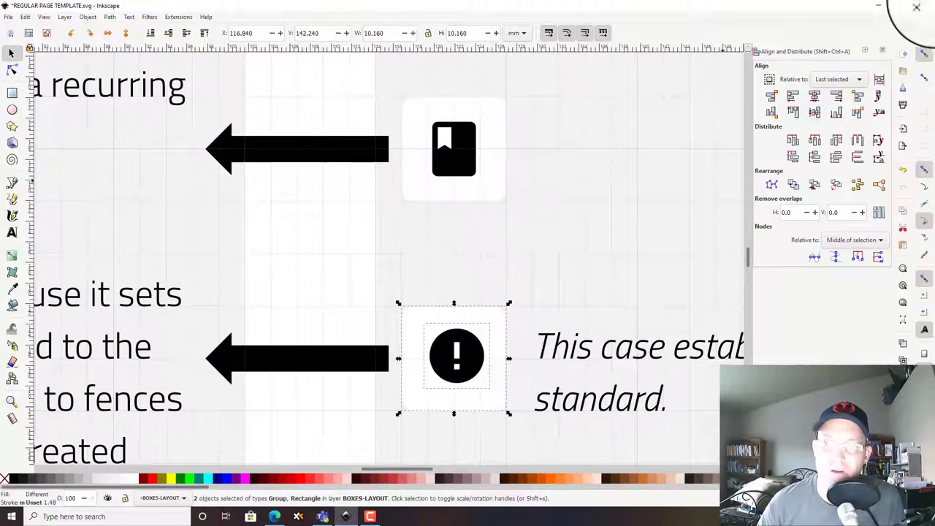
{"action": "left_click", "coordinate": [815, 96]}
{"action": "left_click", "coordinate": [341, 236]}
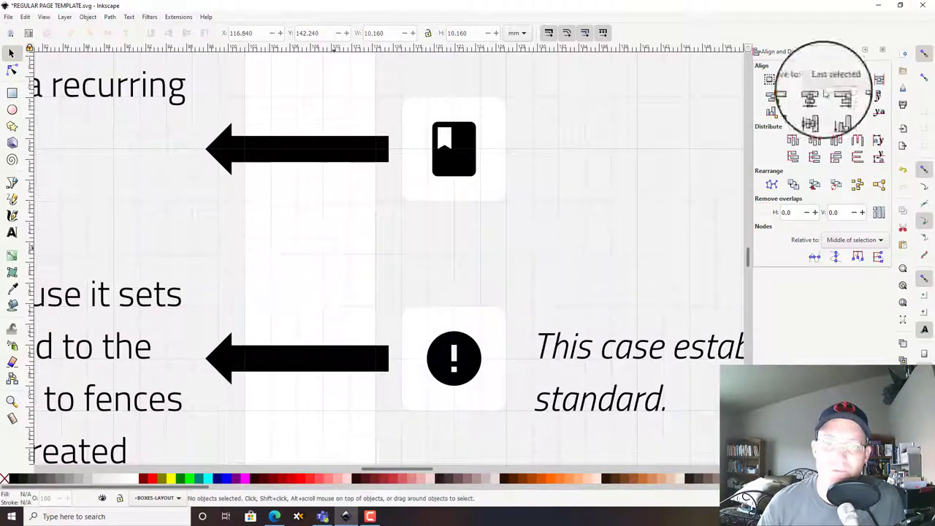
{"action": "left_click", "coordinate": [882, 51]}
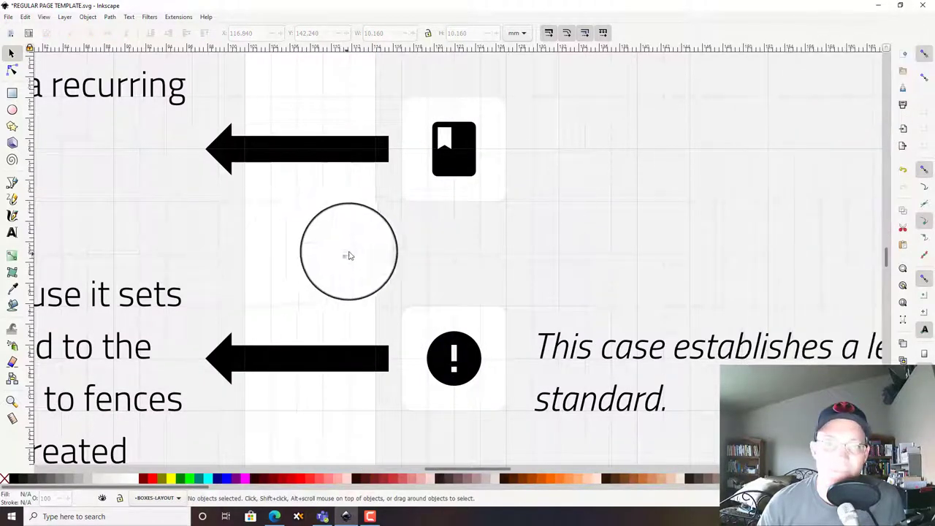
Step: Zoom to show the whole page, then open and close the Text and Font dialog
{"action": "scroll", "coordinate": [358, 234], "scroll_direction": "down", "scroll_amount": 3}
{"action": "scroll", "coordinate": [379, 201], "scroll_direction": "down", "scroll_amount": 3}
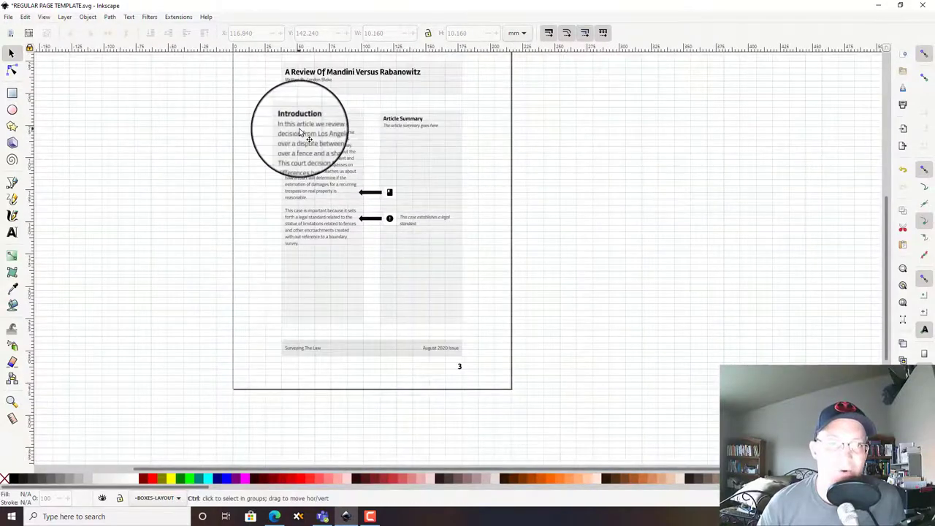
{"action": "scroll", "coordinate": [292, 153], "scroll_direction": "up", "scroll_amount": 1}
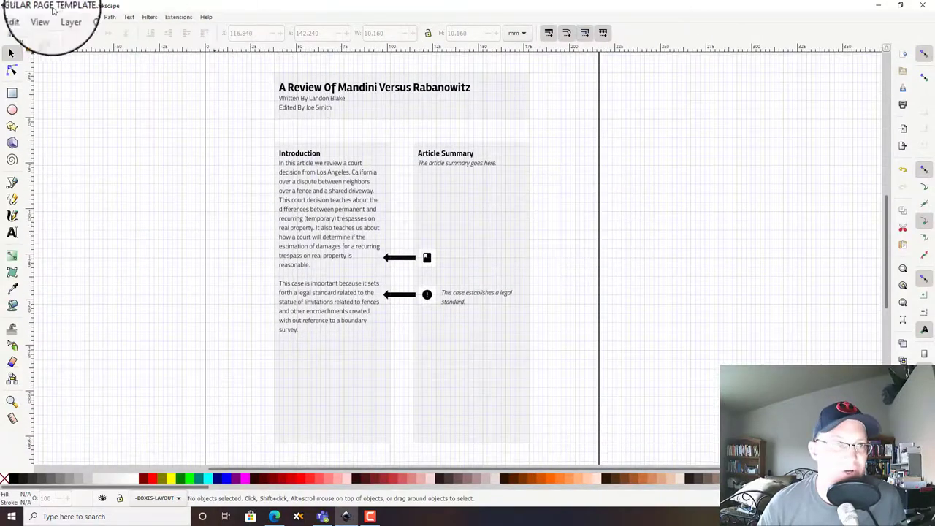
{"action": "left_click", "coordinate": [128, 16]}
{"action": "left_click", "coordinate": [150, 28]}
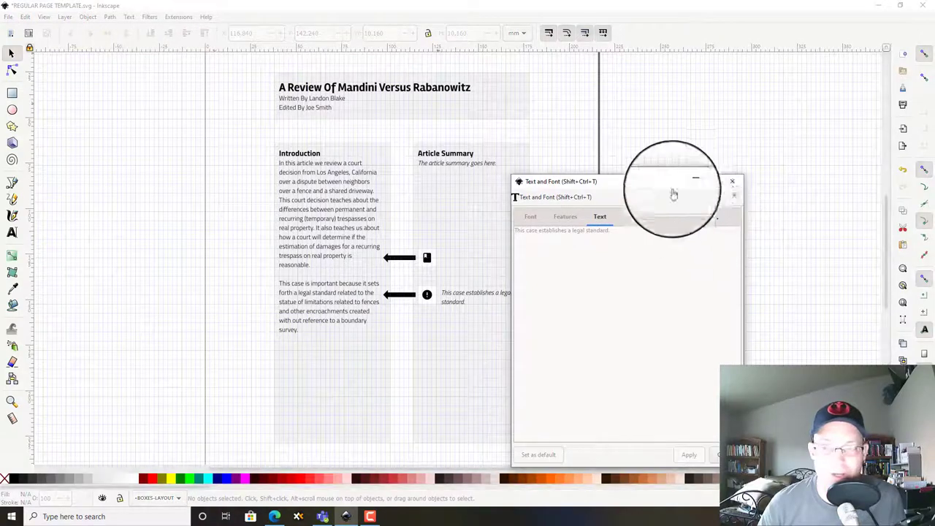
{"action": "left_click", "coordinate": [732, 183]}
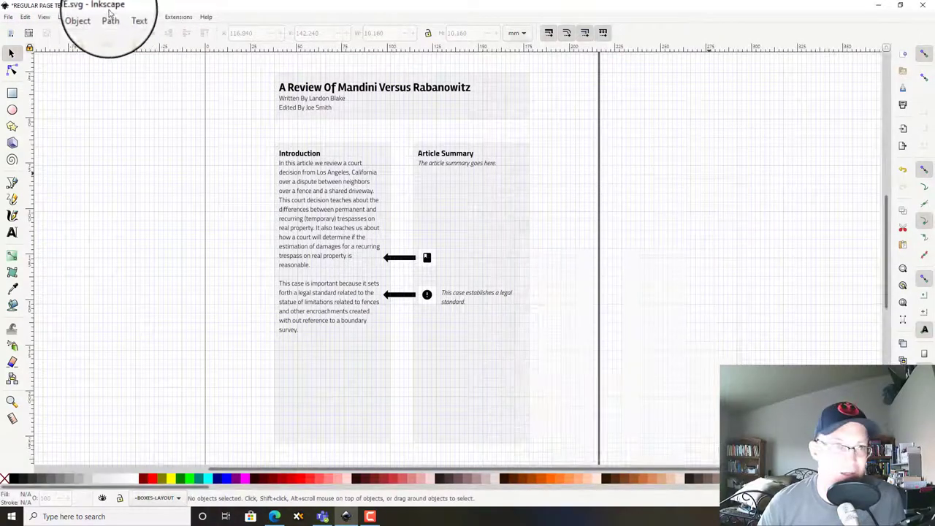
Step: In the Layers panel, rename Layer 1 to BASE
{"action": "left_click", "coordinate": [63, 17]}
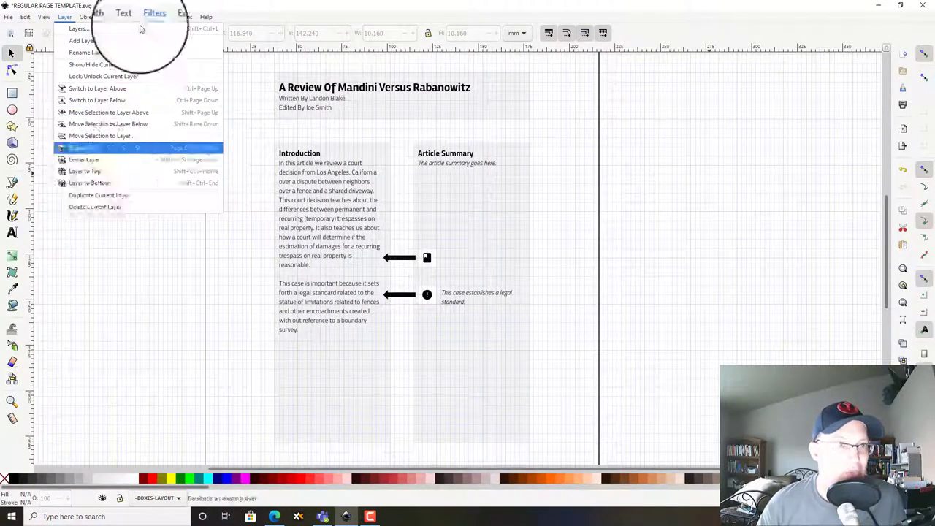
{"action": "left_click", "coordinate": [64, 16]}
{"action": "left_click", "coordinate": [77, 28]}
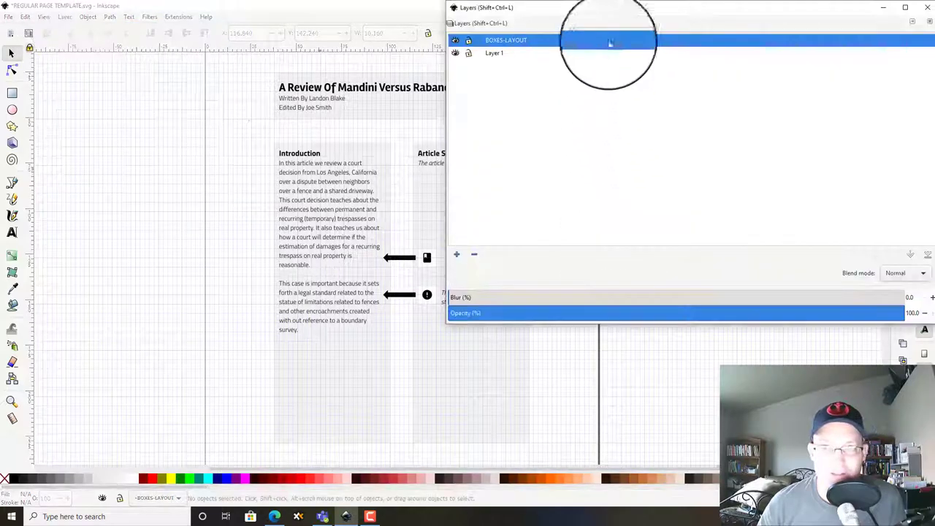
{"action": "left_click_drag", "start_coordinate": [661, 11], "coordinate": [563, 84]}
{"action": "left_click", "coordinate": [392, 127]}
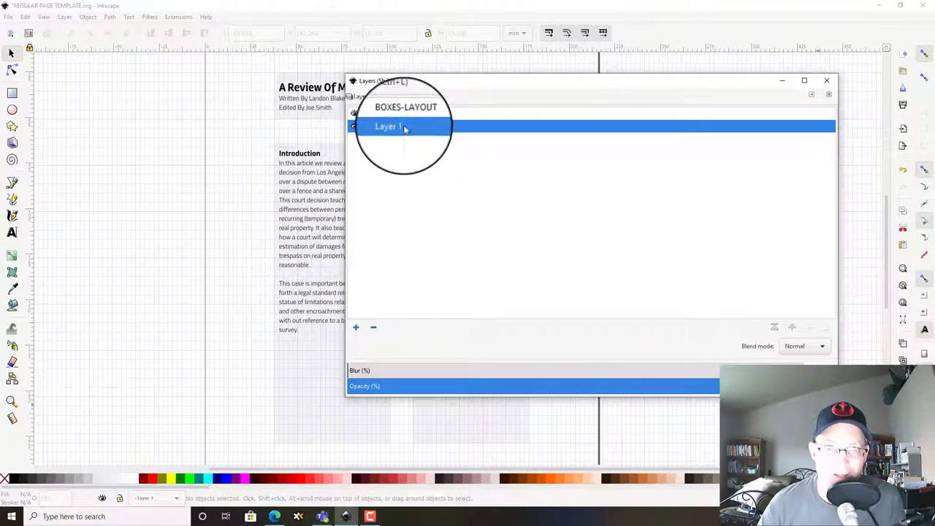
{"action": "right_click", "coordinate": [405, 128]}
{"action": "left_click", "coordinate": [431, 141]}
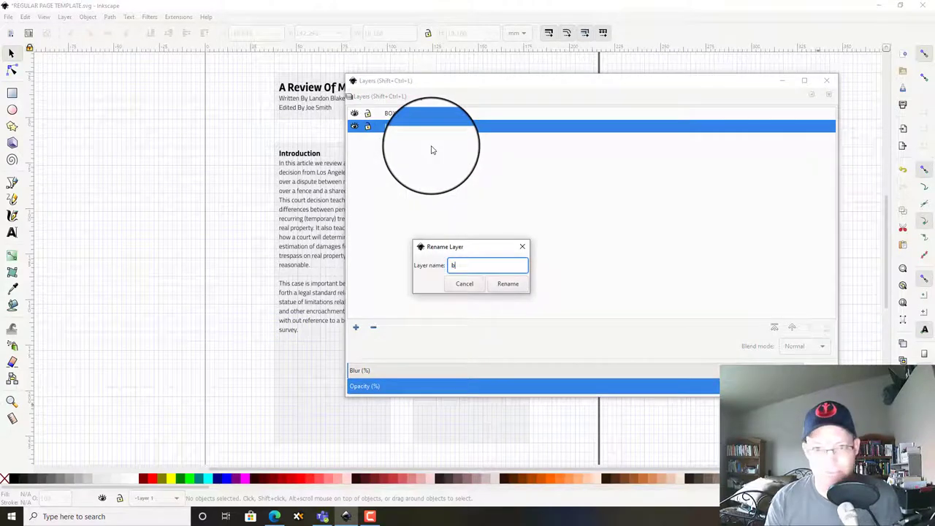
{"action": "key", "text": "Return"}
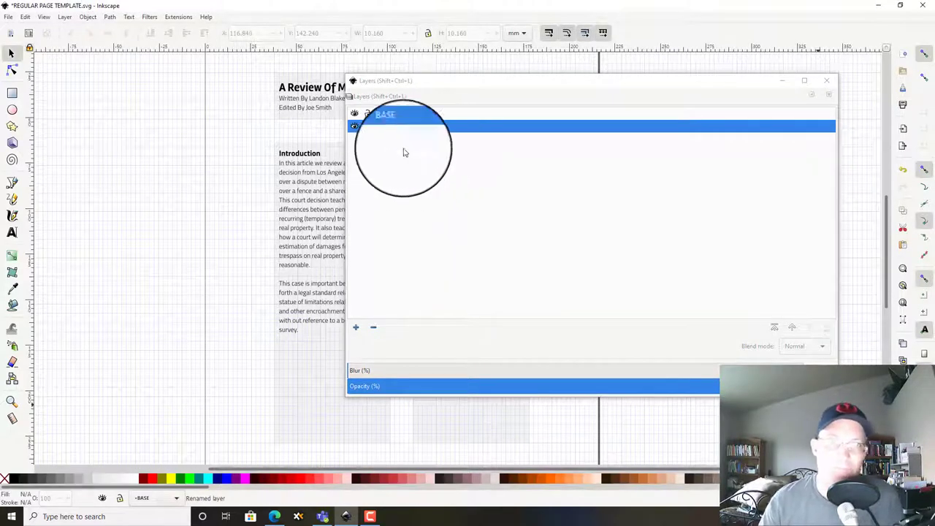
Step: Add layers TEXT-TITLE, TEXT-SUBHEADING, TEXT REGULAR, GROUPS-ICONS and SHAPES-ARROWS
{"action": "left_click", "coordinate": [355, 328]}
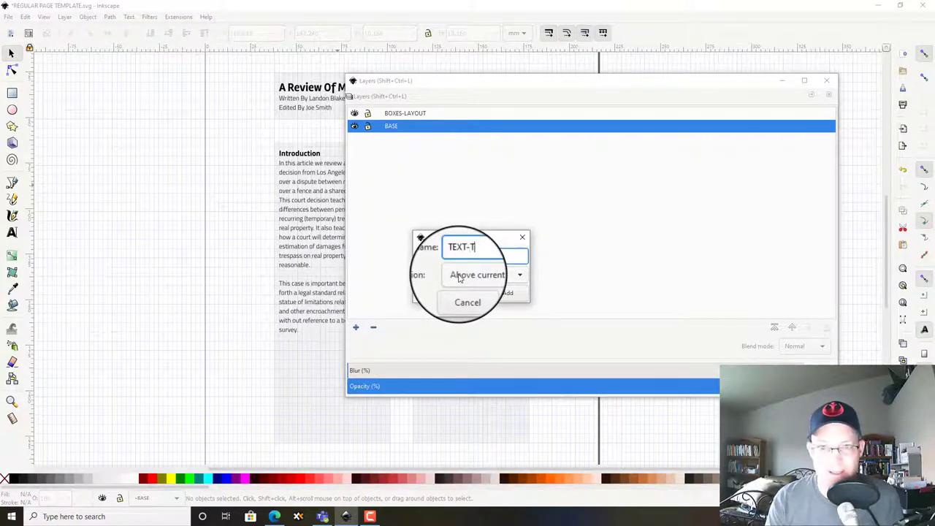
{"action": "left_click", "coordinate": [504, 293]}
{"action": "type", "text": "TEXT-SUBHEADING"}
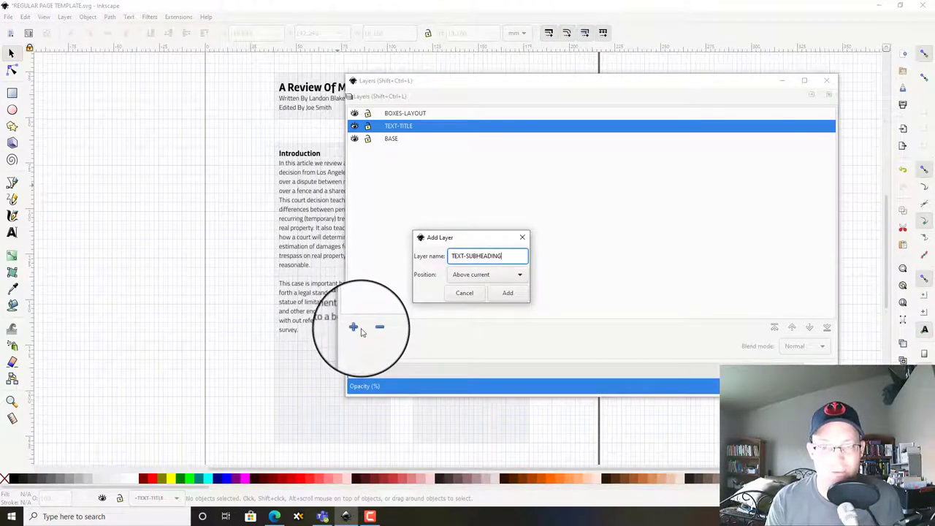
{"action": "key", "text": "Return"}
{"action": "left_click", "coordinate": [356, 329]}
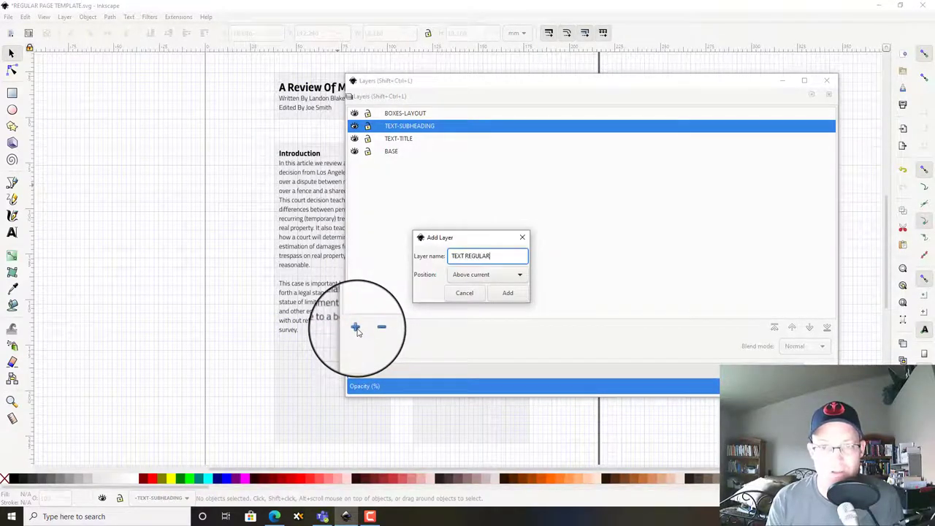
{"action": "key", "text": "Return"}
{"action": "left_click", "coordinate": [355, 328]}
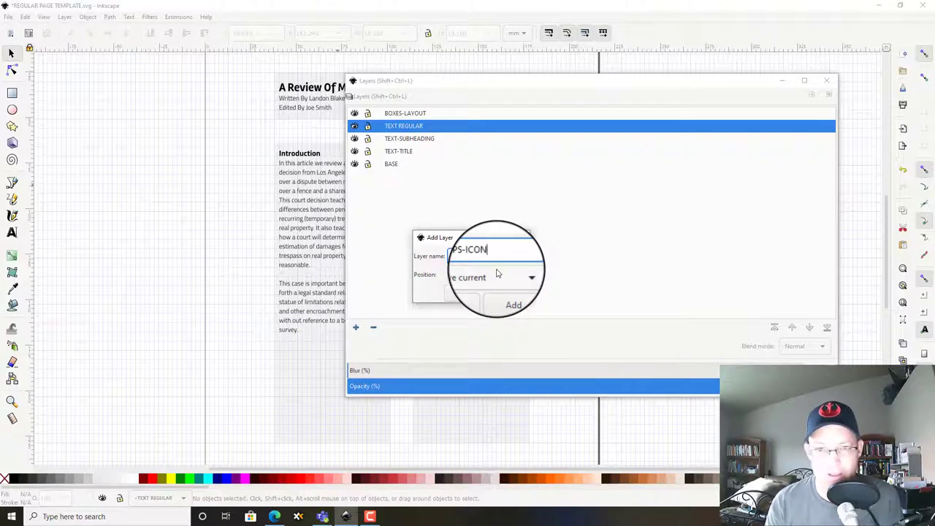
{"action": "key", "text": "Return"}
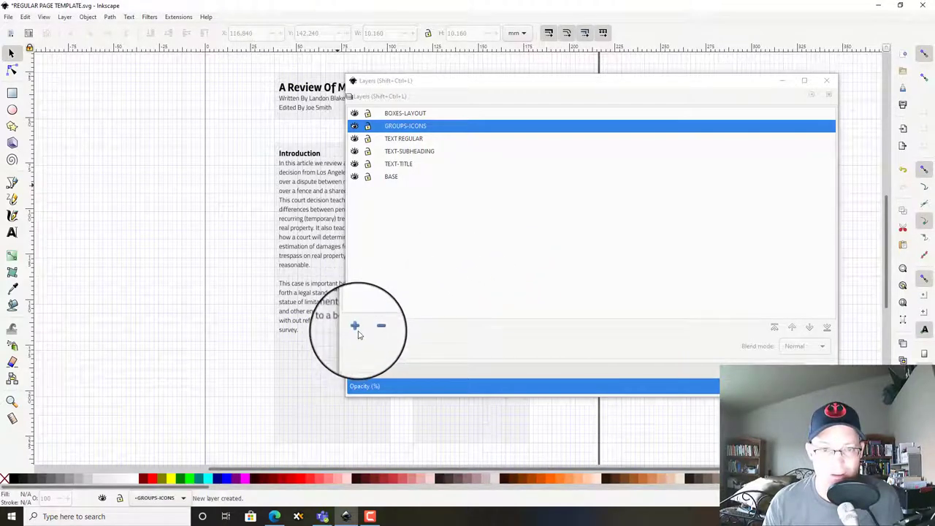
{"action": "left_click", "coordinate": [356, 327]}
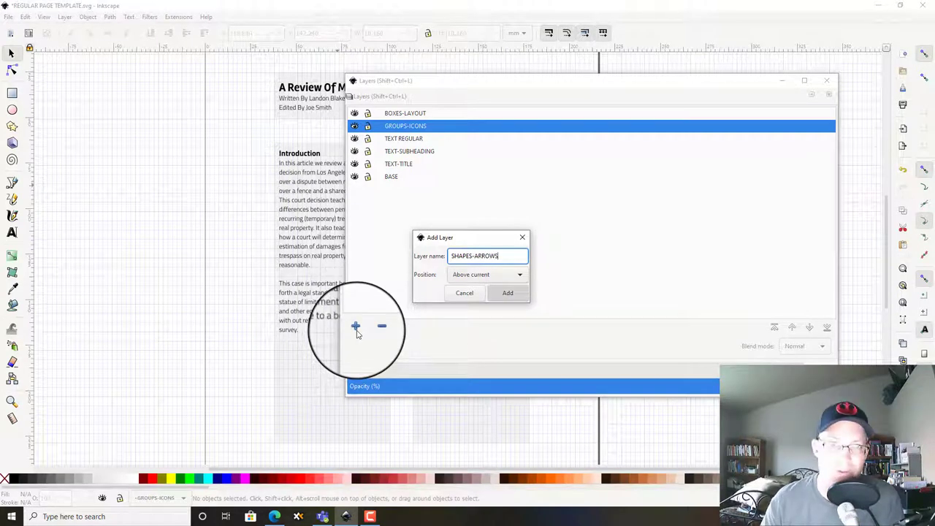
{"action": "key", "text": "Return"}
Step: Rename the TEXT REGULAR layer to TEXT-REGULAR
{"action": "left_click", "coordinate": [417, 152]}
{"action": "right_click", "coordinate": [417, 154]}
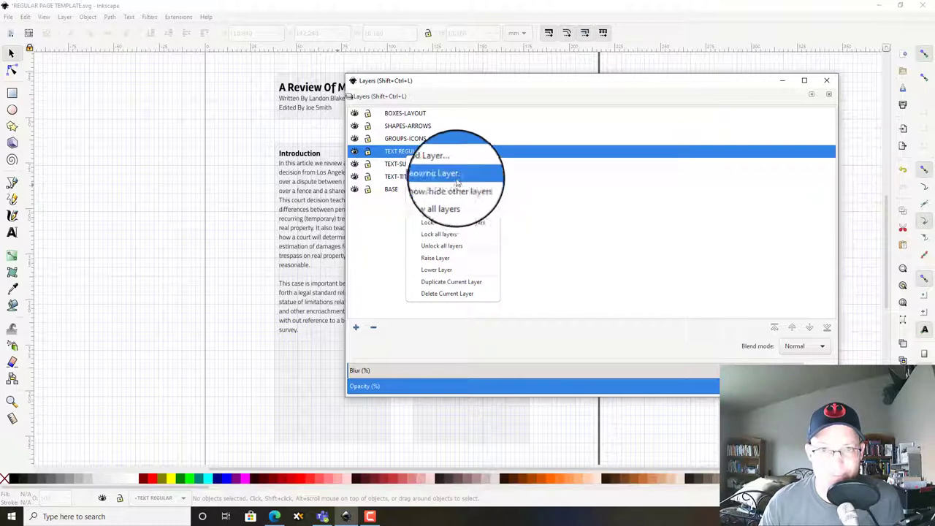
{"action": "left_click", "coordinate": [457, 176]}
{"action": "left_click", "coordinate": [470, 269]}
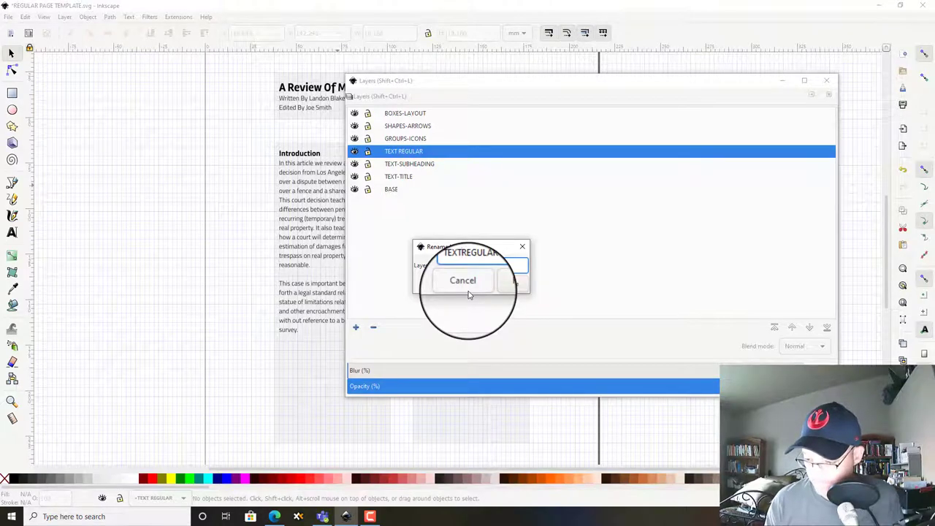
{"action": "type", "text": "-"}
{"action": "left_click", "coordinate": [509, 283]}
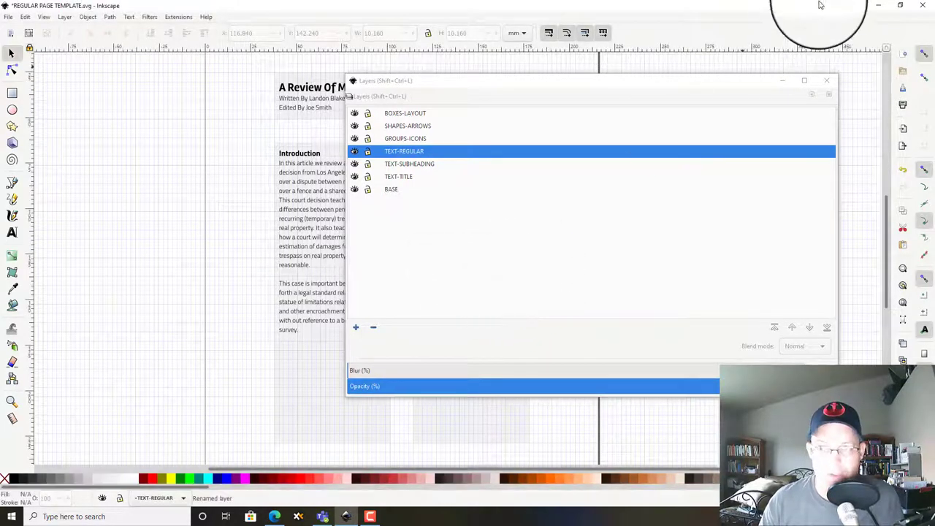
Step: Move the Introduction body, Article Summary text and legal-standard note onto TEXT-REGULAR
{"action": "left_click", "coordinate": [830, 86]}
{"action": "left_click", "coordinate": [334, 211]}
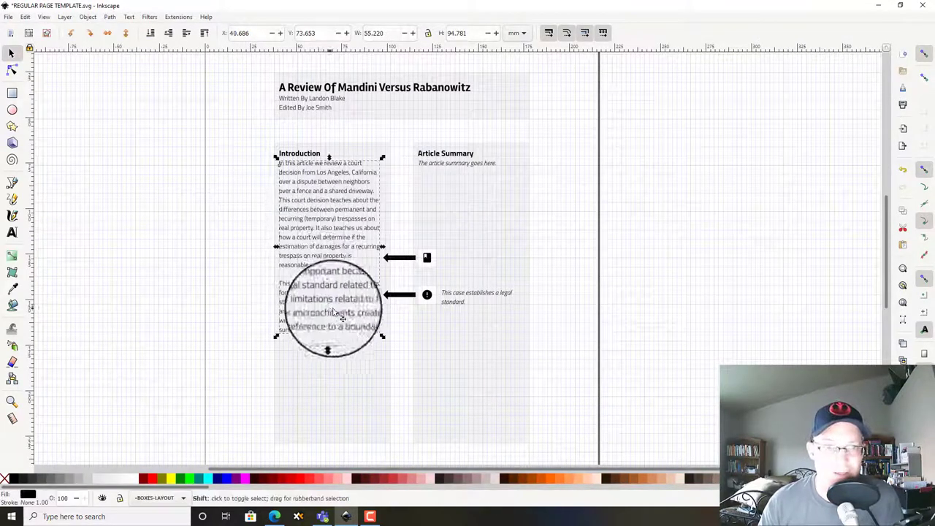
{"action": "left_click", "coordinate": [491, 172]}
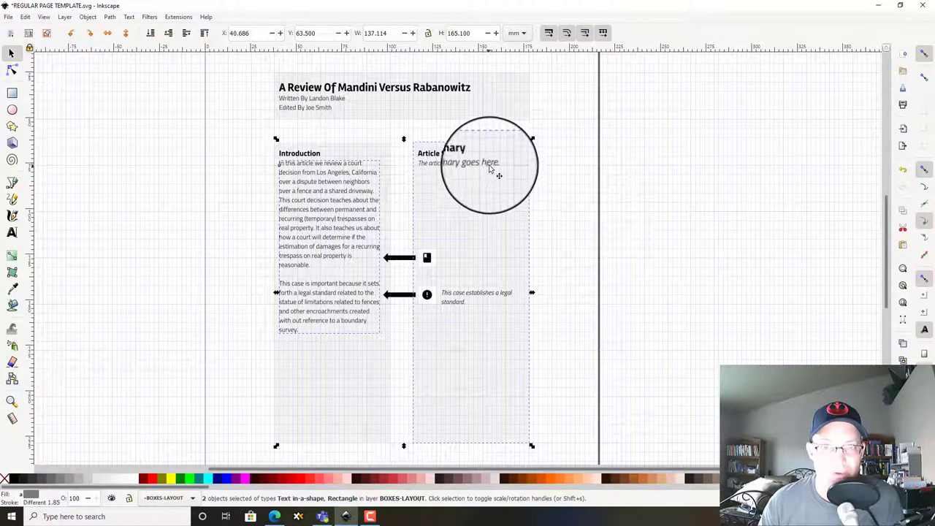
{"action": "left_click", "coordinate": [492, 175], "text": "ctrl"}
{"action": "left_click", "coordinate": [505, 302], "text": "shift"}
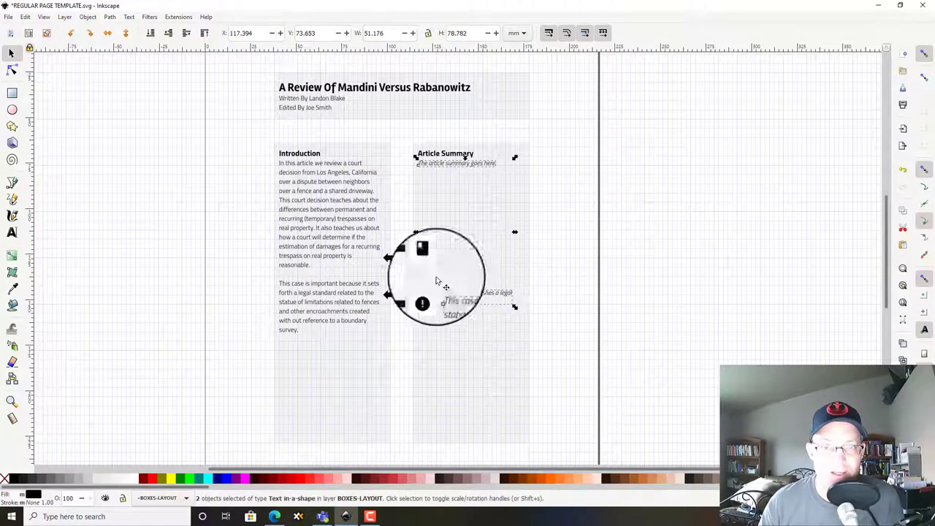
{"action": "left_click", "coordinate": [314, 220], "text": "shift"}
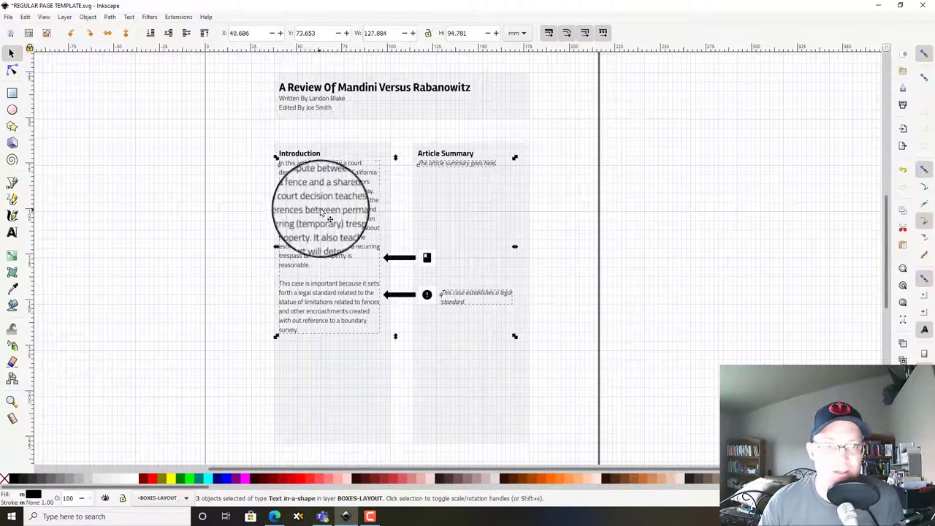
{"action": "left_click", "coordinate": [64, 17]}
{"action": "left_click", "coordinate": [121, 143]}
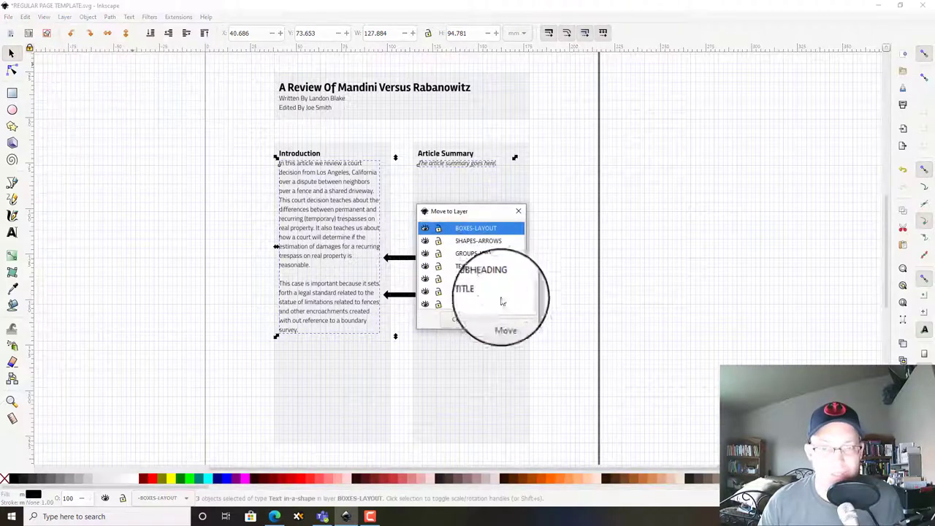
{"action": "left_click", "coordinate": [475, 266]}
{"action": "left_click", "coordinate": [502, 321]}
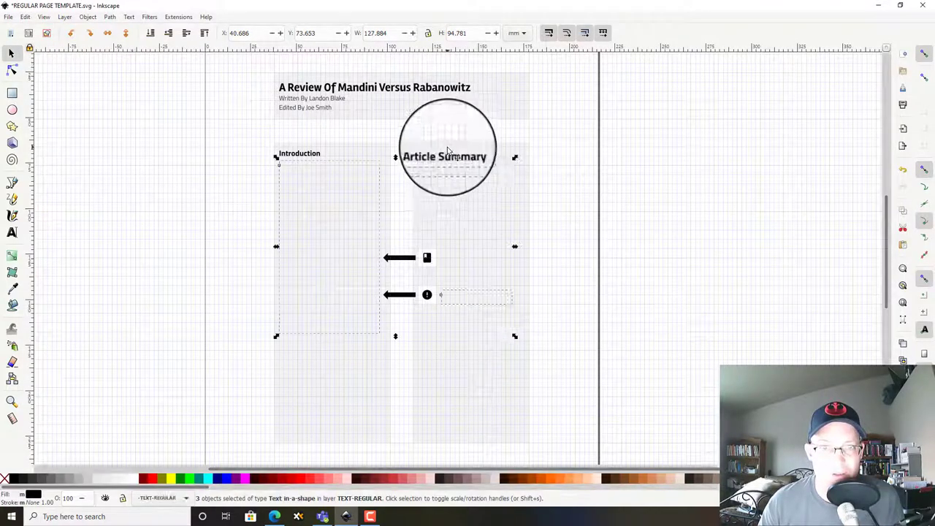
Step: Move the Introduction and Article Summary headings onto the TEXT-SUBHEADING layer
{"action": "left_click", "coordinate": [445, 155]}
{"action": "left_click", "coordinate": [301, 155], "text": "shift"}
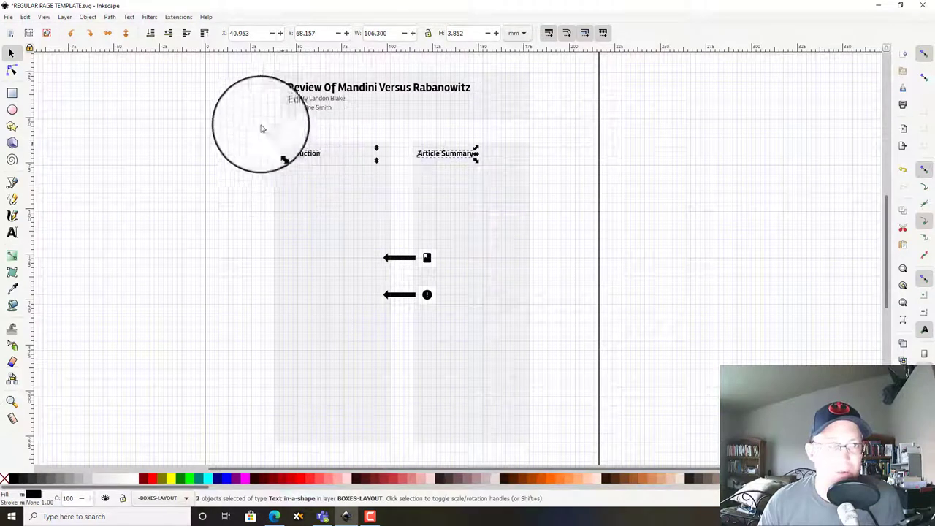
{"action": "left_click", "coordinate": [64, 17]}
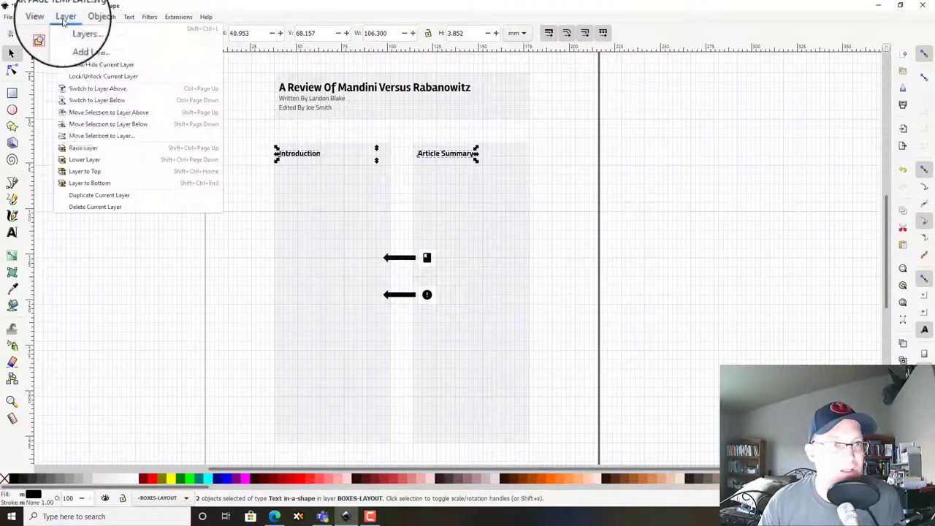
{"action": "left_click", "coordinate": [102, 136]}
{"action": "left_click", "coordinate": [478, 278]}
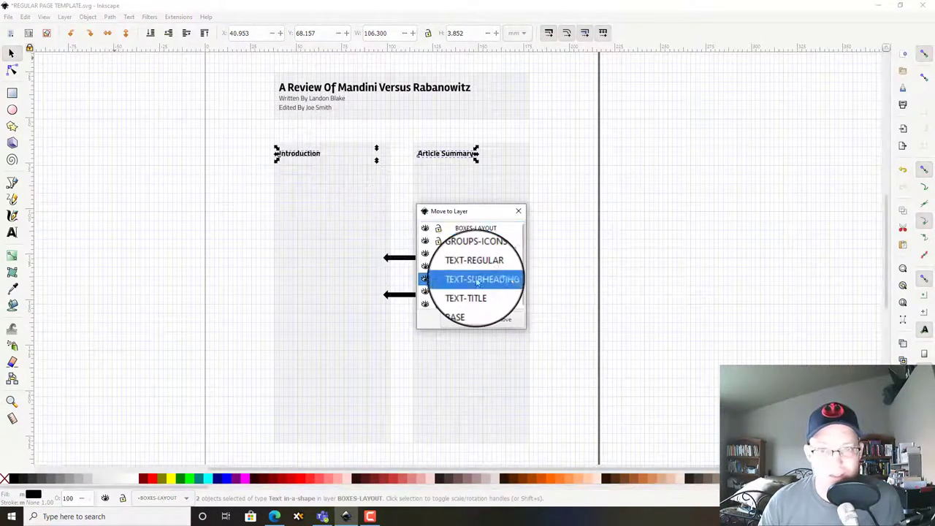
{"action": "left_click", "coordinate": [504, 319]}
Step: Move the article title onto the TEXT-TITLE layer
{"action": "left_click", "coordinate": [373, 89]}
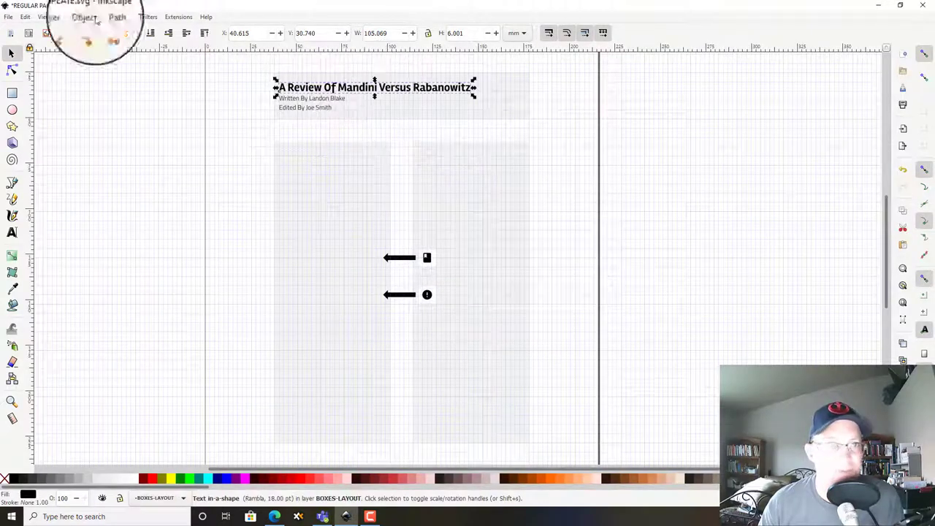
{"action": "left_click", "coordinate": [130, 17]}
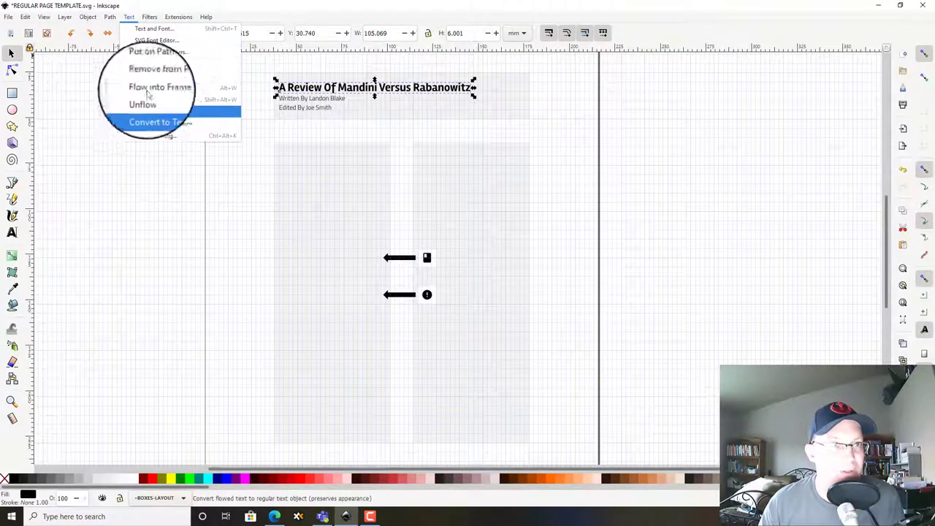
{"action": "left_click", "coordinate": [95, 136]}
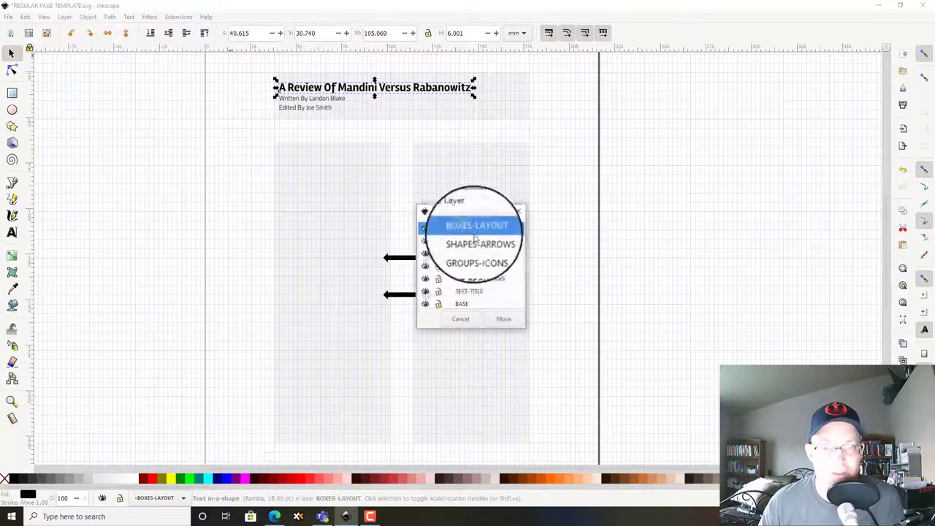
{"action": "left_click", "coordinate": [469, 295]}
{"action": "left_click", "coordinate": [497, 320]}
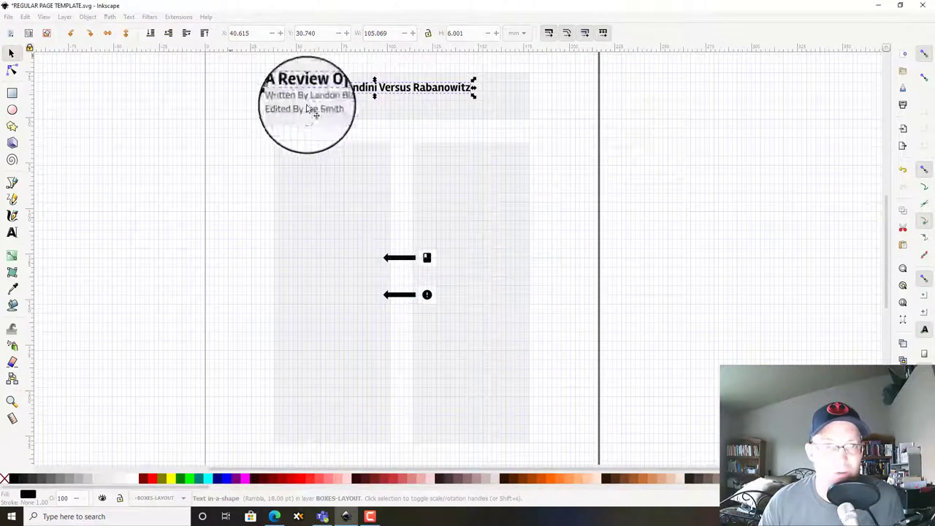
Step: Move the author and editor byline lines onto the TEXT-REGULAR layer
{"action": "left_click_drag", "start_coordinate": [232, 92], "coordinate": [374, 124]}
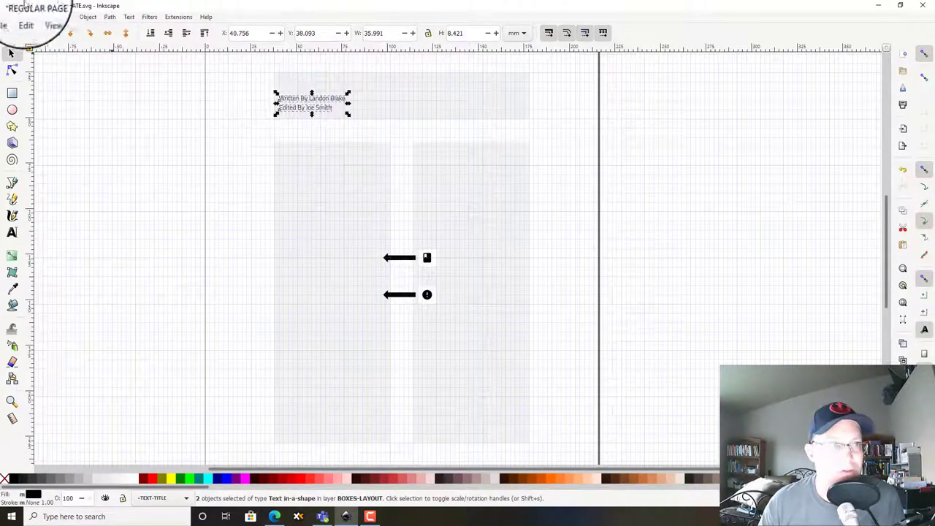
{"action": "left_click", "coordinate": [65, 16]}
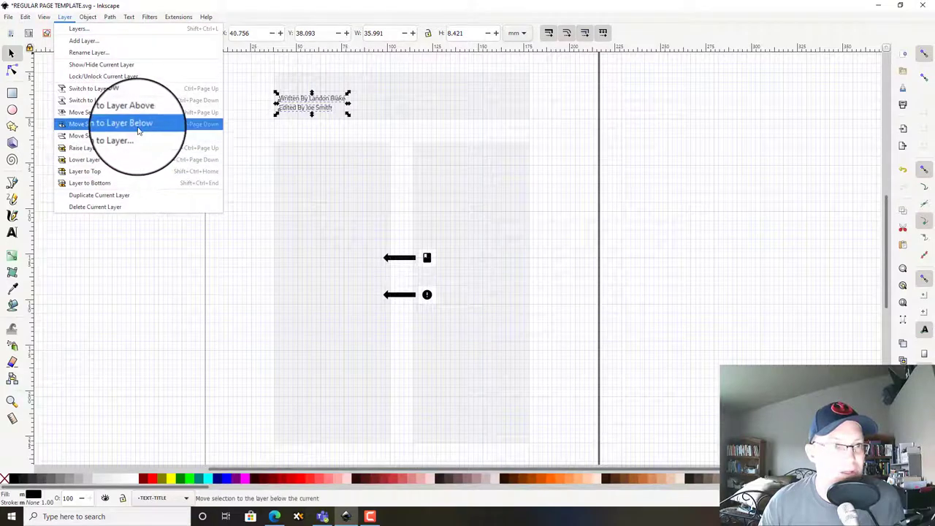
{"action": "left_click", "coordinate": [135, 137]}
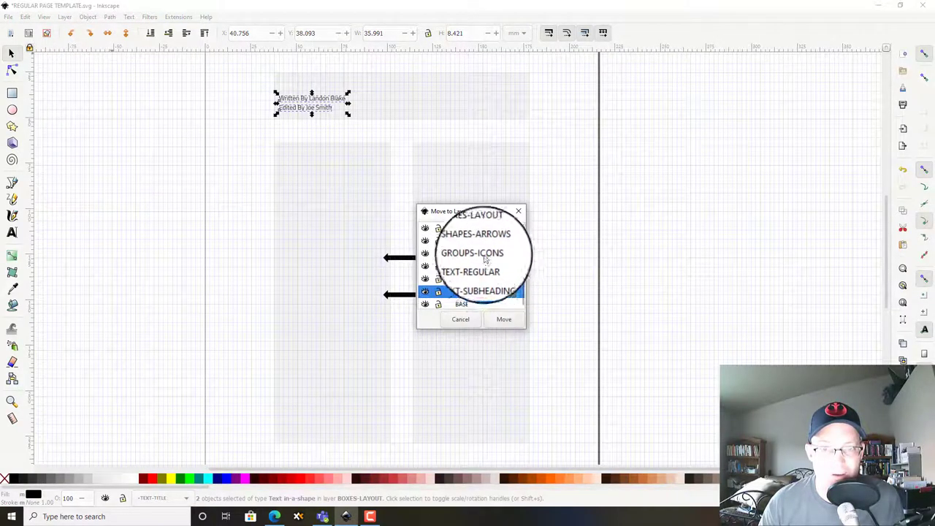
{"action": "left_click", "coordinate": [483, 267]}
{"action": "left_click", "coordinate": [502, 317]}
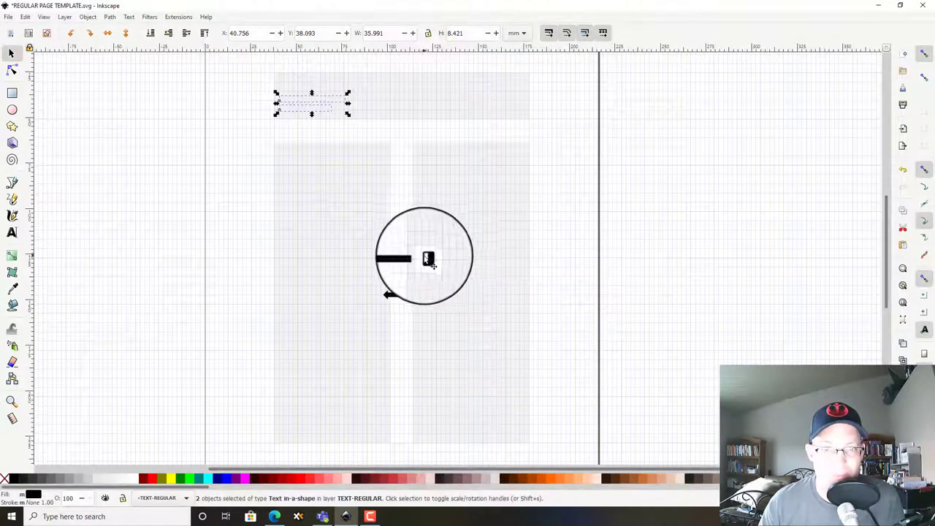
Step: Group the bookmark icon and the alert icon each with its backing square
{"action": "left_click_drag", "start_coordinate": [572, 295], "coordinate": [407, 246]}
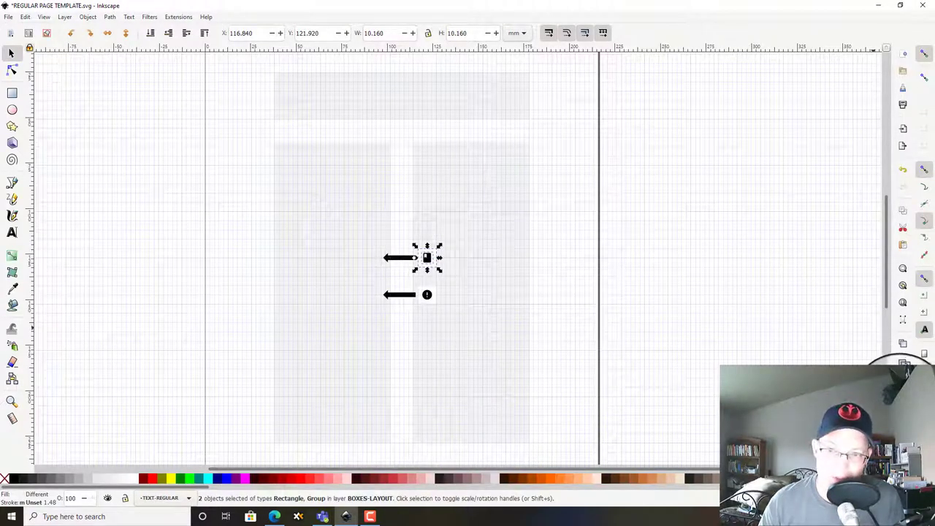
{"action": "key", "text": "ctrl+g"}
{"action": "left_click_drag", "start_coordinate": [676, 358], "coordinate": [445, 311]}
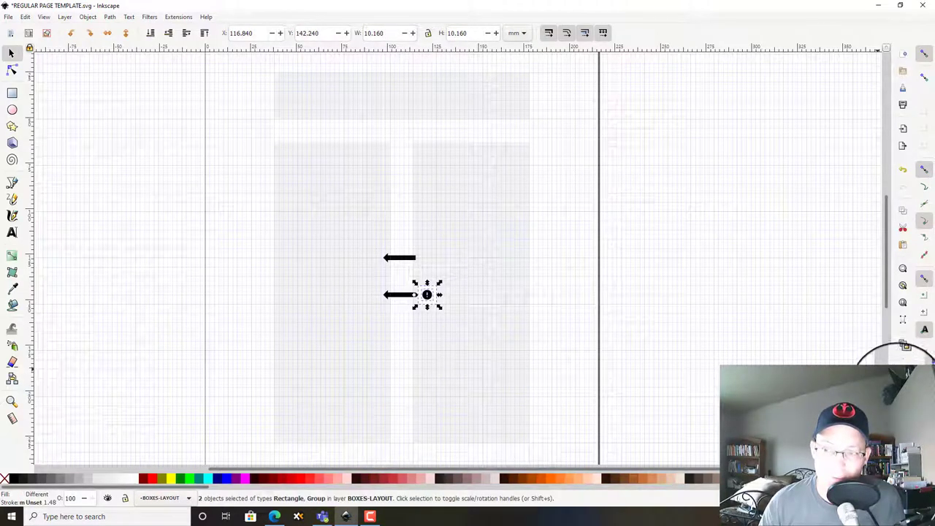
{"action": "key", "text": "ctrl+g"}
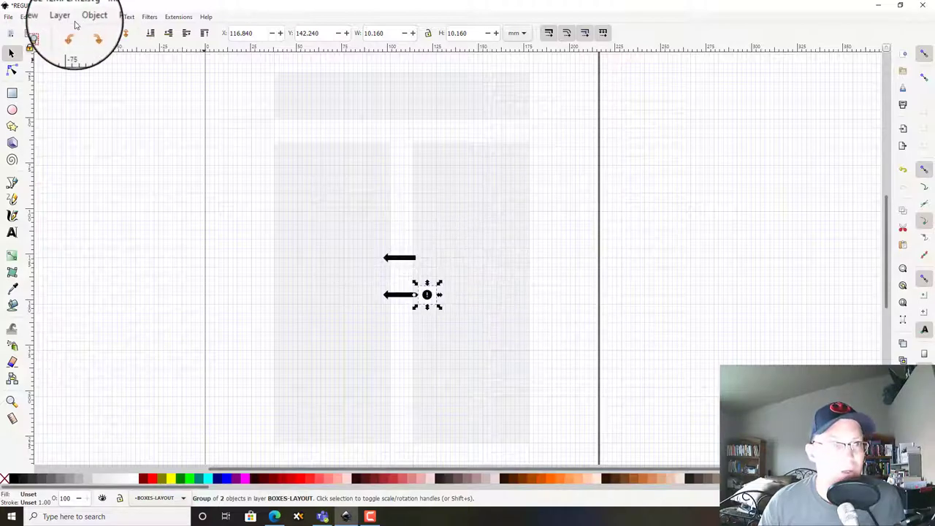
Step: Move the alert icon group onto the GROUPS-ICONS layer
{"action": "left_click", "coordinate": [60, 15]}
{"action": "left_click", "coordinate": [95, 138]}
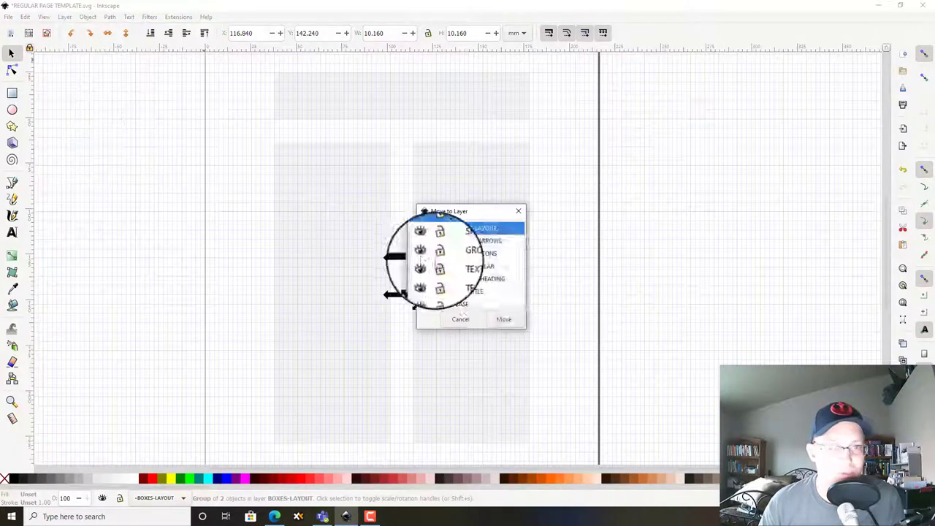
{"action": "left_click", "coordinate": [483, 253]}
{"action": "left_click", "coordinate": [504, 319]}
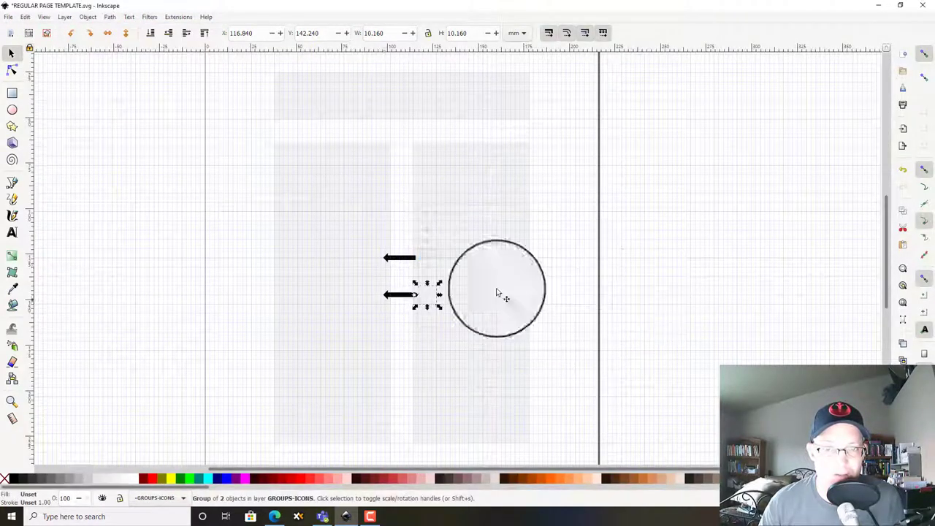
Step: Move both black arrows onto the SHAPES-ARROWS layer and clear the selection
{"action": "key", "text": "ctrl+z"}
{"action": "key", "text": "ctrl+z"}
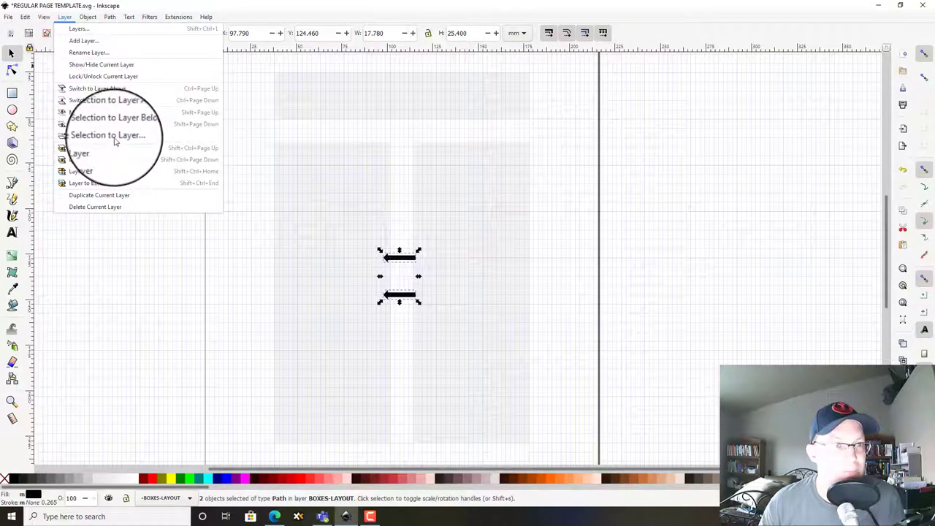
{"action": "left_click", "coordinate": [114, 137]}
{"action": "left_click", "coordinate": [479, 241]}
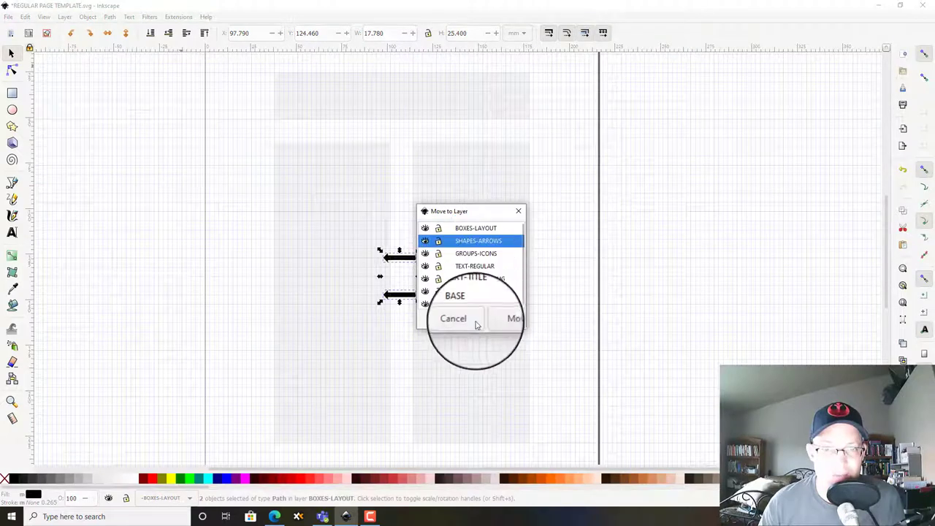
{"action": "left_click", "coordinate": [511, 319]}
{"action": "left_click", "coordinate": [520, 356]}
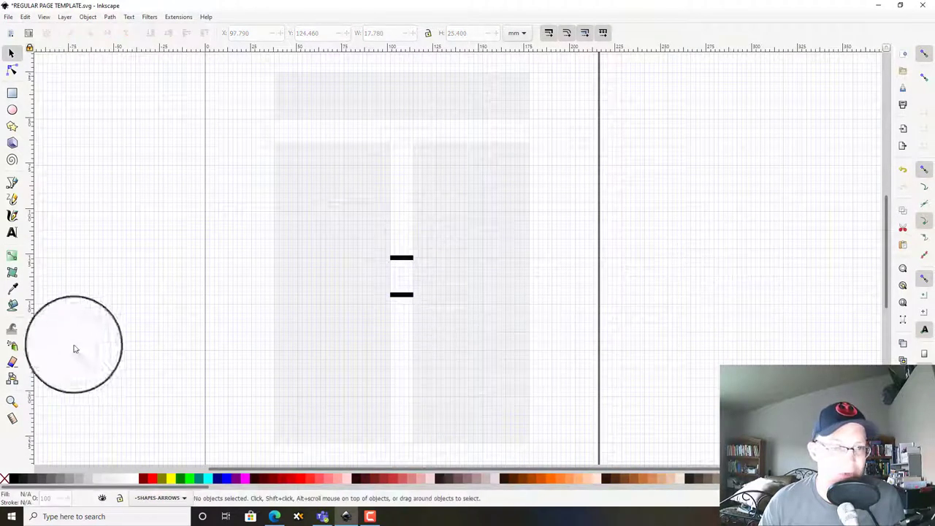
Step: Lower BOXES-LAYOUT to the bottom of the layer stack, then raise it just above BASE
{"action": "left_click", "coordinate": [70, 20]}
{"action": "left_click", "coordinate": [80, 31]}
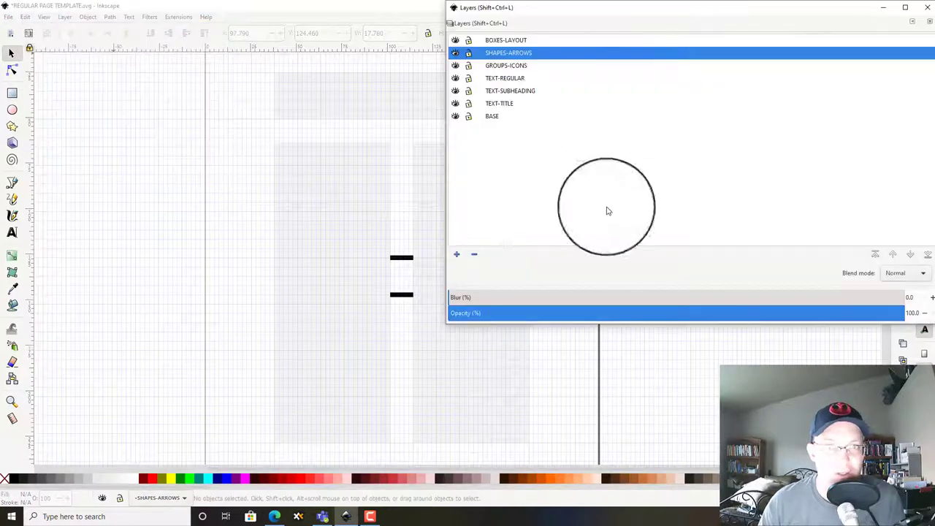
{"action": "left_click", "coordinate": [517, 43]}
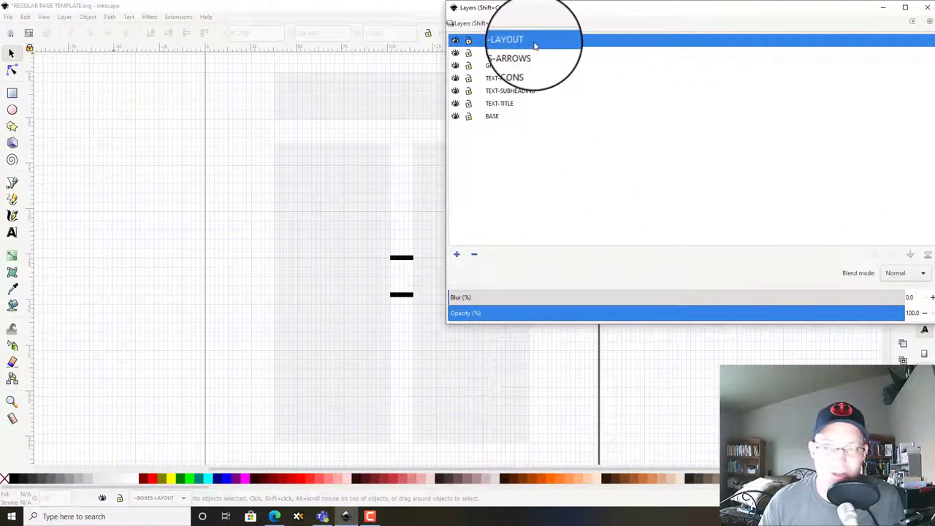
{"action": "left_click", "coordinate": [927, 254]}
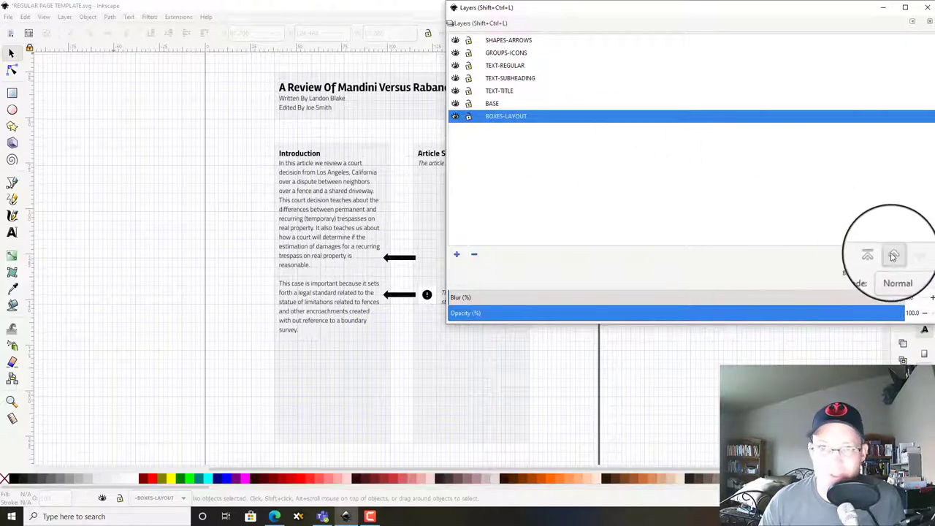
{"action": "left_click", "coordinate": [892, 255]}
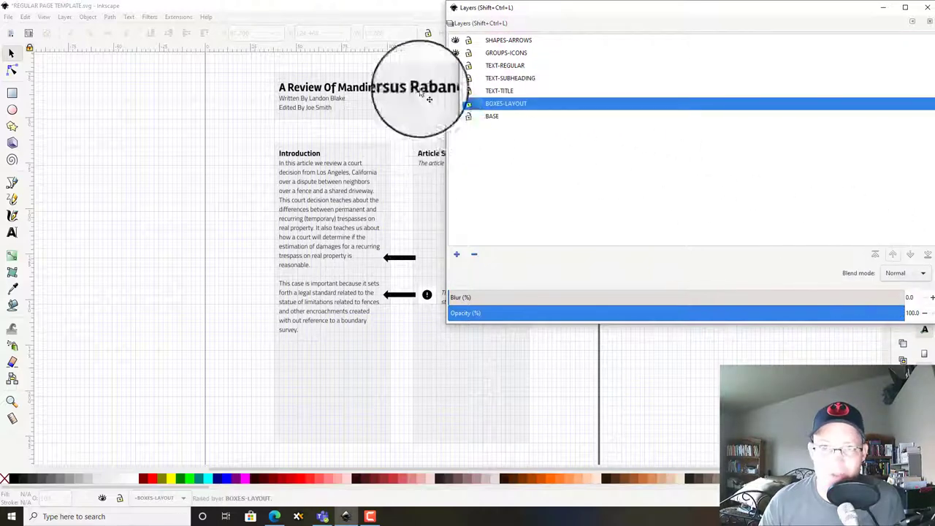
{"action": "left_click", "coordinate": [928, 13]}
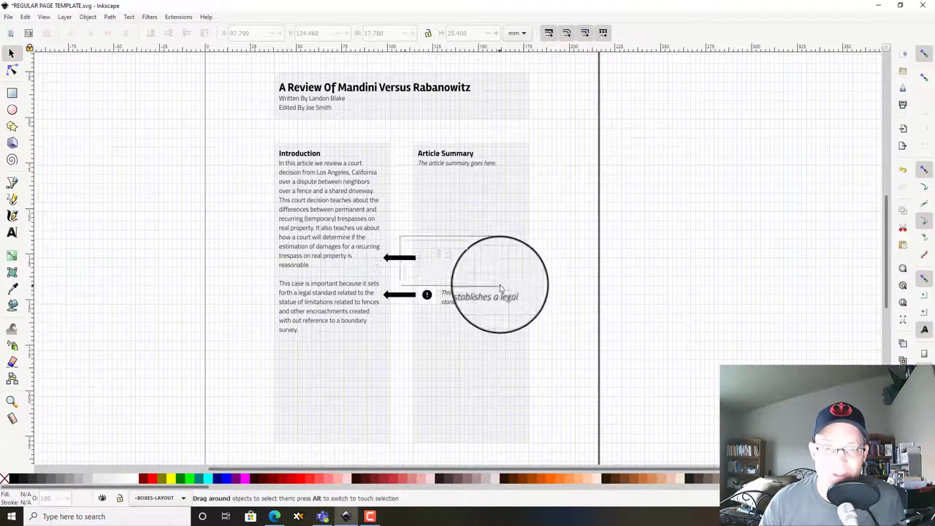
Step: Move the bookmark icon-and-square group onto GROUPS-ICONS beside the alert group
{"action": "left_click", "coordinate": [420, 269]}
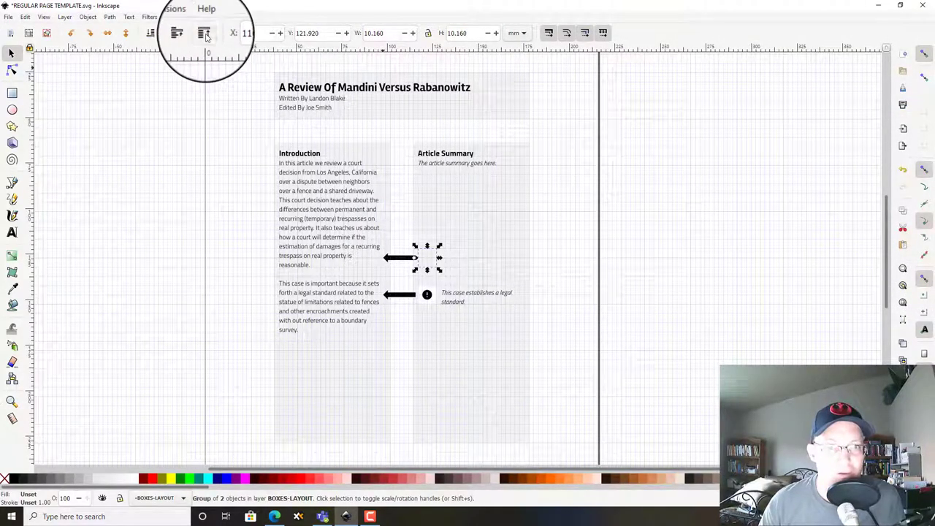
{"action": "key", "text": "Escape"}
{"action": "left_click", "coordinate": [428, 259]}
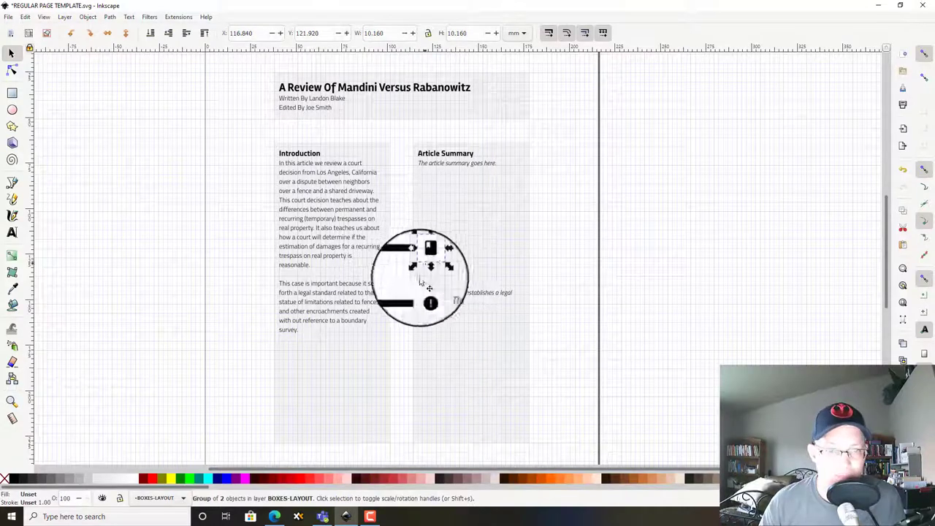
{"action": "left_click", "coordinate": [64, 16]}
{"action": "left_click", "coordinate": [110, 136]}
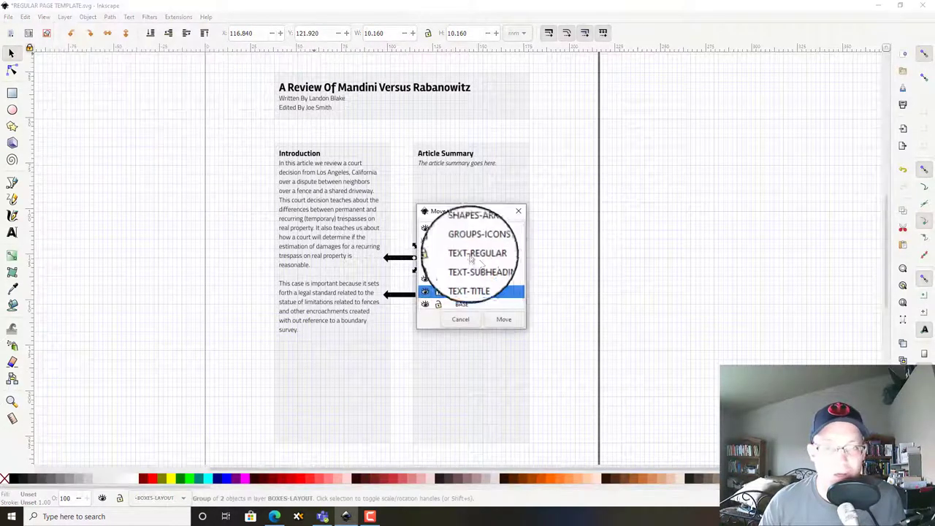
{"action": "left_click", "coordinate": [471, 242]}
{"action": "left_click", "coordinate": [504, 319]}
{"action": "key", "text": "Escape"}
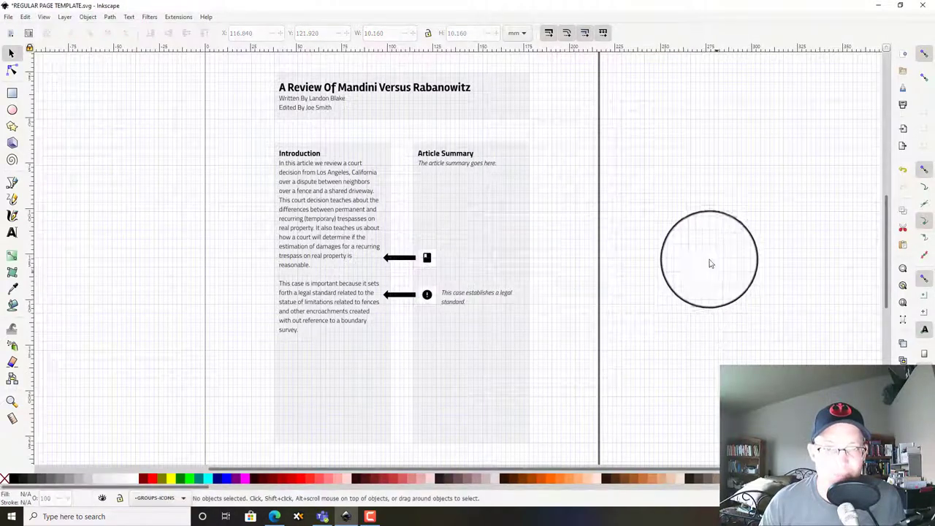
Step: Select the legal-standard callout text
{"action": "scroll", "coordinate": [394, 256], "scroll_direction": "down", "scroll_amount": 1}
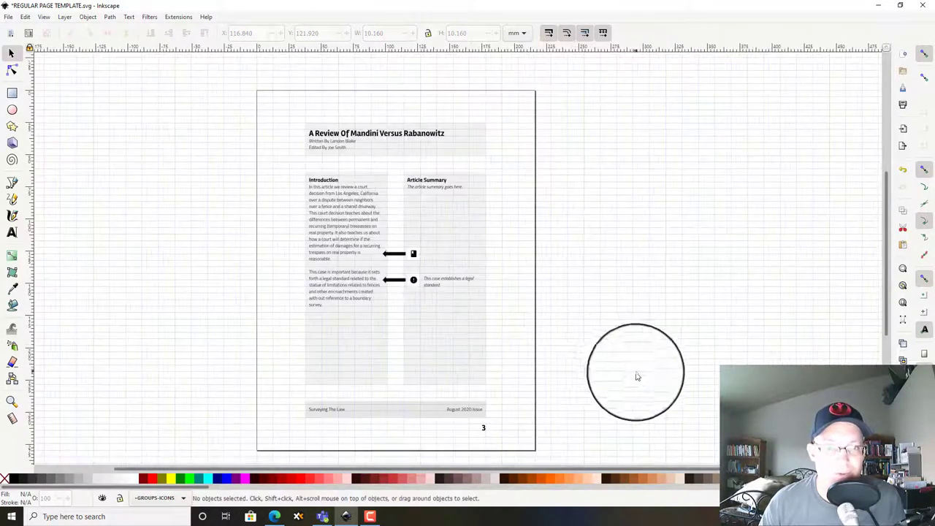
{"action": "scroll", "coordinate": [614, 387], "scroll_direction": "up", "scroll_amount": 1}
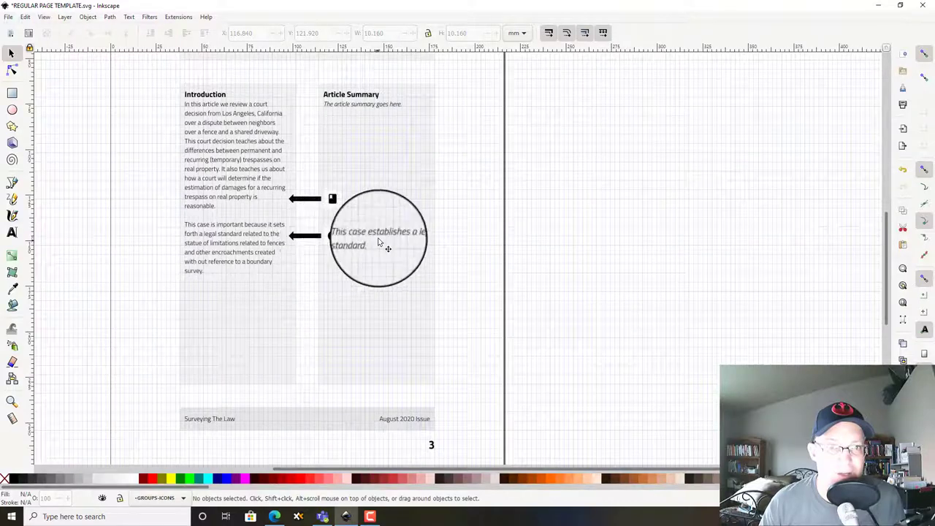
{"action": "left_click", "coordinate": [363, 238]}
{"action": "scroll", "coordinate": [363, 239], "scroll_direction": "left", "scroll_amount": 4}
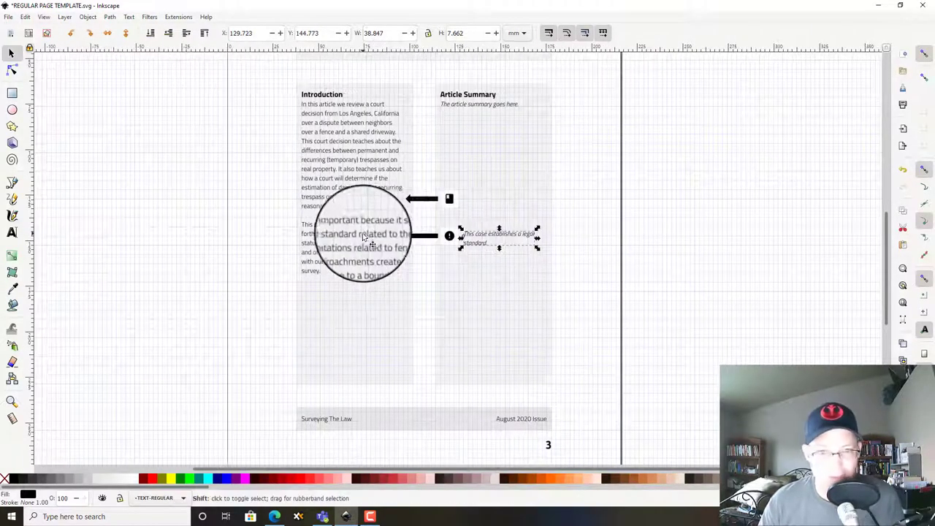
{"action": "scroll", "coordinate": [509, 239], "scroll_direction": "up", "scroll_amount": 2}
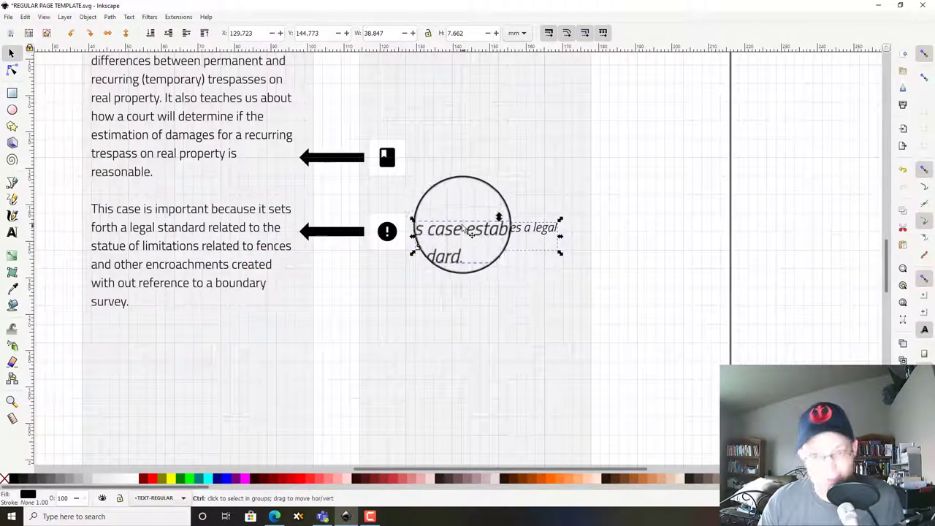
Step: Duplicate the legal-standard caption and Article Summary heading beside the bookmark icon, undoing a stray box move
{"action": "left_click_drag", "start_coordinate": [426, 229], "coordinate": [422, 180]}
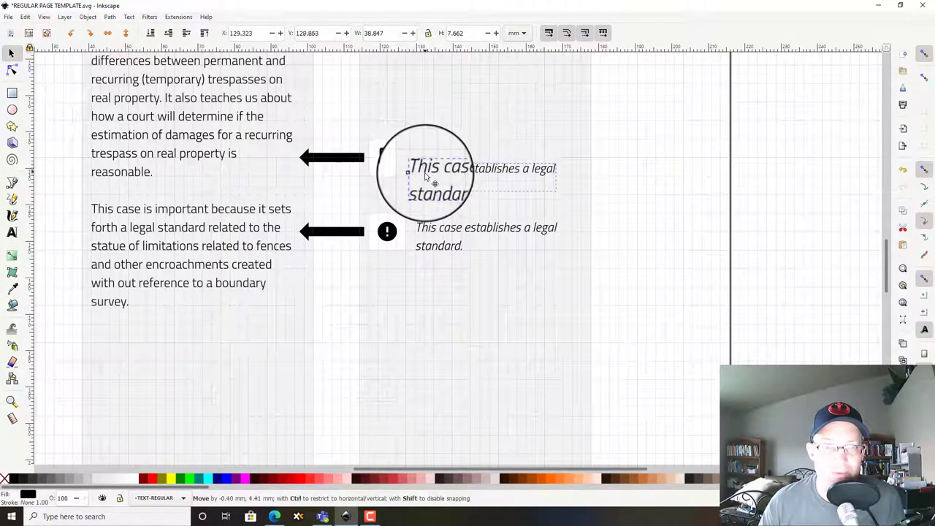
{"action": "scroll", "coordinate": [398, 144], "scroll_direction": "up", "scroll_amount": 5}
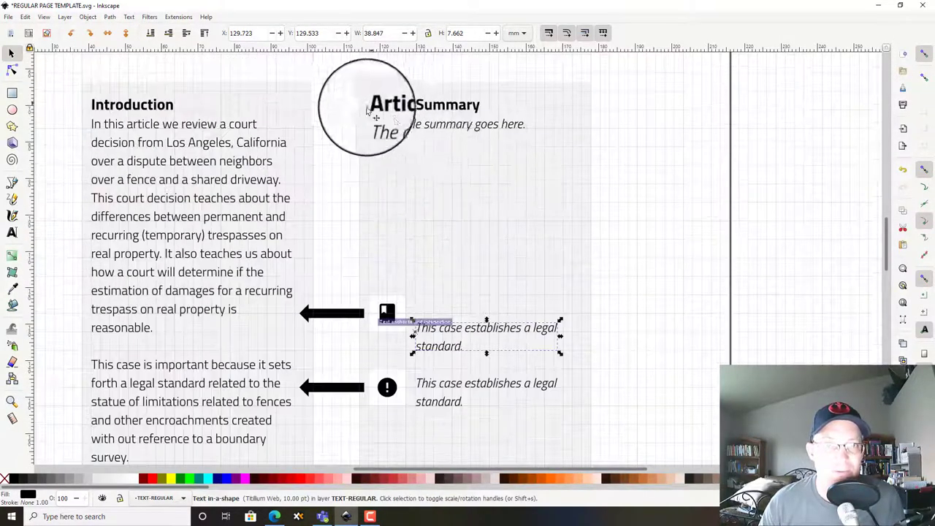
{"action": "left_click", "coordinate": [399, 108]}
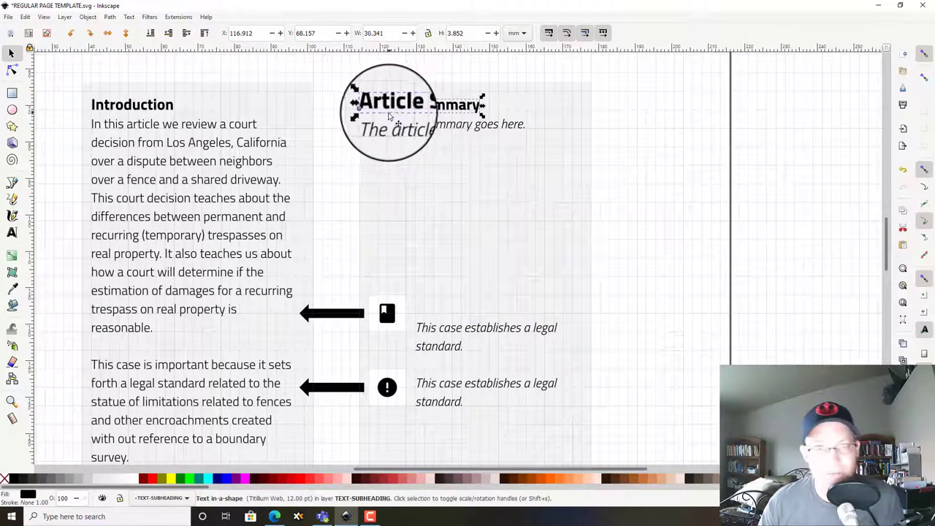
{"action": "left_click", "coordinate": [423, 285]}
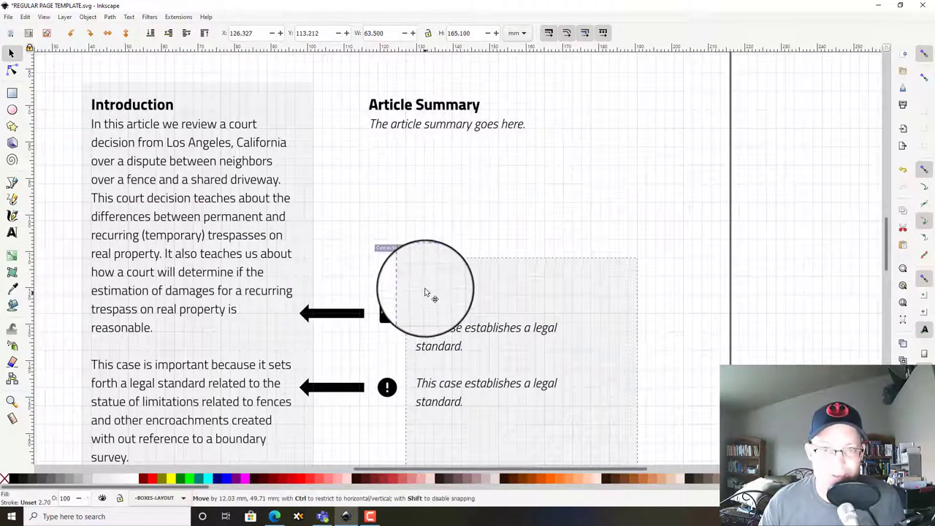
{"action": "left_click", "coordinate": [903, 181]}
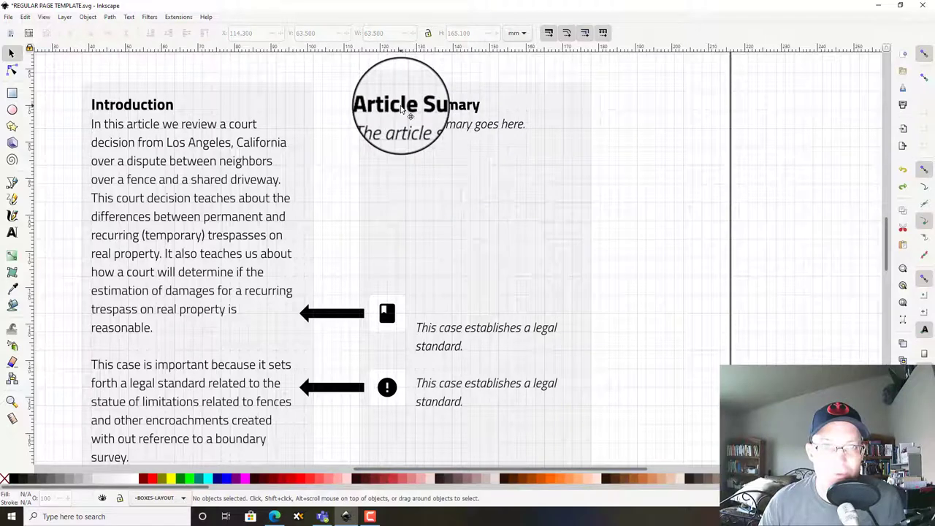
{"action": "left_click_drag", "start_coordinate": [397, 112], "coordinate": [454, 315]}
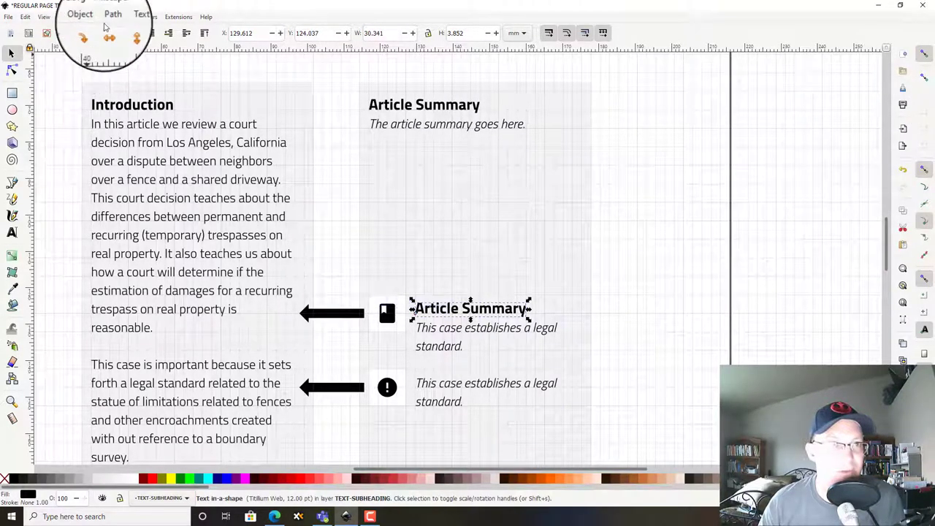
Step: Change the bookmark callout heading to 'Recurring Tresspass' via Text and Font
{"action": "left_click", "coordinate": [128, 16]}
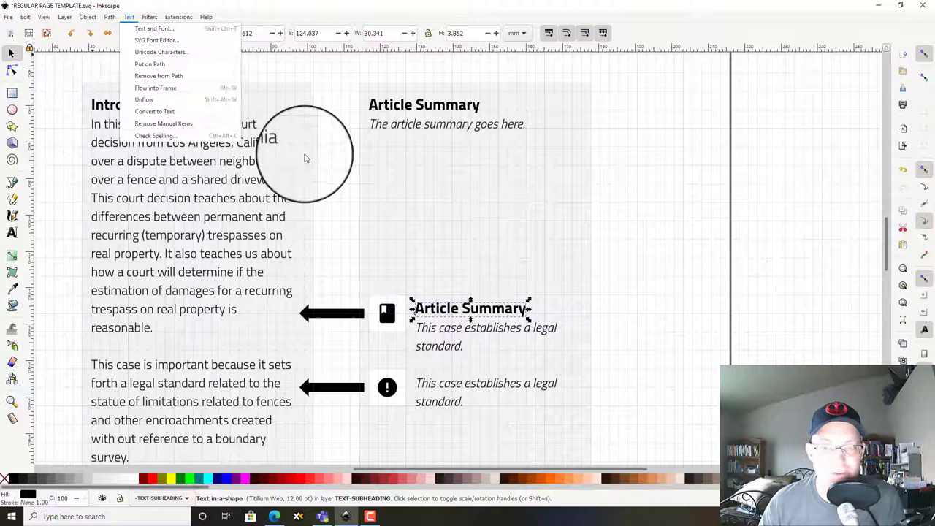
{"action": "left_click", "coordinate": [157, 29]}
{"action": "key", "text": "ctrl+a"}
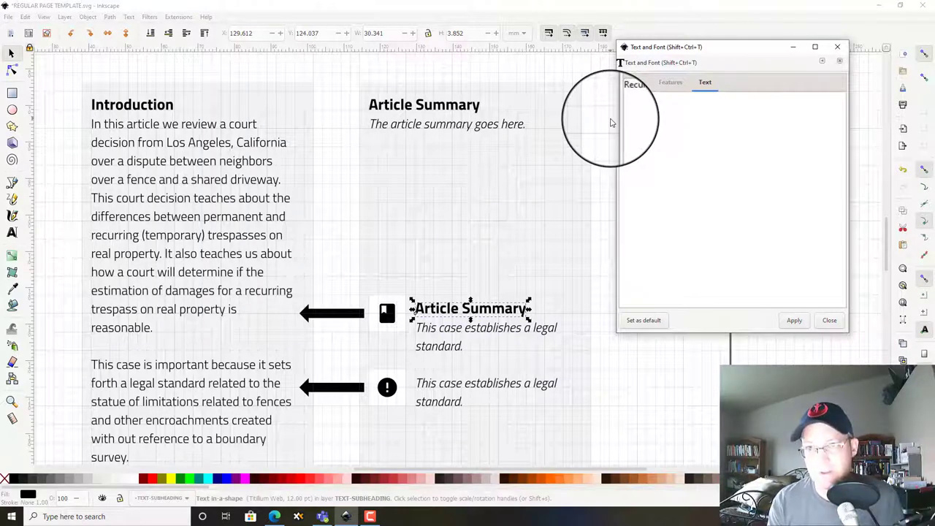
{"action": "type", "text": "spass"}
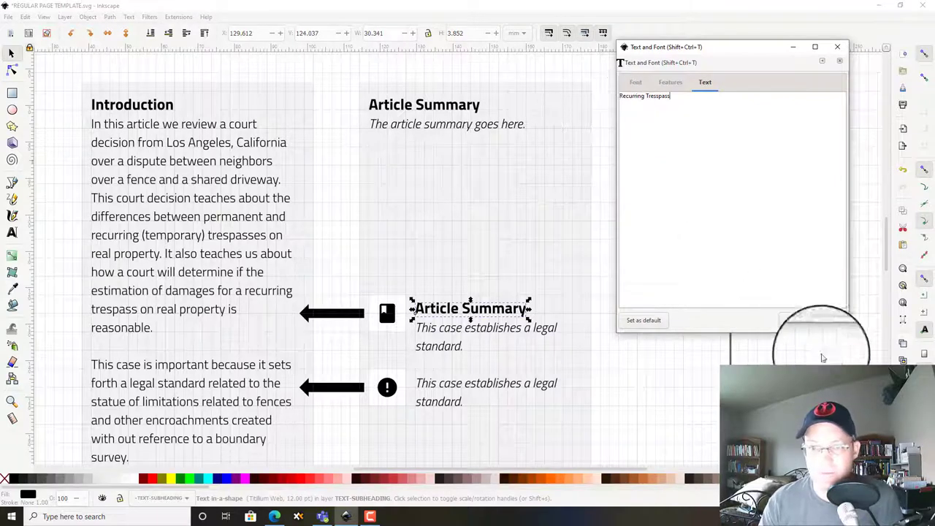
{"action": "left_click", "coordinate": [797, 310]}
Step: Replace the callout's body text with 'Definition goes here.'
{"action": "left_click", "coordinate": [501, 327]}
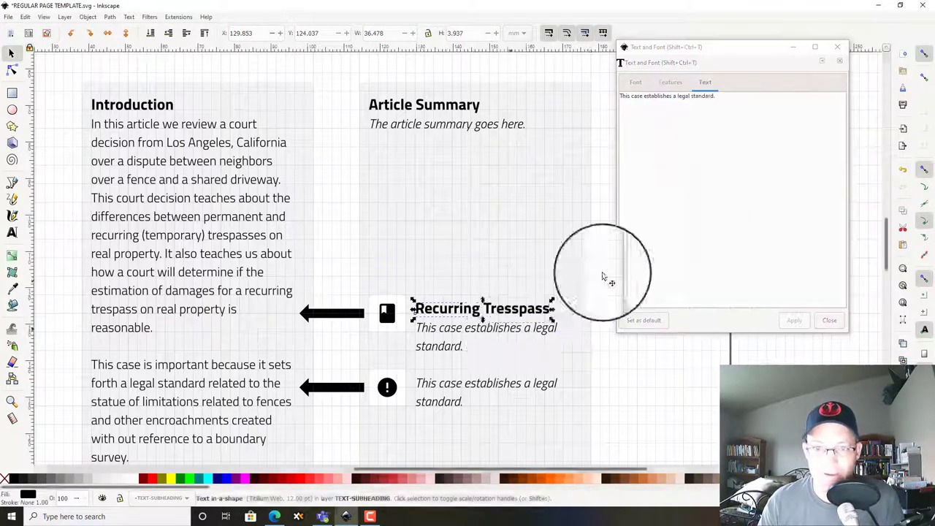
{"action": "left_click", "coordinate": [736, 147]}
{"action": "key", "text": "ctrl+a"}
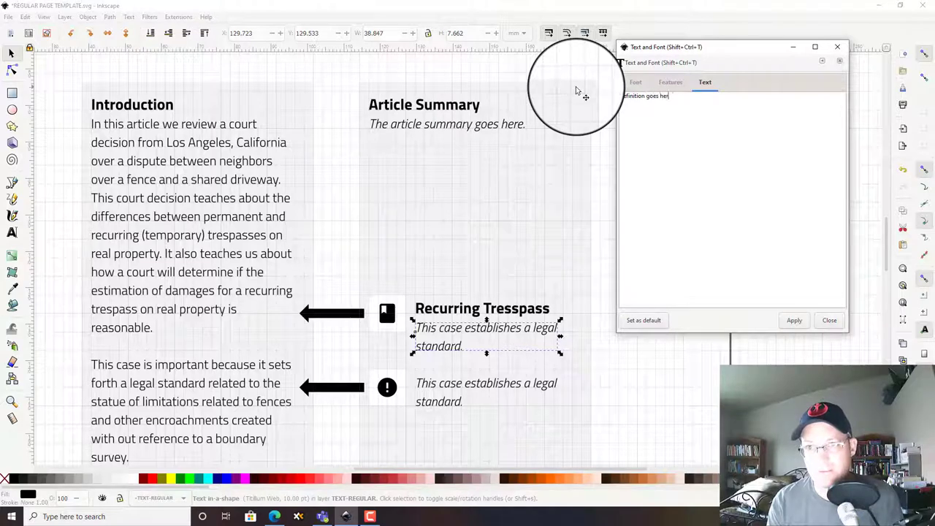
{"action": "left_click", "coordinate": [798, 322]}
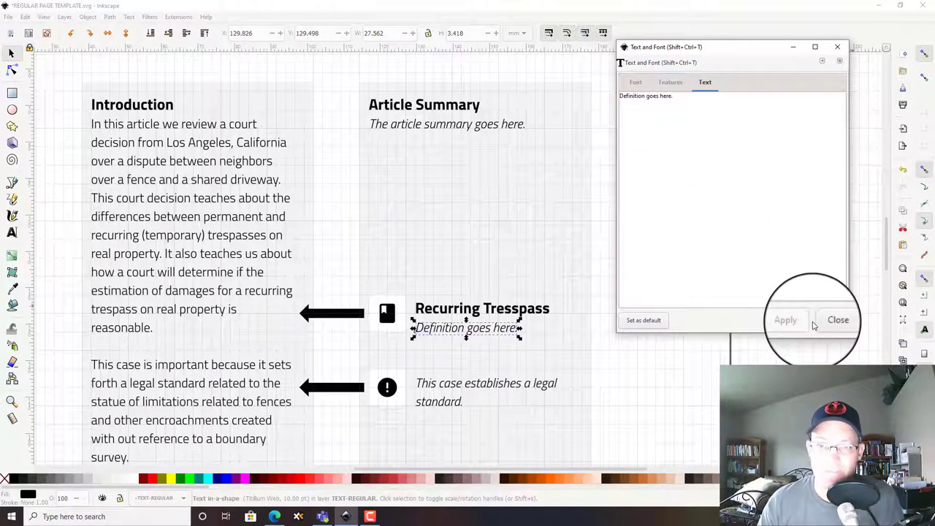
{"action": "left_click", "coordinate": [839, 316]}
{"action": "left_click", "coordinate": [660, 229]}
{"action": "scroll", "coordinate": [660, 284], "scroll_direction": "down", "scroll_amount": 2}
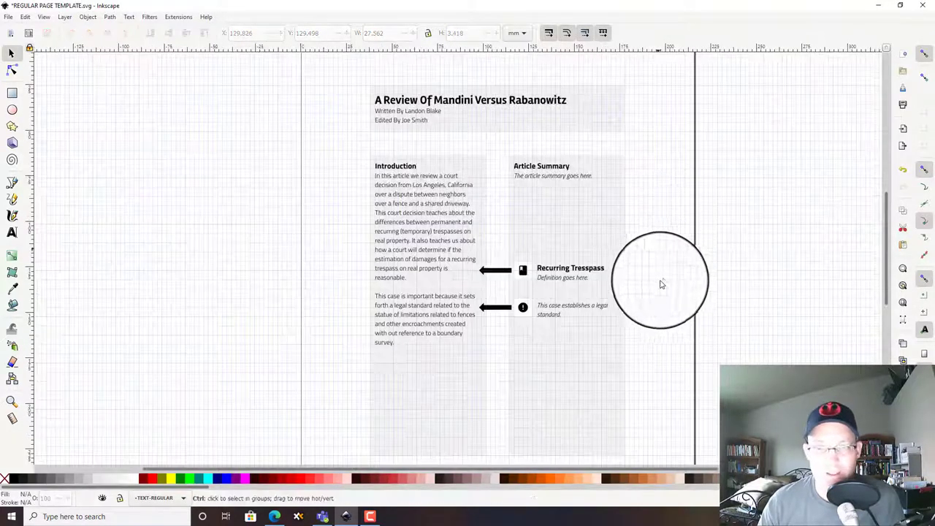
{"action": "left_click_drag", "start_coordinate": [659, 284], "coordinate": [600, 260]}
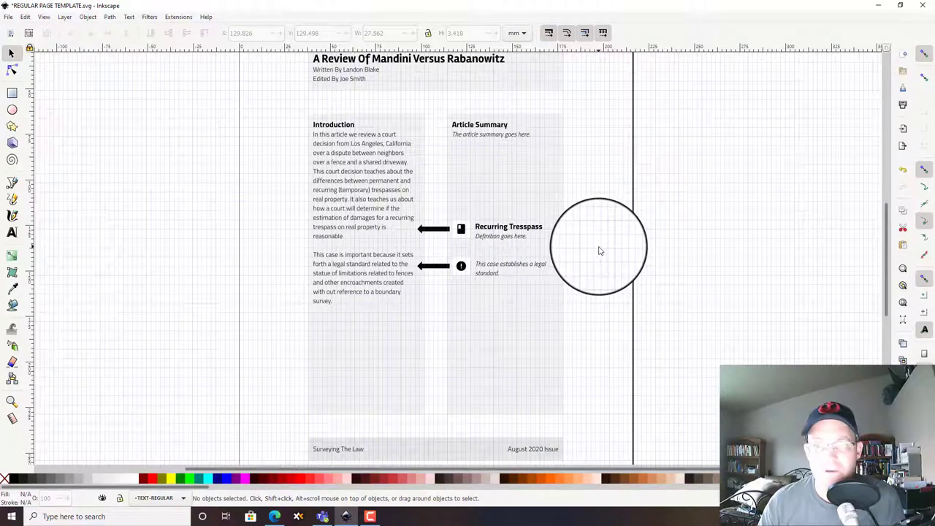
{"action": "scroll", "coordinate": [580, 284], "scroll_direction": "up", "scroll_amount": 1}
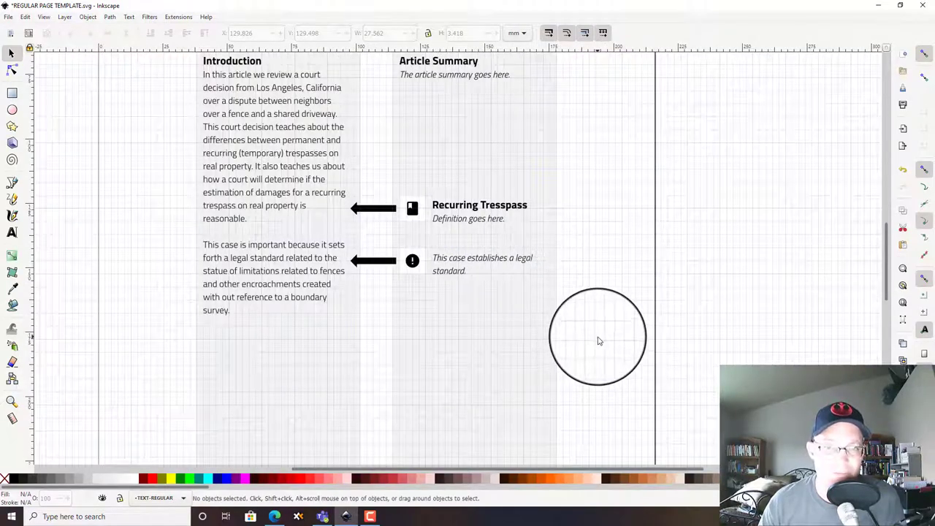
{"action": "scroll", "coordinate": [597, 336], "scroll_direction": "down", "scroll_amount": 3}
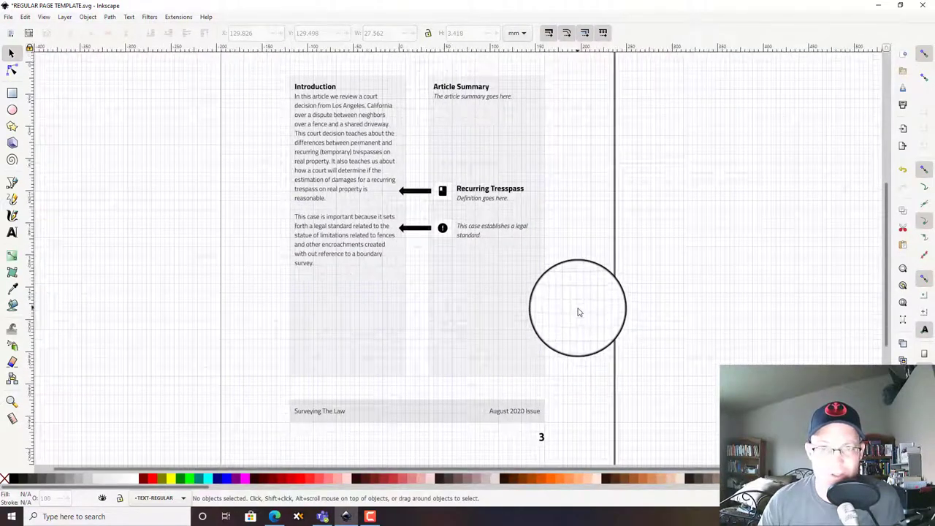
{"action": "scroll", "coordinate": [578, 313], "scroll_direction": "down", "scroll_amount": 2}
{"action": "scroll", "coordinate": [578, 309], "scroll_direction": "up", "scroll_amount": 1}
{"action": "left_click_drag", "start_coordinate": [577, 309], "coordinate": [538, 327]}
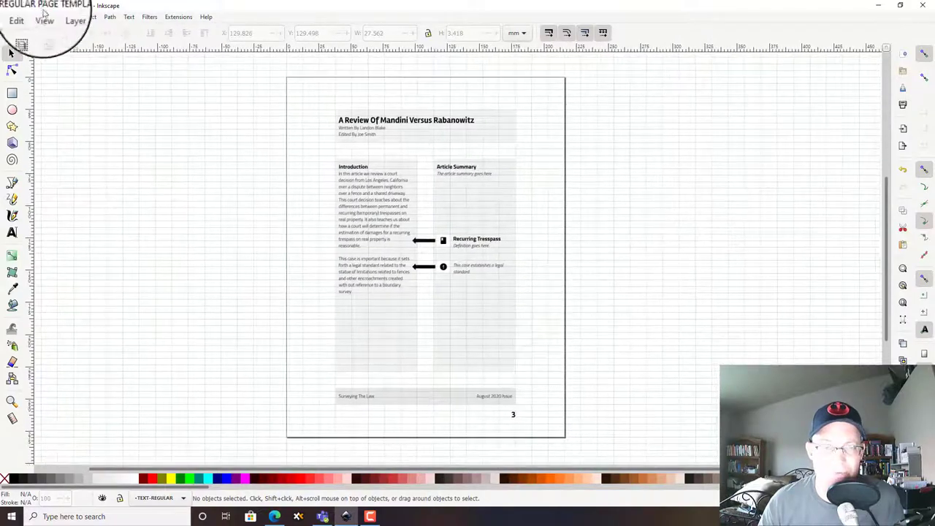
Step: Save the template, export it as REGULAR PAGE TEMPLATE.pdf replacing the old file, then minimize Inkscape
{"action": "left_click", "coordinate": [9, 16]}
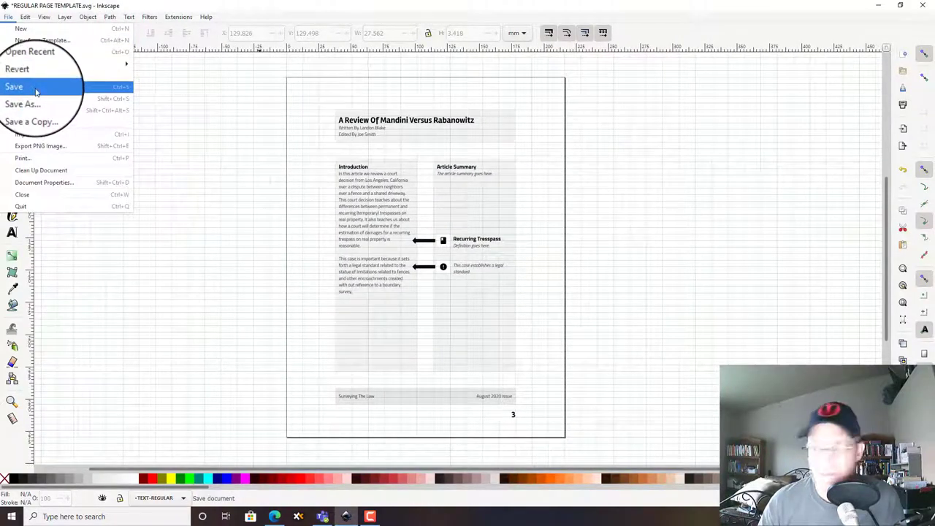
{"action": "left_click", "coordinate": [30, 81]}
{"action": "left_click", "coordinate": [9, 17]}
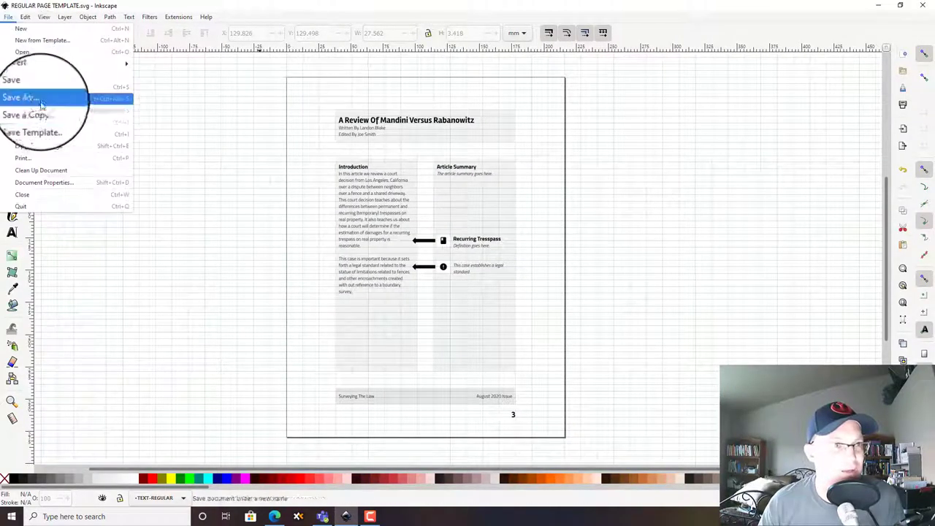
{"action": "left_click", "coordinate": [22, 96]}
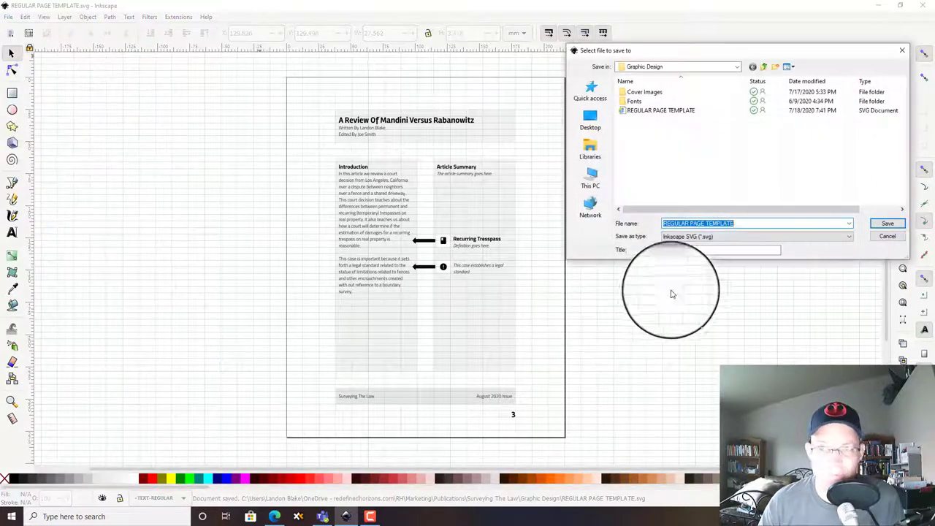
{"action": "left_click", "coordinate": [716, 236]}
{"action": "left_click", "coordinate": [691, 354]}
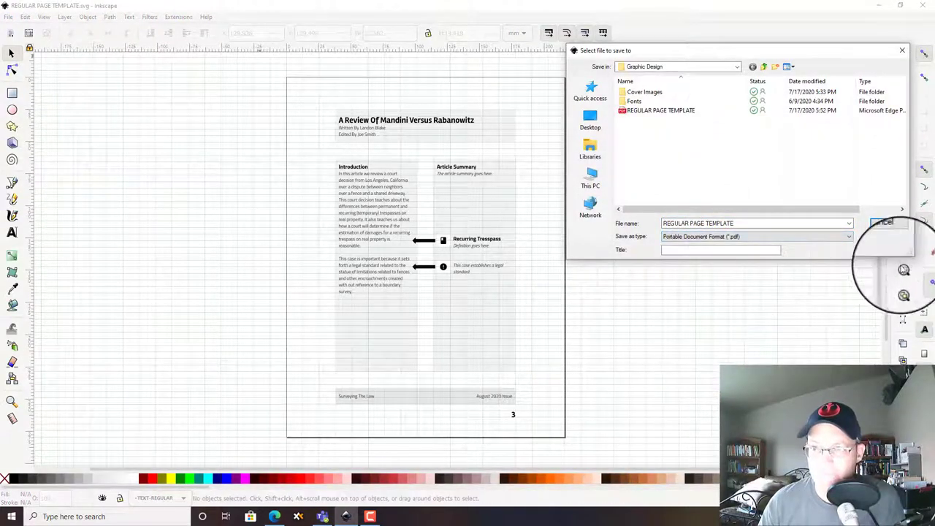
{"action": "left_click", "coordinate": [887, 222]}
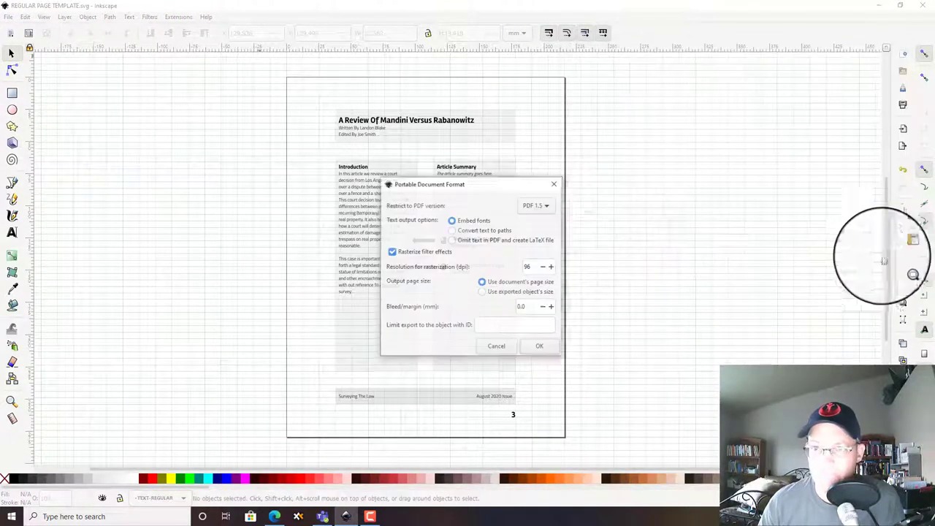
{"action": "left_click", "coordinate": [540, 347]}
{"action": "left_click", "coordinate": [548, 308]}
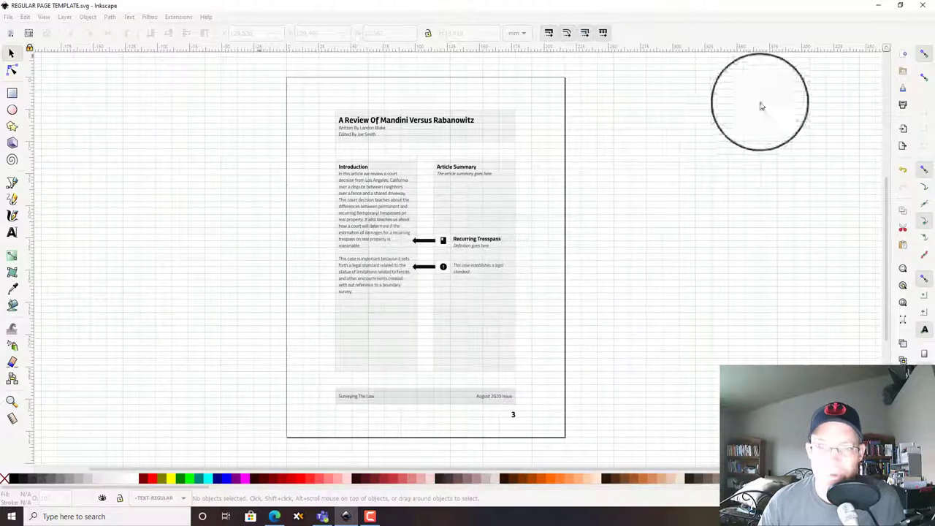
{"action": "left_click", "coordinate": [879, 5]}
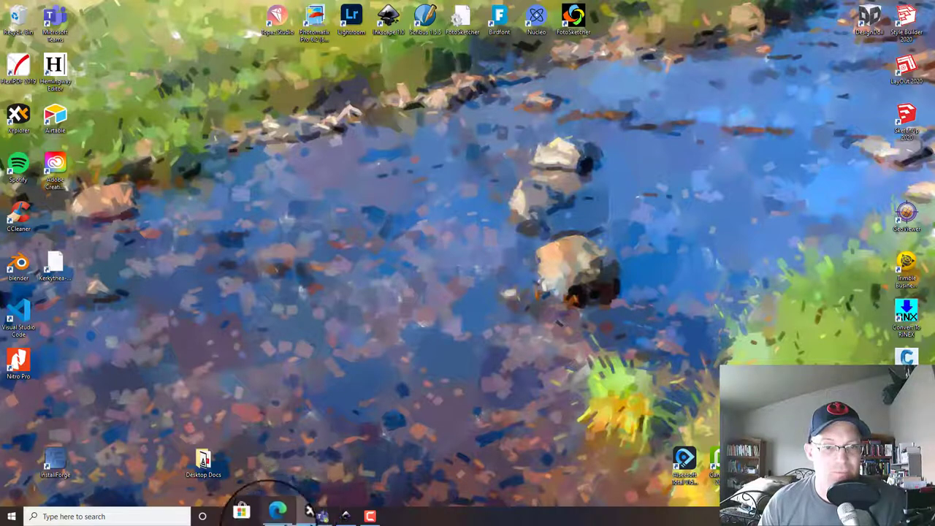
Step: Bring up XYplorer and collapse the folder tree back to the user's home folder
{"action": "mouse_move", "coordinate": [297, 515]}
{"action": "left_click", "coordinate": [299, 472]}
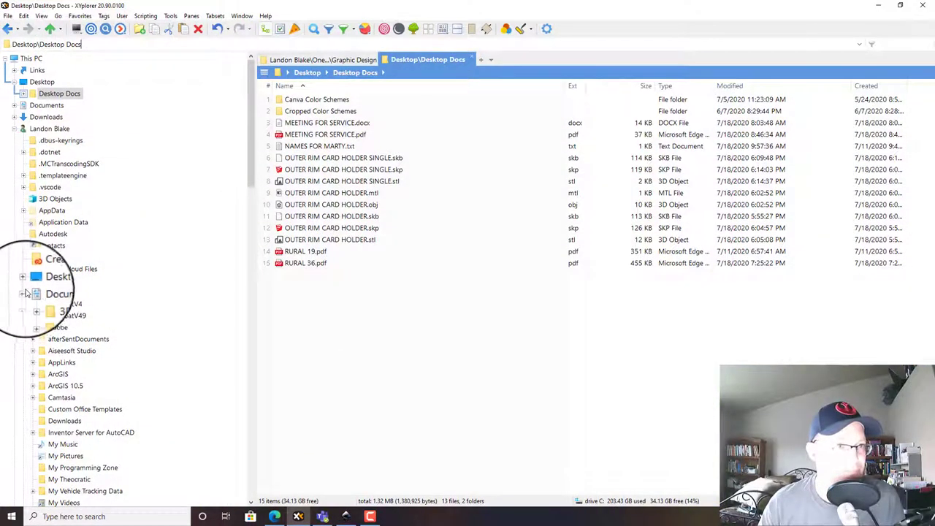
{"action": "left_click", "coordinate": [24, 293]}
{"action": "left_click", "coordinate": [23, 129]}
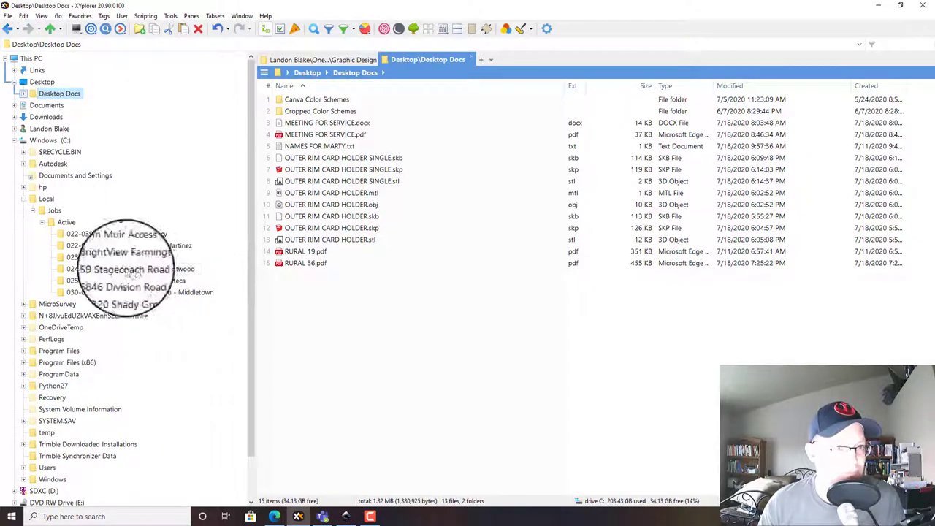
{"action": "left_click", "coordinate": [32, 210]}
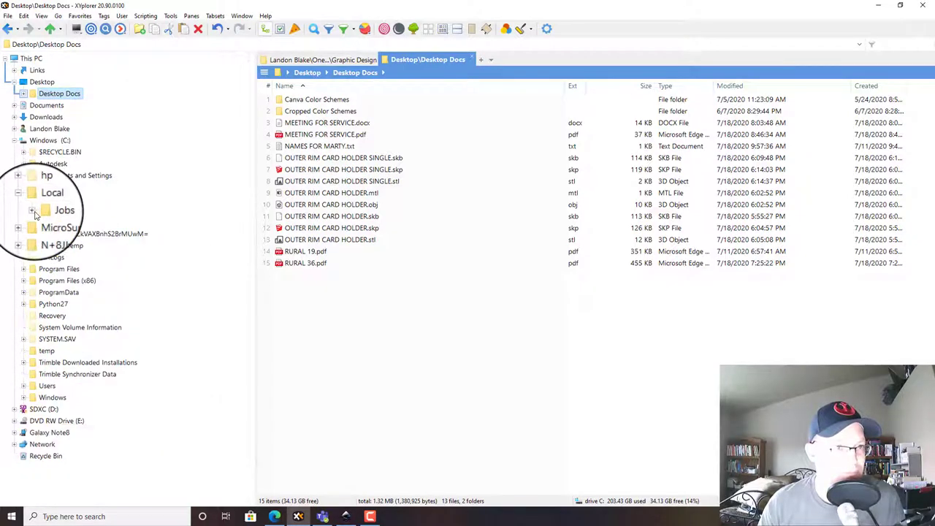
{"action": "left_click", "coordinate": [15, 143]}
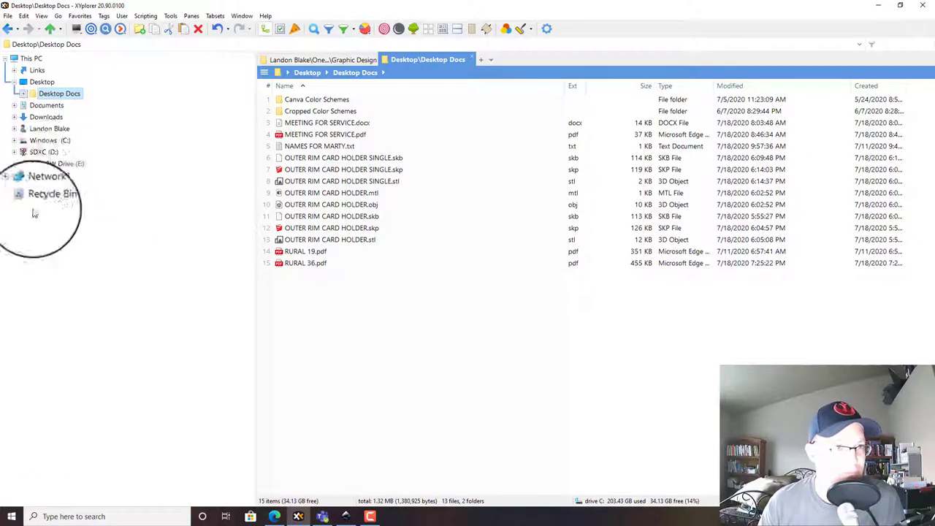
{"action": "left_click", "coordinate": [48, 128]}
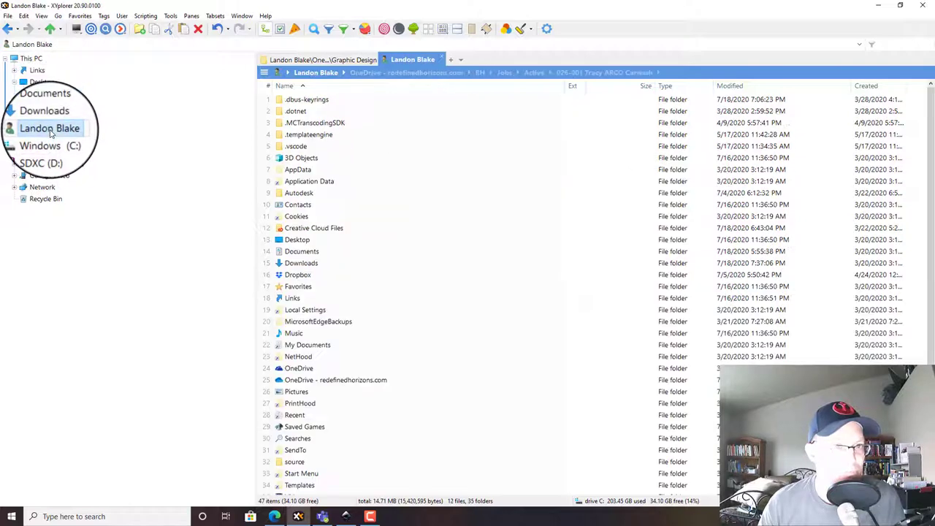
Step: Open OneDrive > RH > Marketing > Publications > Surveying The Law > Graphic Design and the REGULAR PAGE TEMPLATE PDF
{"action": "double_click", "coordinate": [331, 380]}
{"action": "double_click", "coordinate": [292, 134]}
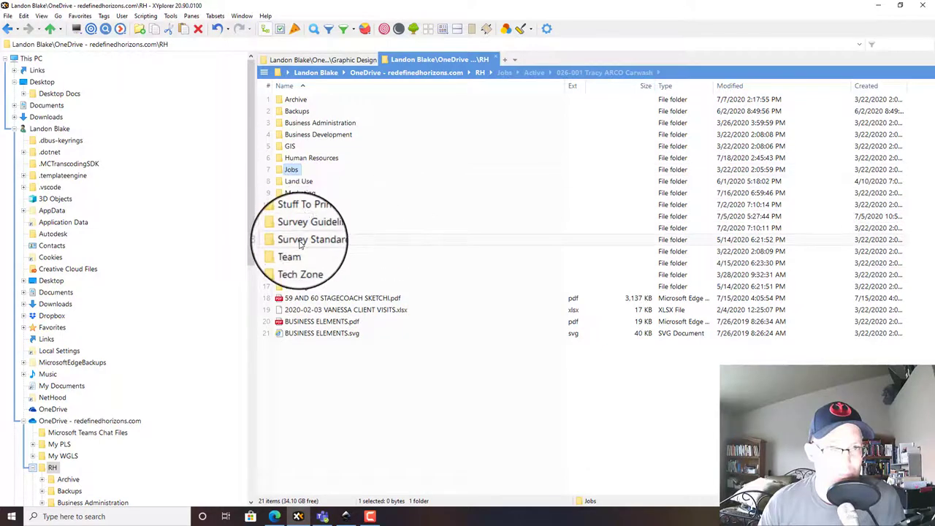
{"action": "double_click", "coordinate": [299, 193]}
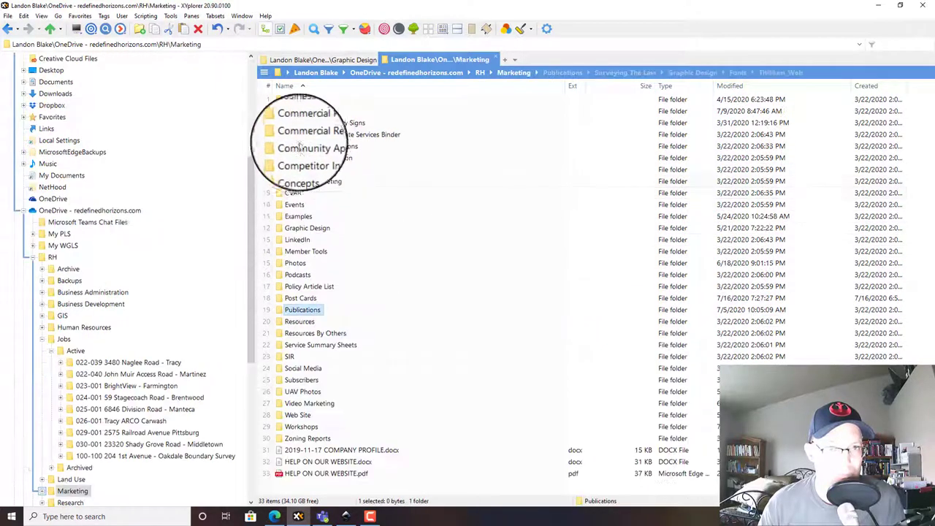
{"action": "double_click", "coordinate": [304, 310]}
{"action": "double_click", "coordinate": [318, 240]}
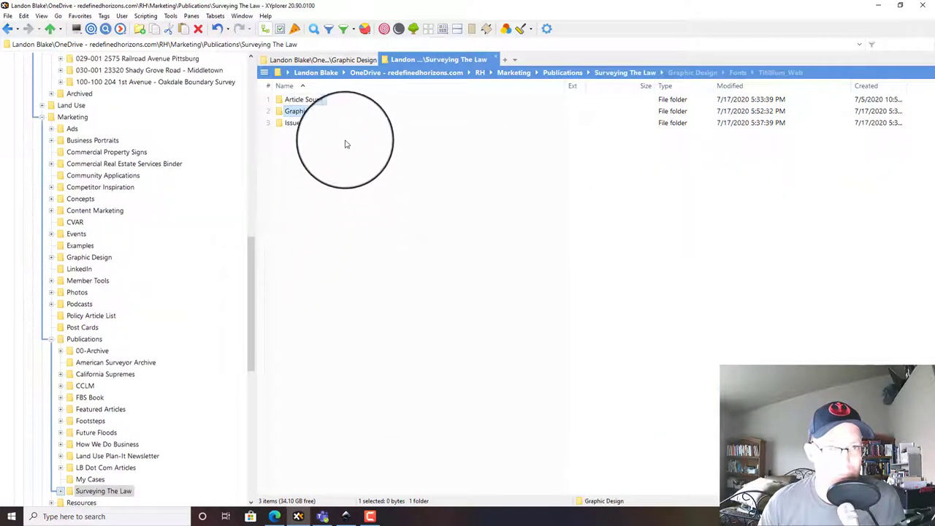
{"action": "double_click", "coordinate": [311, 115]}
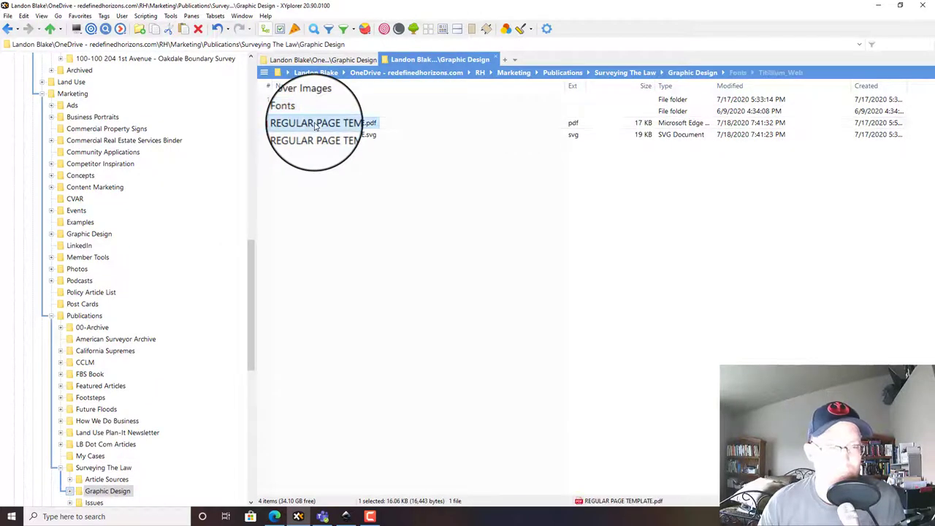
{"action": "double_click", "coordinate": [316, 125]}
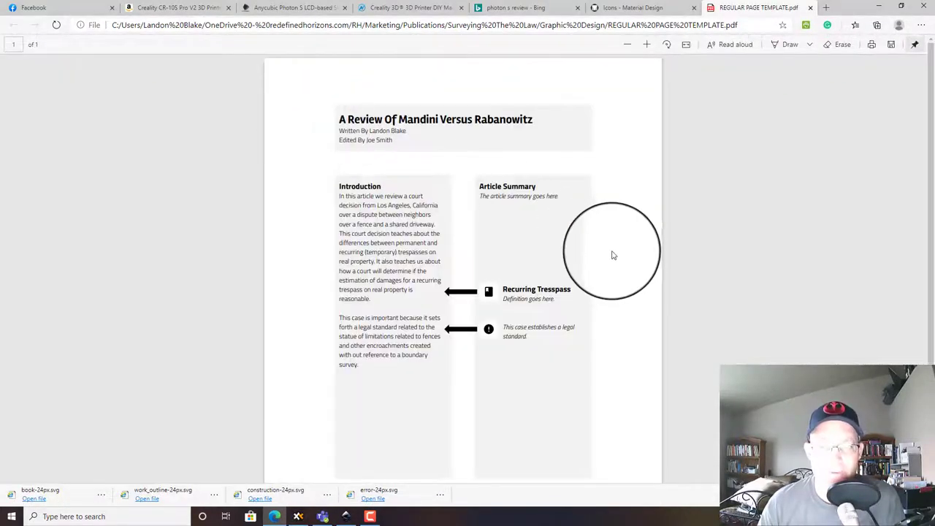
{"action": "scroll", "coordinate": [613, 255], "scroll_direction": "down", "scroll_amount": 3}
{"action": "scroll", "coordinate": [460, 188], "scroll_direction": "up", "scroll_amount": 3}
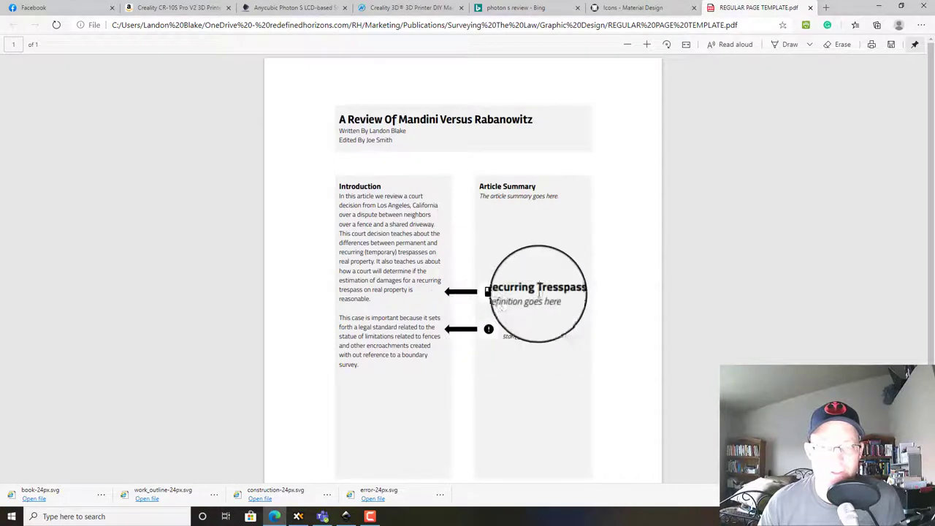
{"action": "scroll", "coordinate": [486, 127], "scroll_direction": "down", "scroll_amount": 3}
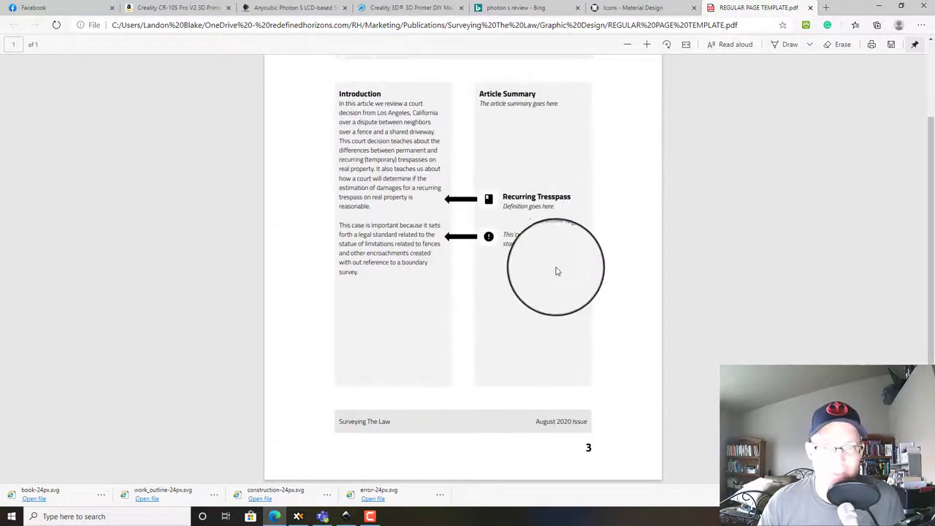
{"action": "scroll", "coordinate": [553, 271], "scroll_direction": "up", "scroll_amount": 3}
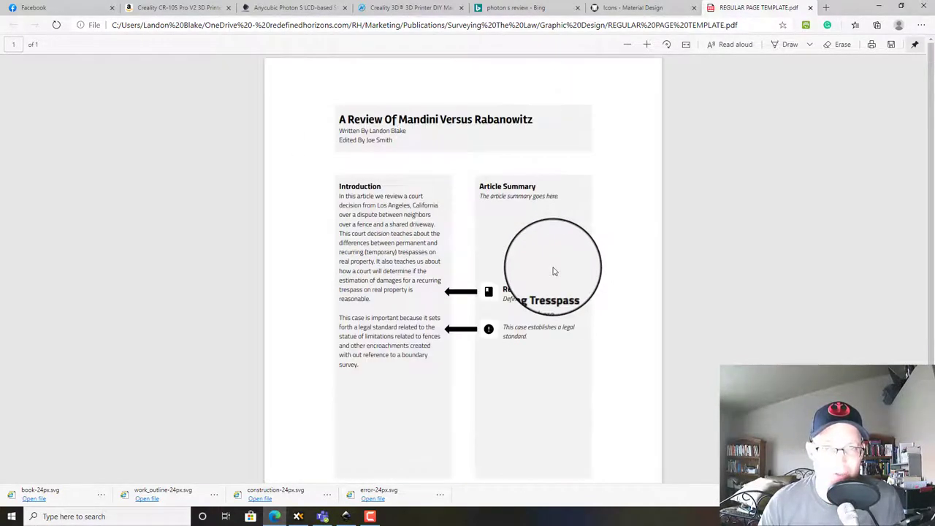
{"action": "scroll", "coordinate": [553, 270], "scroll_direction": "down", "scroll_amount": 3}
{"action": "scroll", "coordinate": [548, 266], "scroll_direction": "up", "scroll_amount": 3}
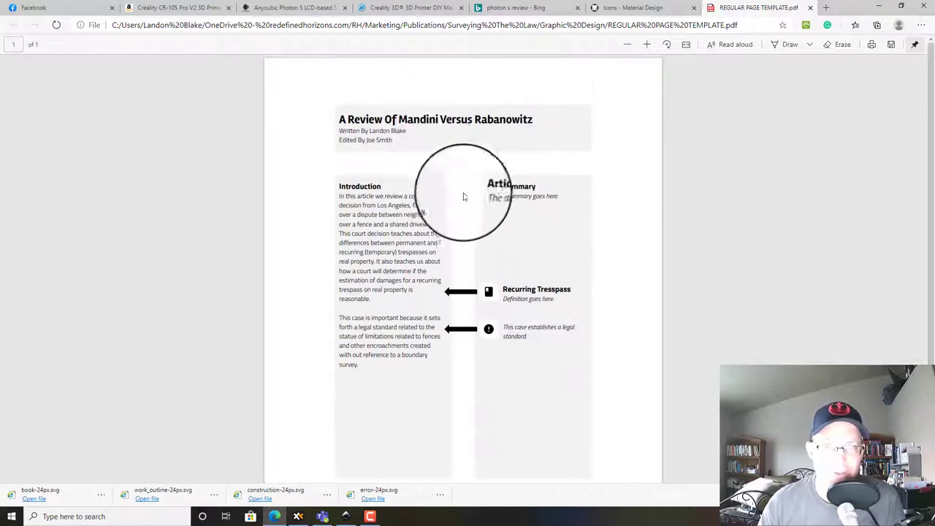